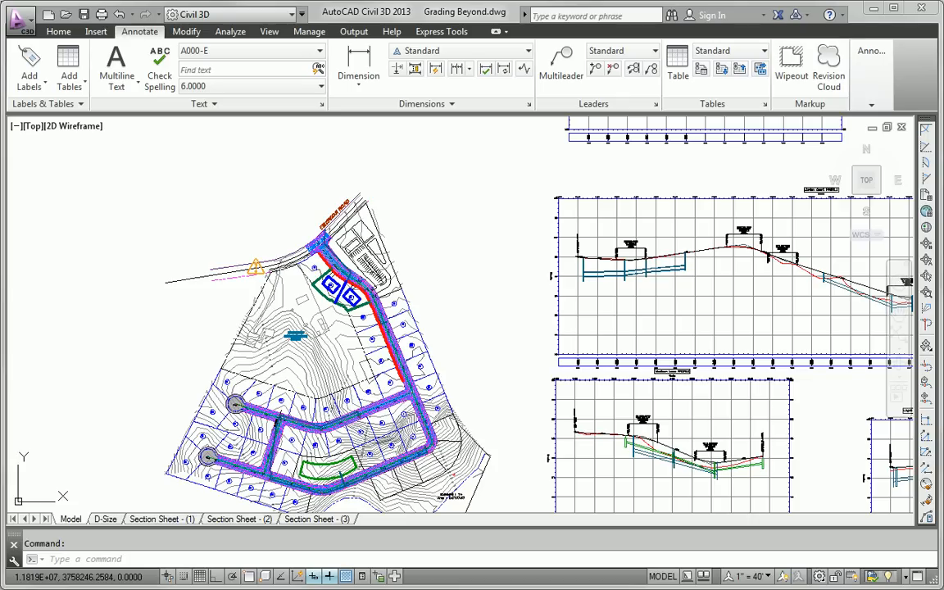
Open the Grading Creation Tools for the Pond group and set the grading criterion to Grade to Relative Elevation.
middle_click_drag(483, 379, 524, 273)
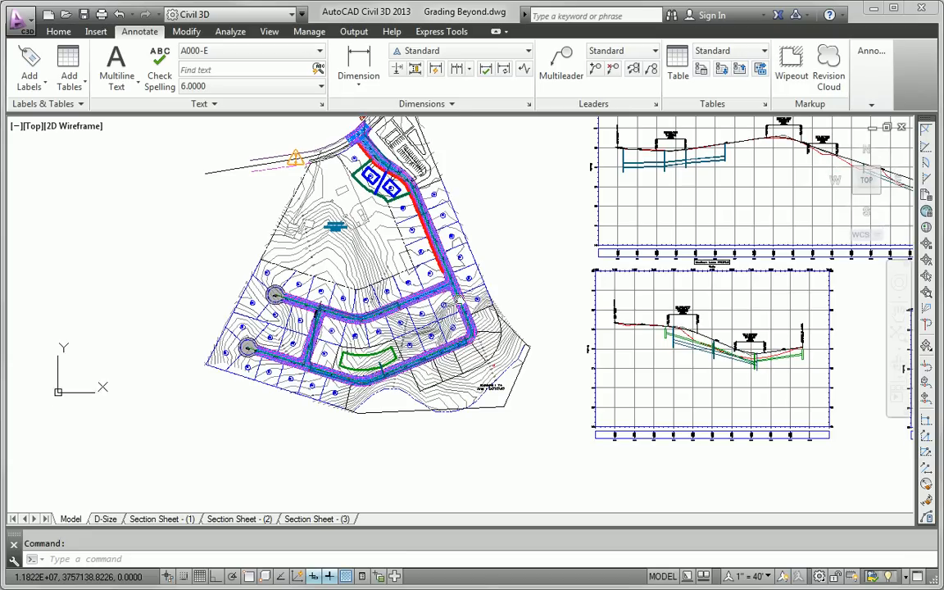
scroll(377, 369, "up", 6)
middle_click_drag(385, 380, 341, 322)
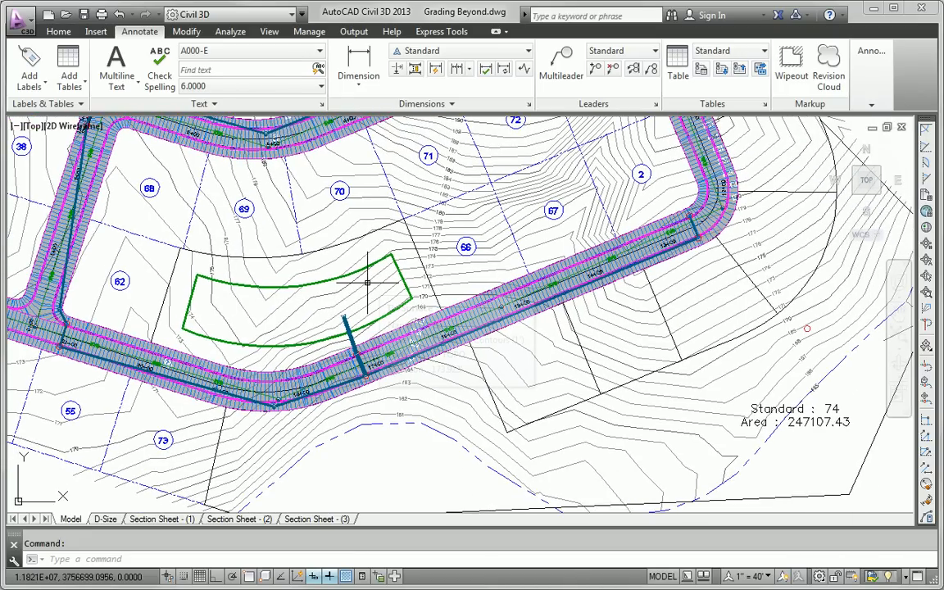
mouse_move(368, 282)
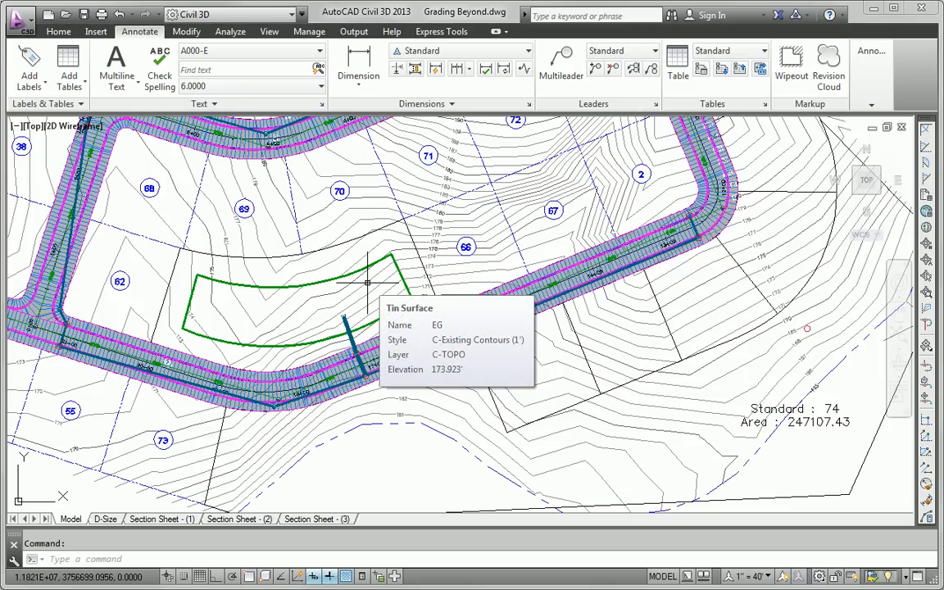
middle_click_drag(368, 283, 364, 256)
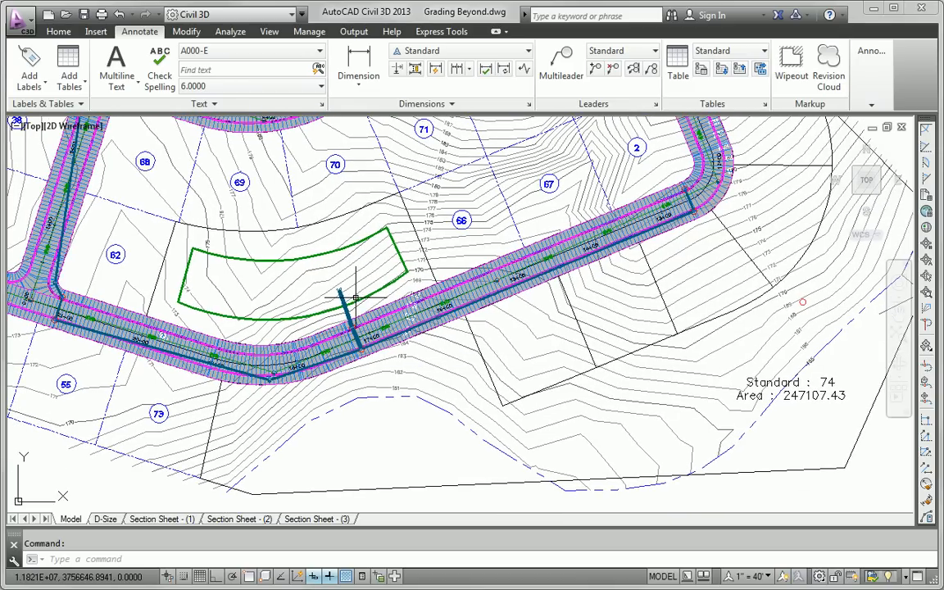
left_click(58, 31)
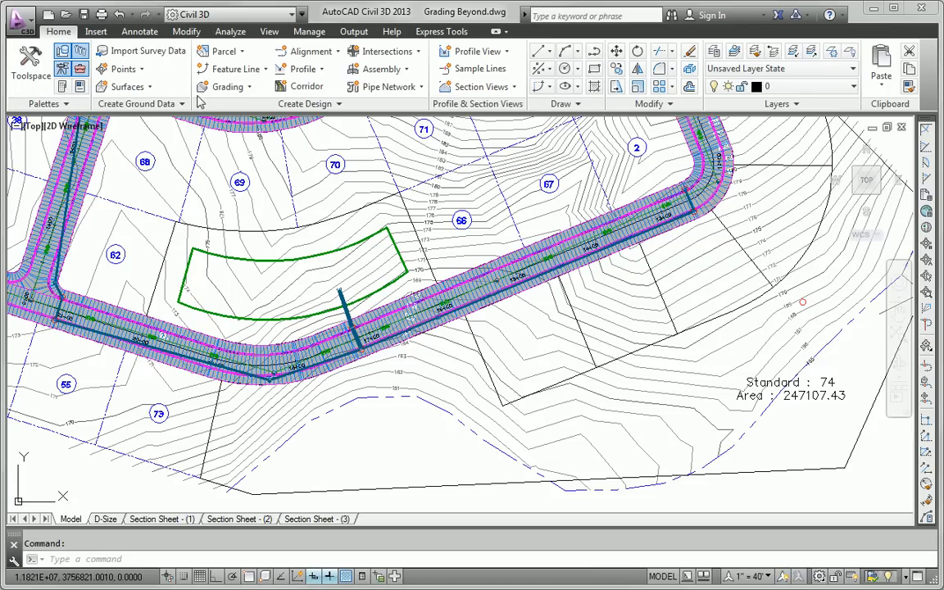
left_click(229, 87)
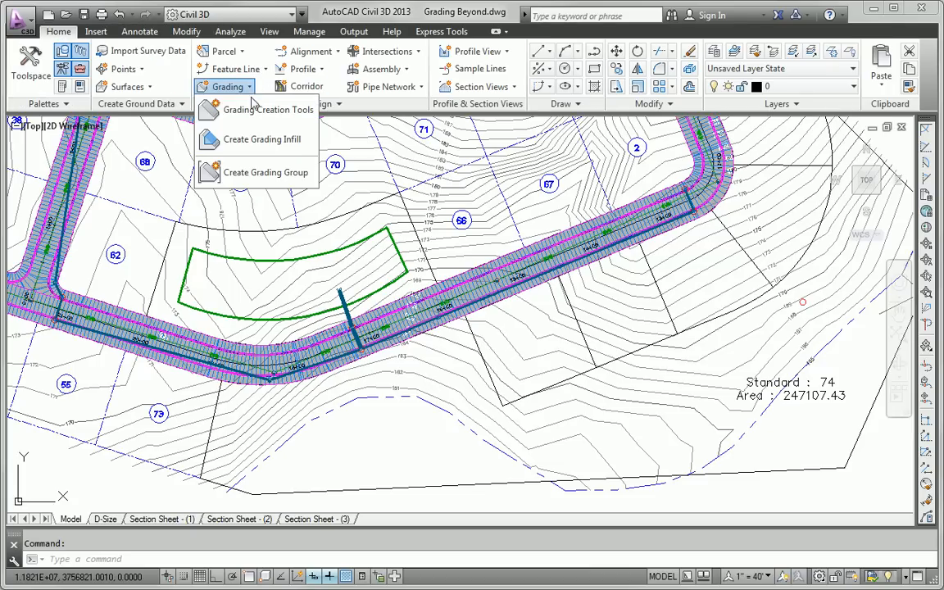
left_click(255, 115)
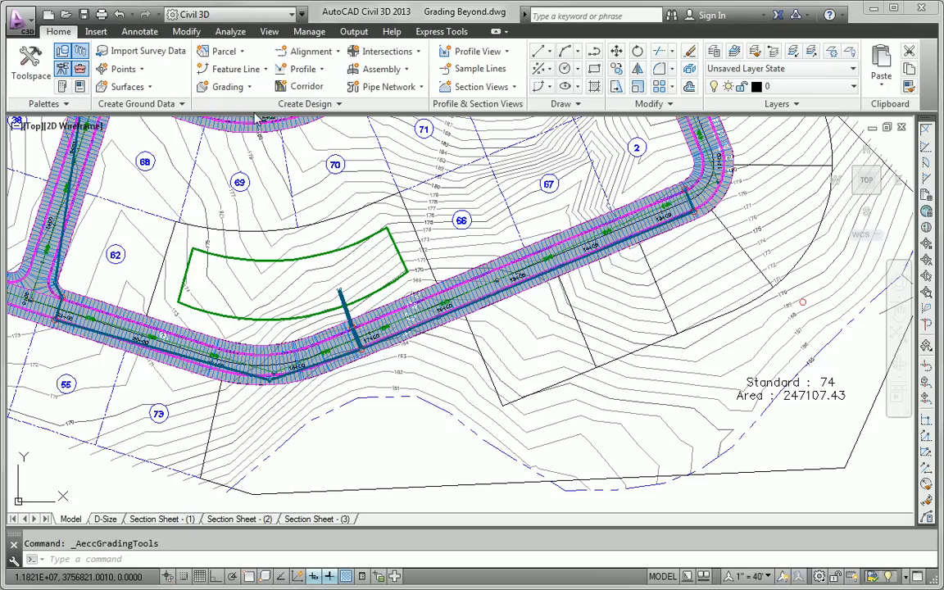
left_click_drag(511, 183, 799, 139)
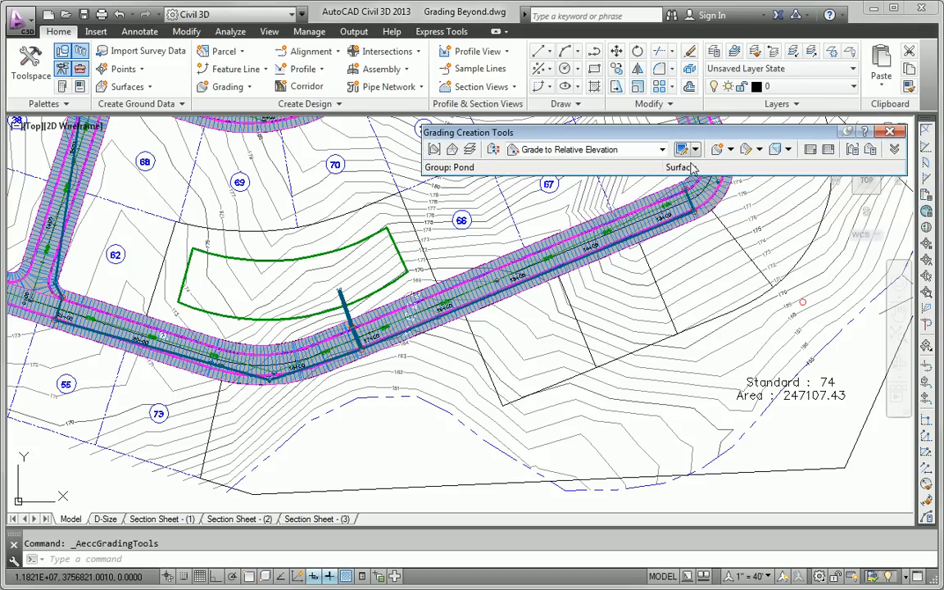
left_click(664, 151)
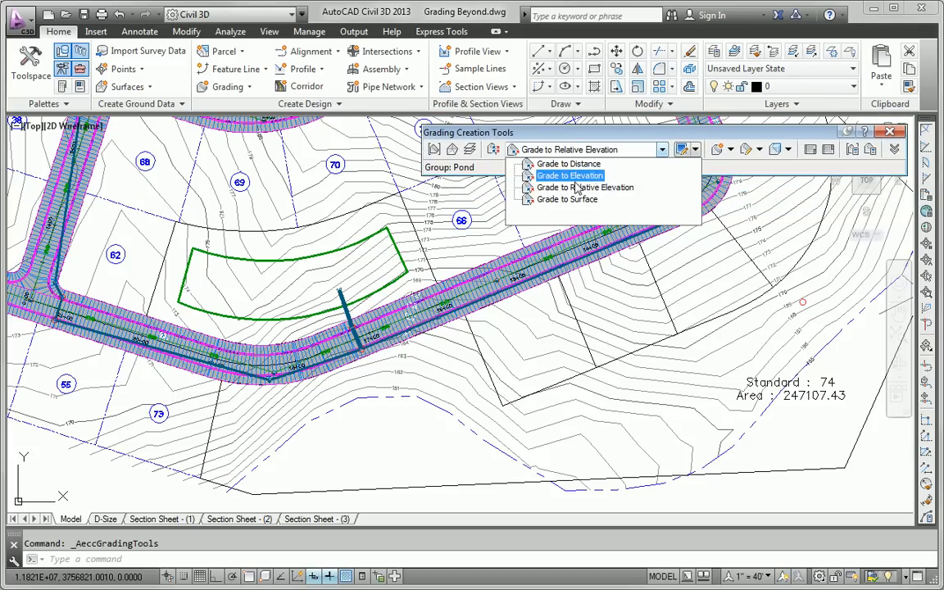
left_click(571, 188)
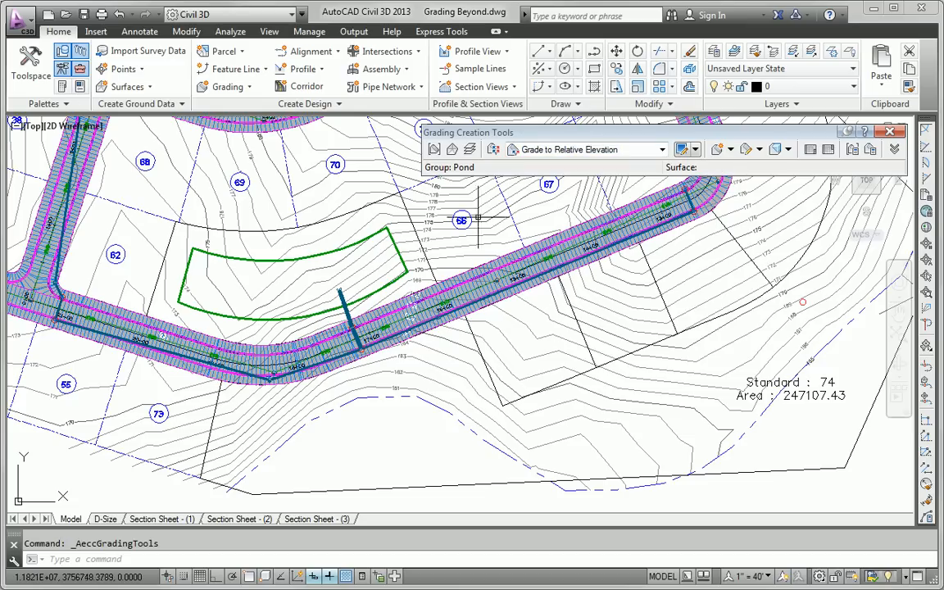
Grade the inside of the green pond feature line along its entire length to a relative elevation of -7.000' at a 3.00:1 slope.
left_click(320, 256)
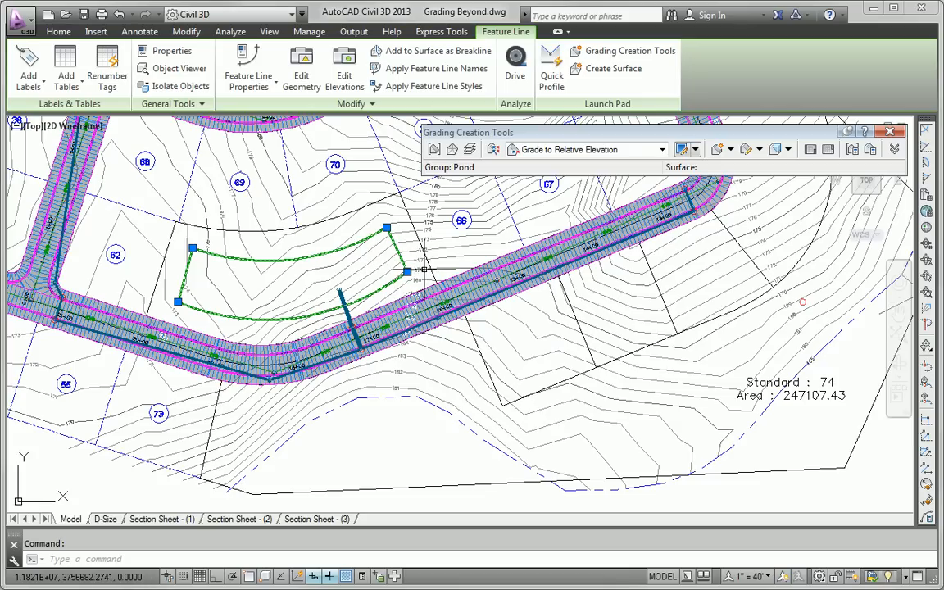
left_click(719, 152)
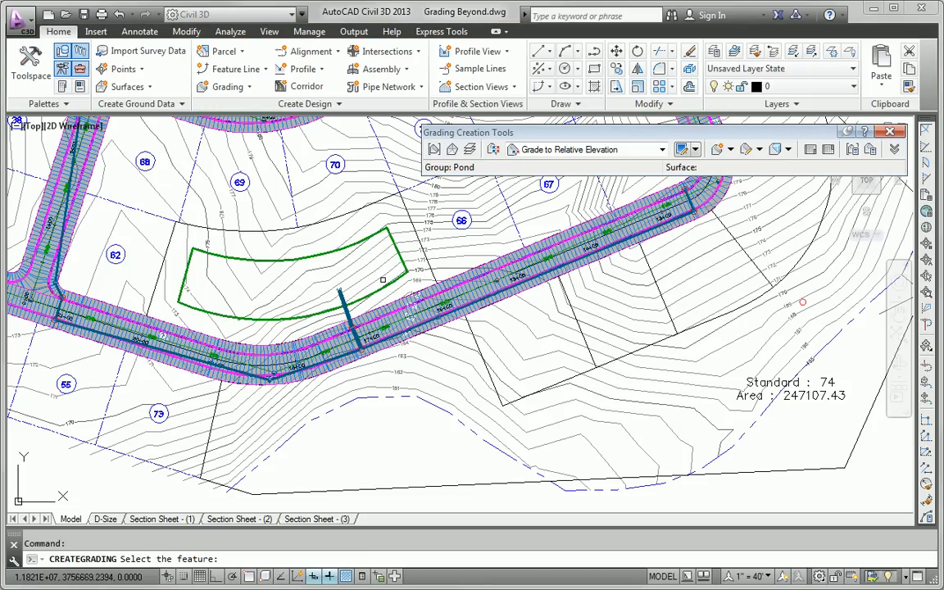
left_click(287, 260)
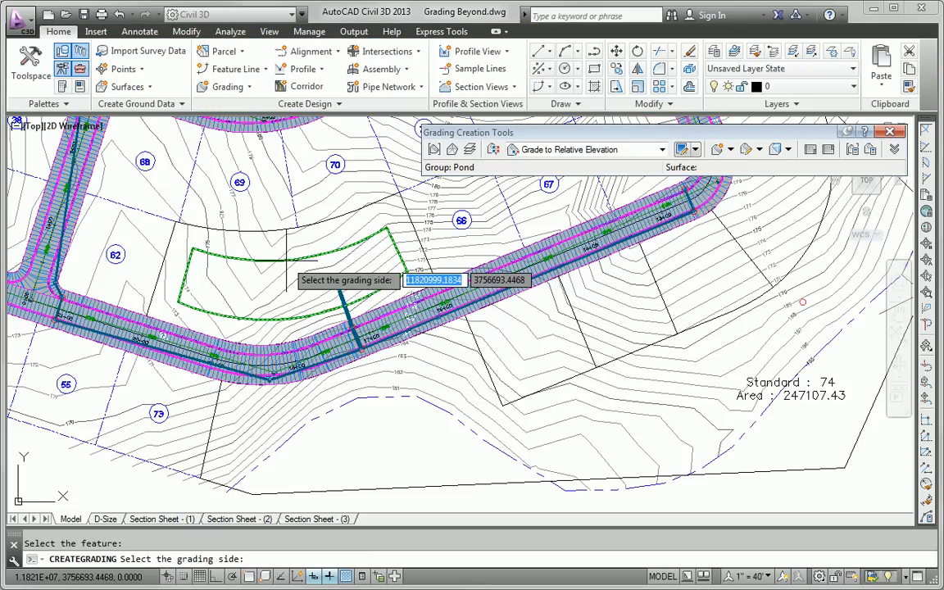
left_click(286, 288)
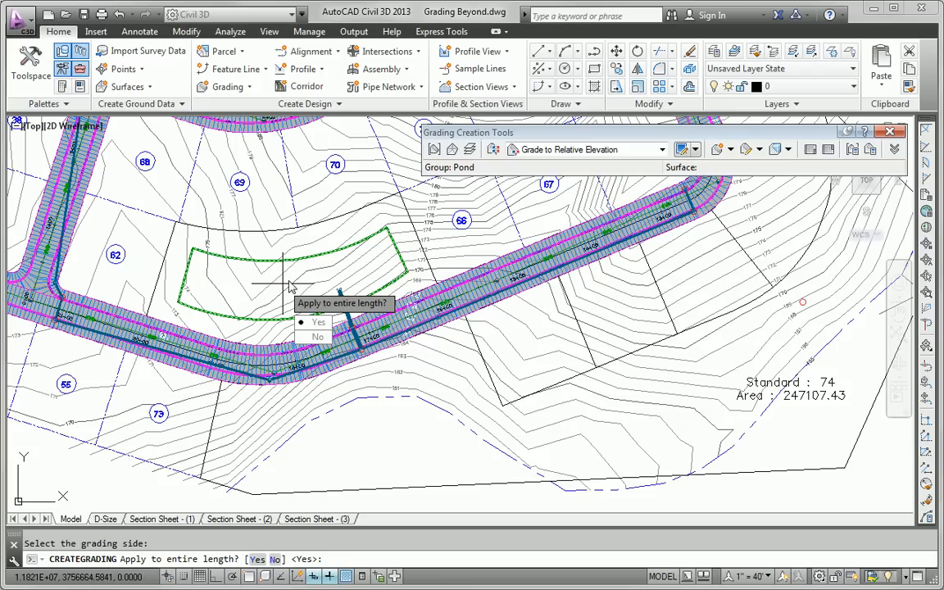
left_click(263, 558)
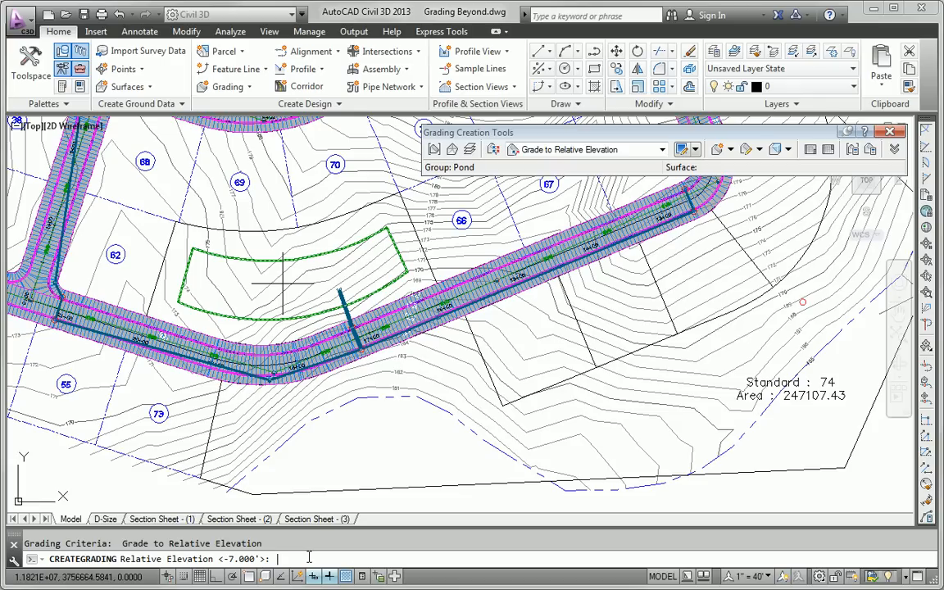
key("Return")
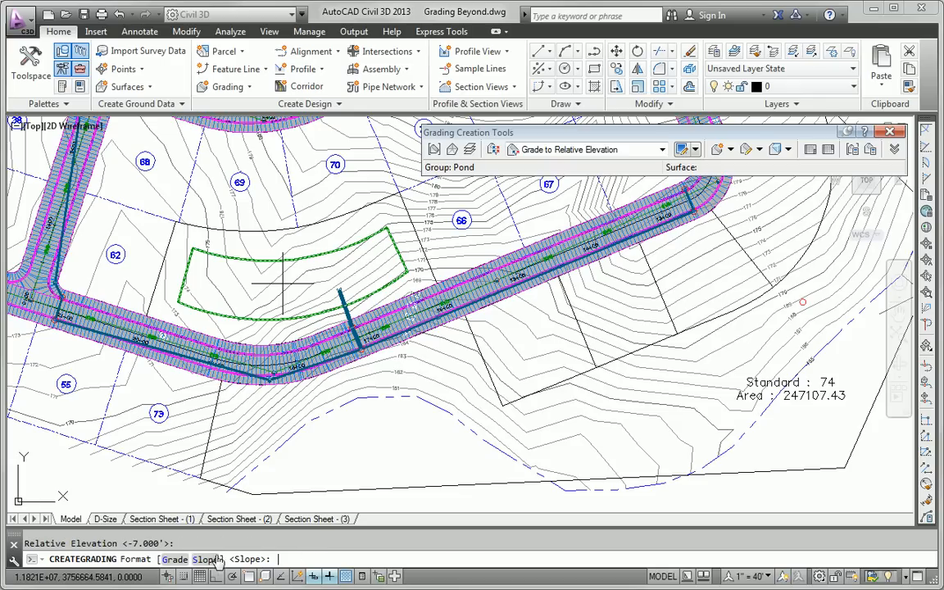
type("S")
key("Return")
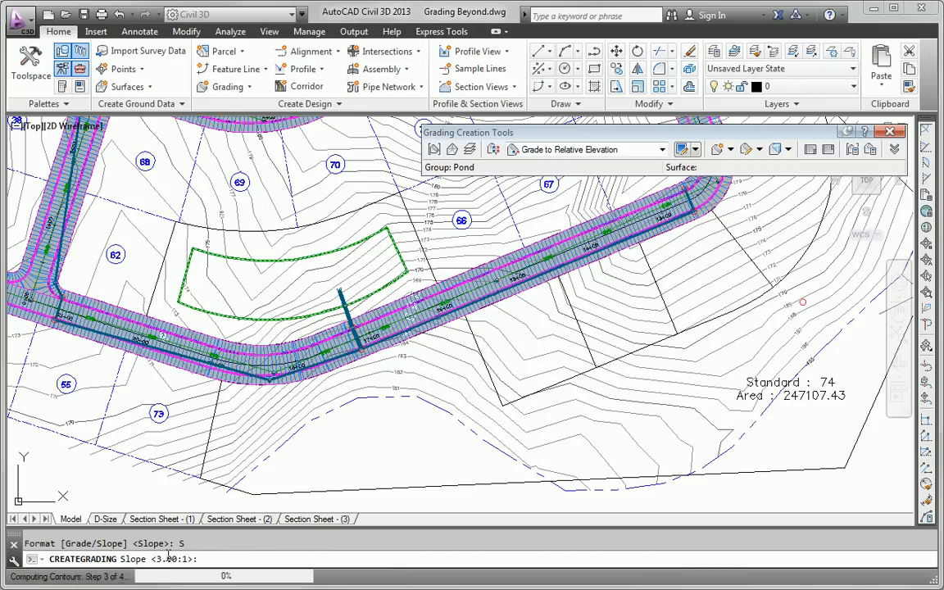
key("Return")
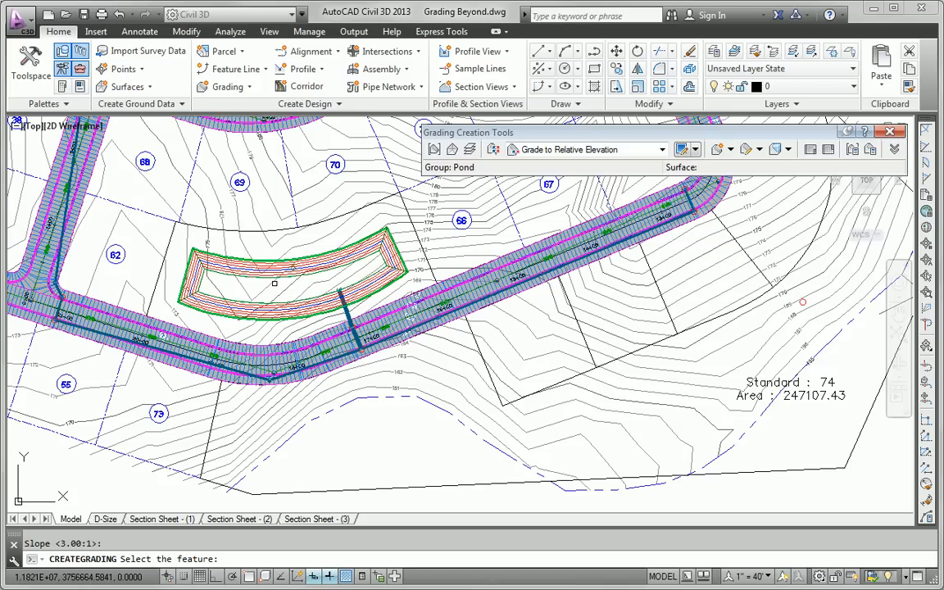
key("Escape")
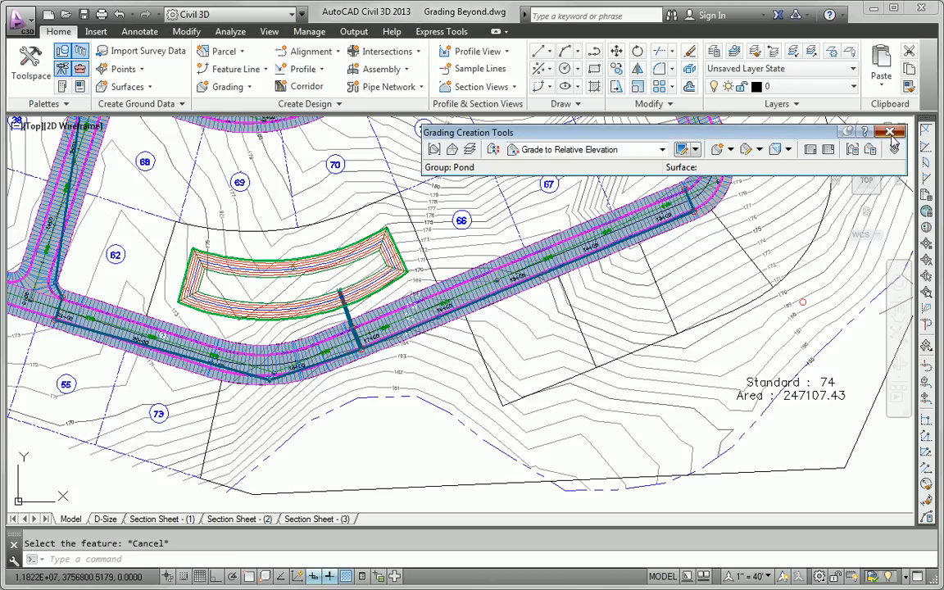
Split the model view into two vertical viewports, keeping the grading tools clear of the viewport controls.
left_click_drag(721, 131, 703, 131)
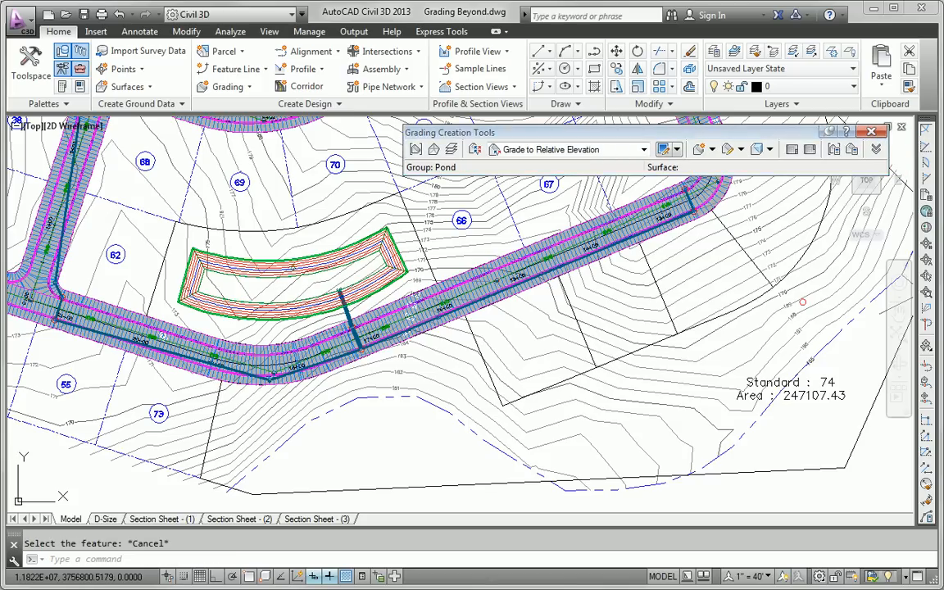
left_click(379, 446)
left_click(379, 447)
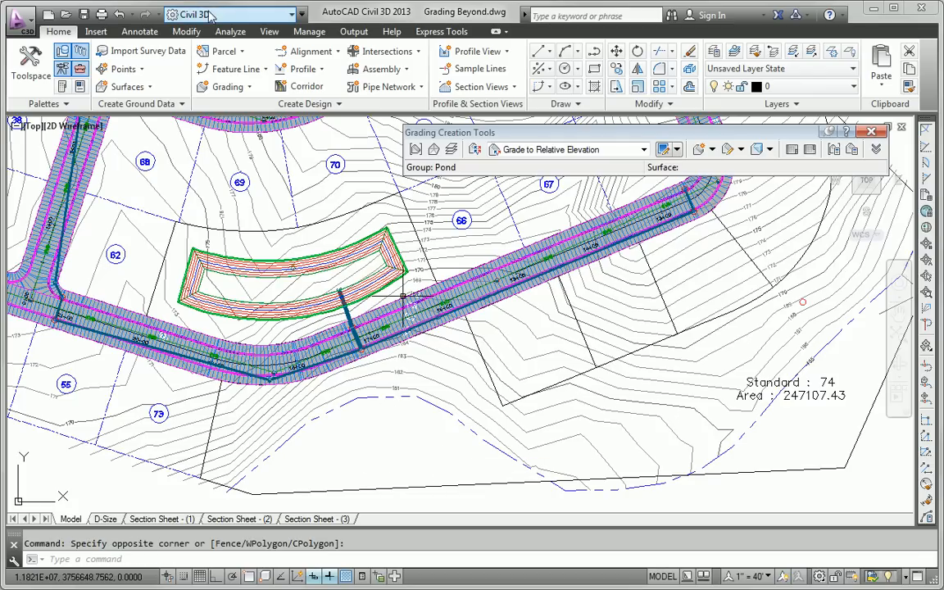
left_click(264, 34)
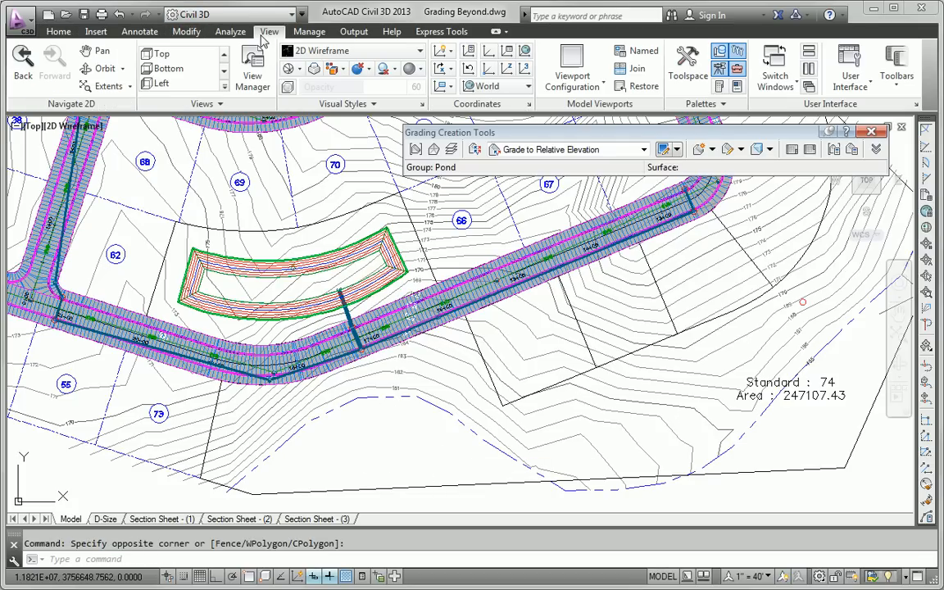
left_click(595, 90)
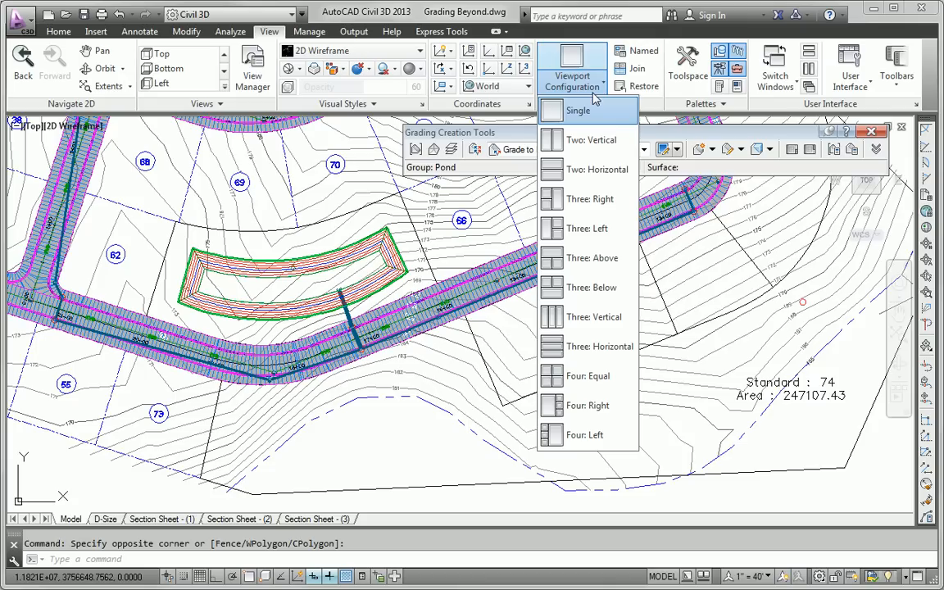
left_click(581, 134)
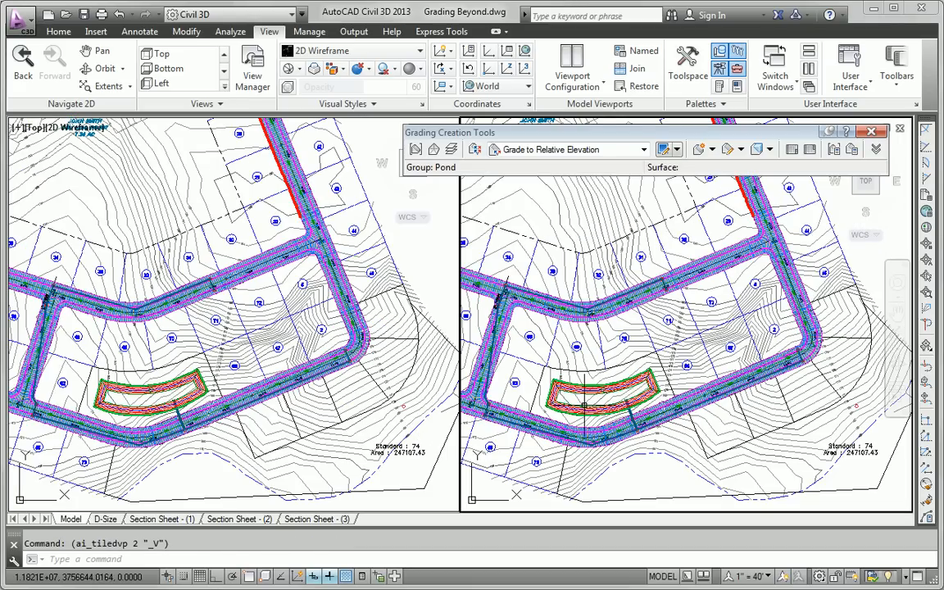
Open the graded pond's TIN surface in the Object Viewer from the active viewport.
scroll(583, 404, "up", 6)
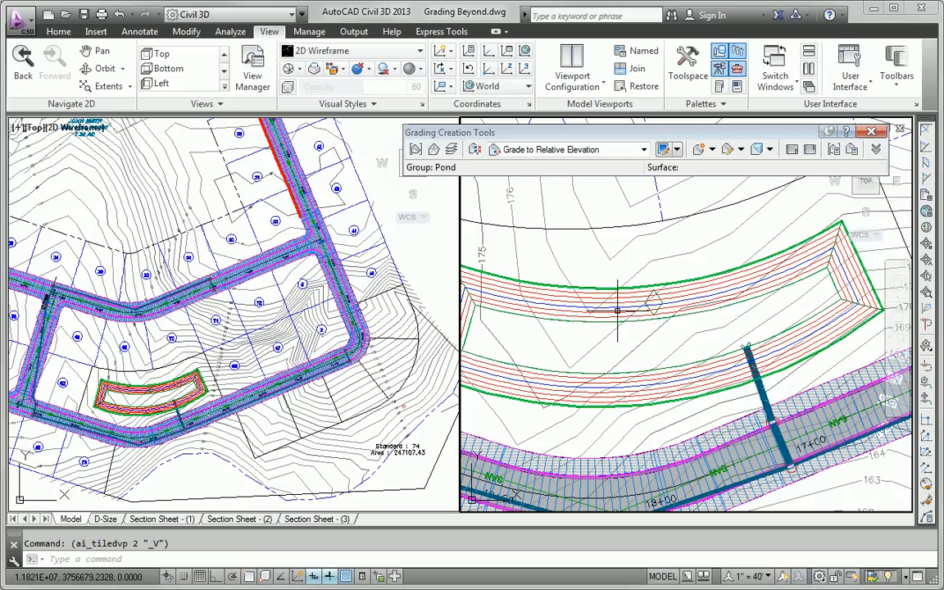
left_click(618, 310)
middle_click_drag(586, 287, 632, 257)
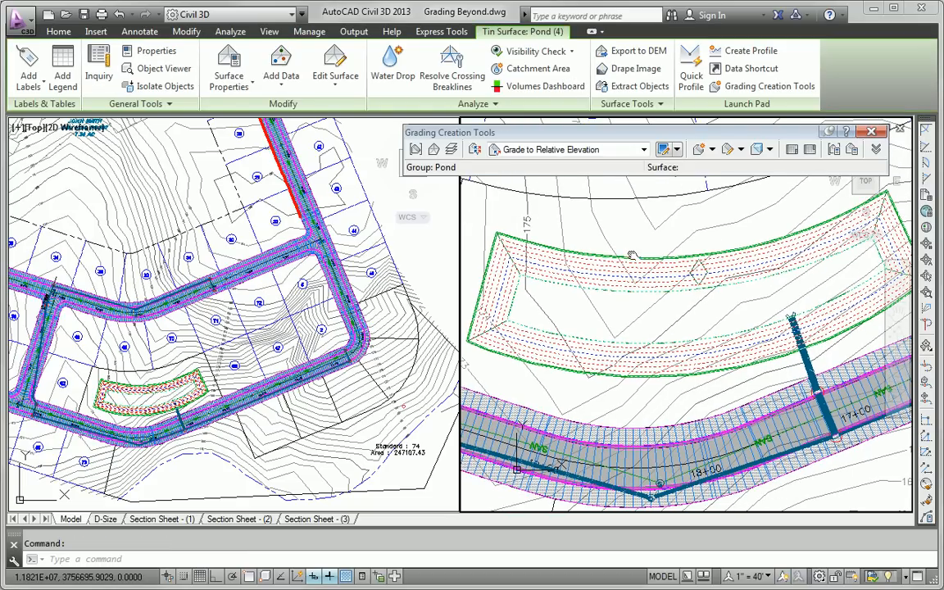
right_click(638, 239)
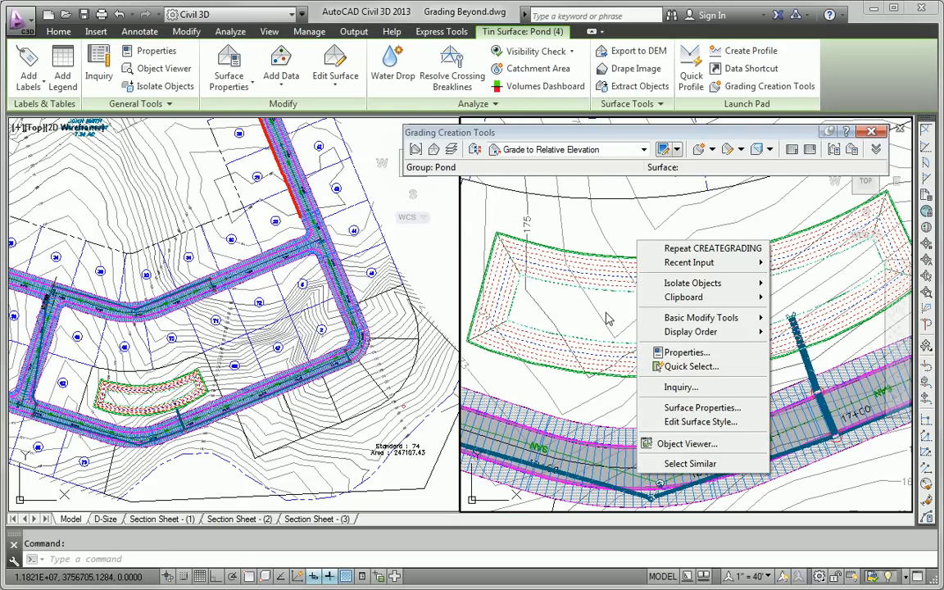
left_click(685, 443)
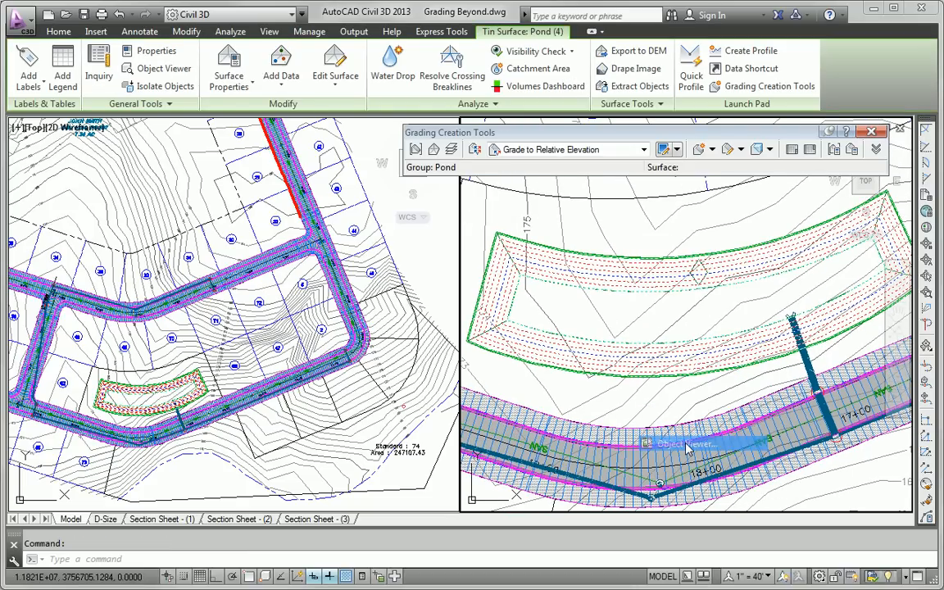
Orbit the pond surface to a low oblique 3D angle, set that view in the active viewport, and close the Object Viewer.
mouse_move(558, 468)
left_mouse_down()
mouse_move(590, 444)
mouse_move(649, 360)
mouse_move(584, 325)
left_mouse_up()
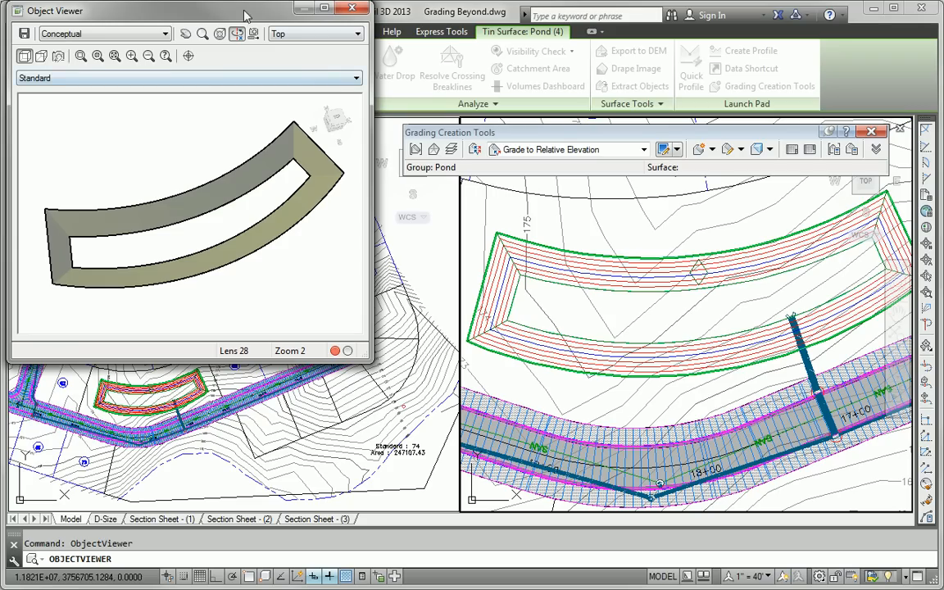
left_click_drag(224, 15, 714, 111)
left_click_drag(699, 188, 720, 357)
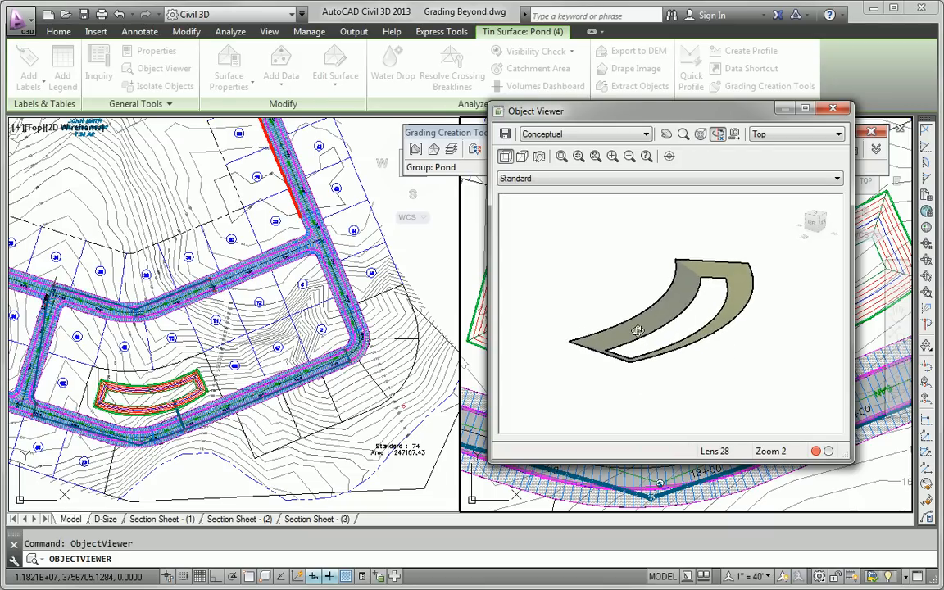
left_click(669, 158)
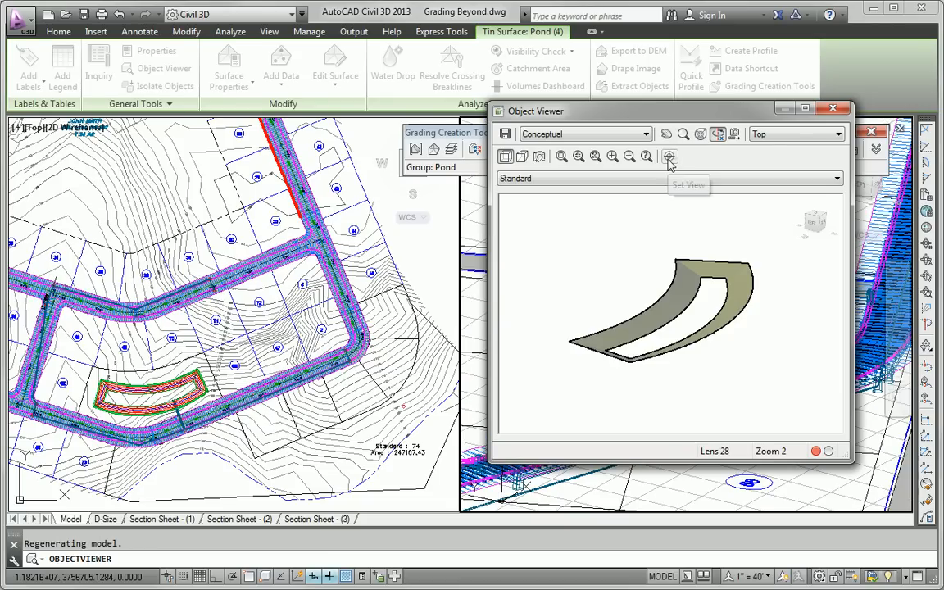
left_click(833, 110)
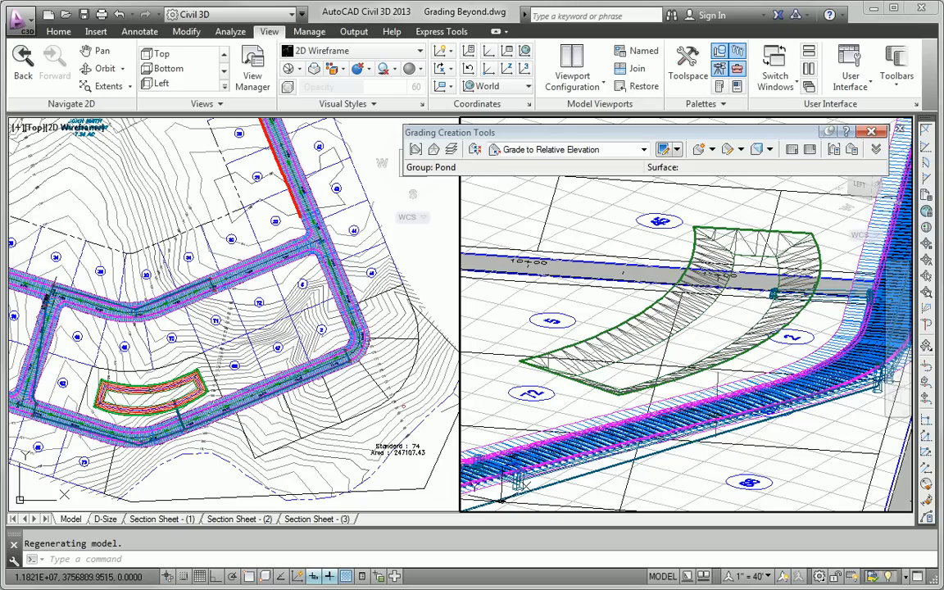
Apply the Conceptual visual style to the viewport showing the pond in 3D.
left_click(379, 105)
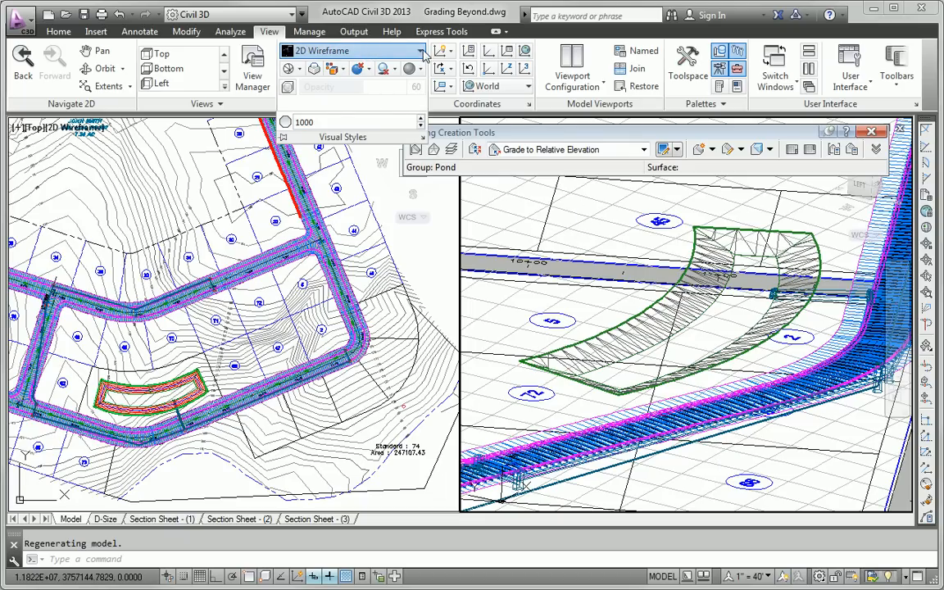
left_click(423, 51)
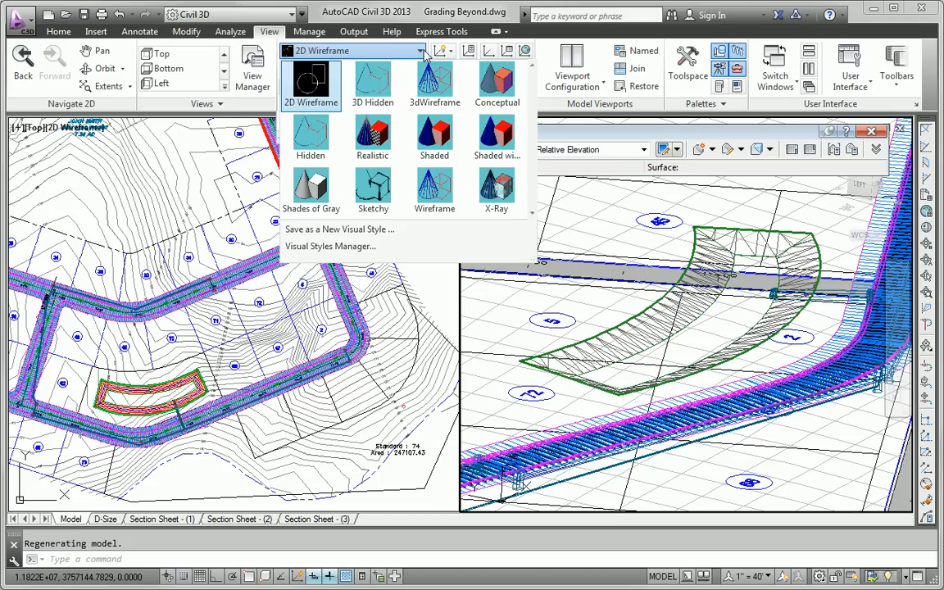
left_click(494, 96)
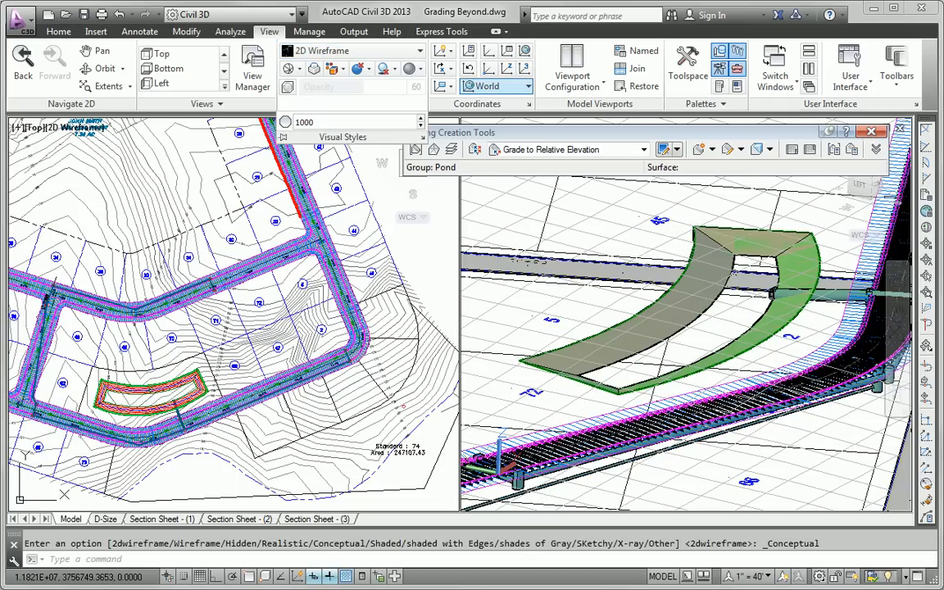
Create a grading infill in the open bottom area of the pond.
left_click(784, 455)
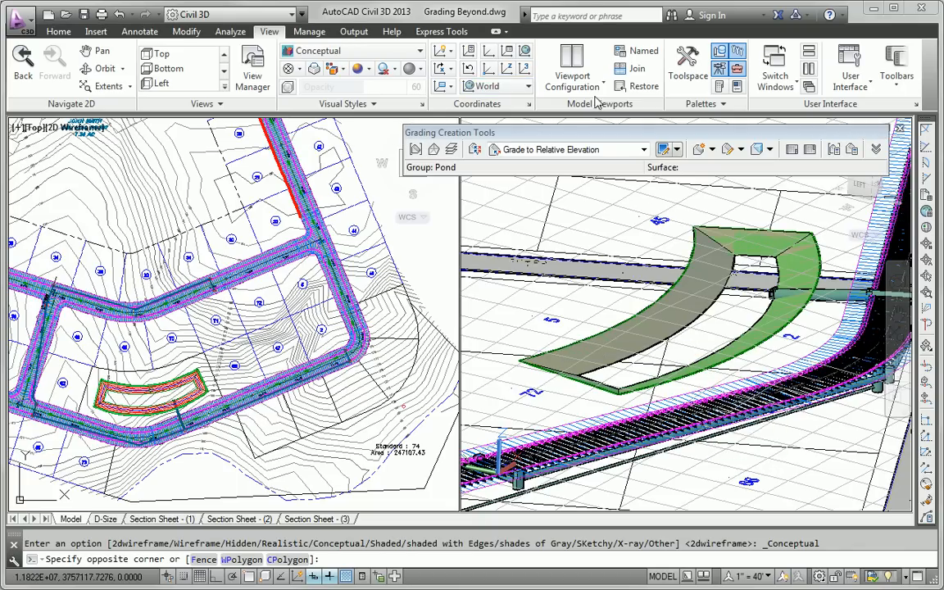
key("Escape")
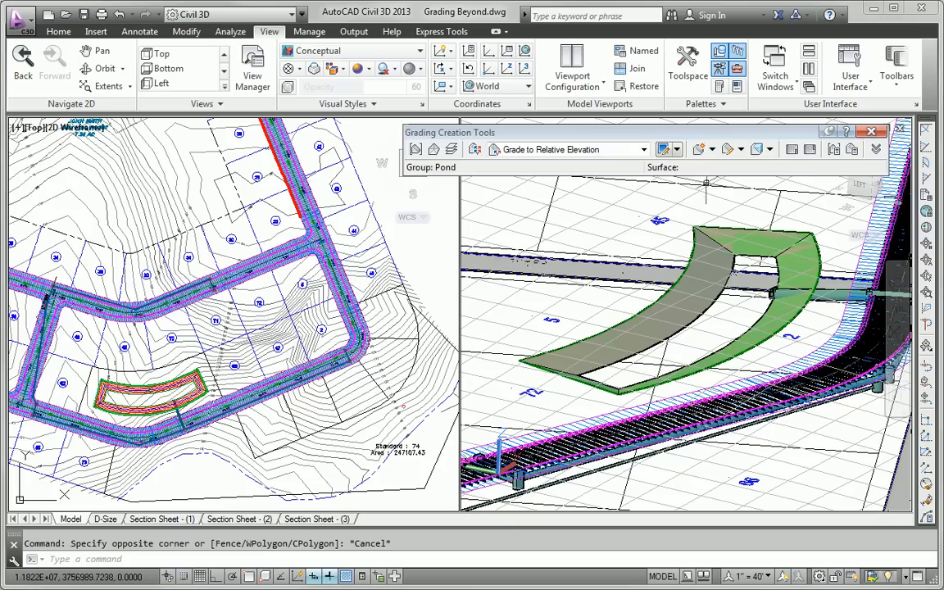
left_click(712, 149)
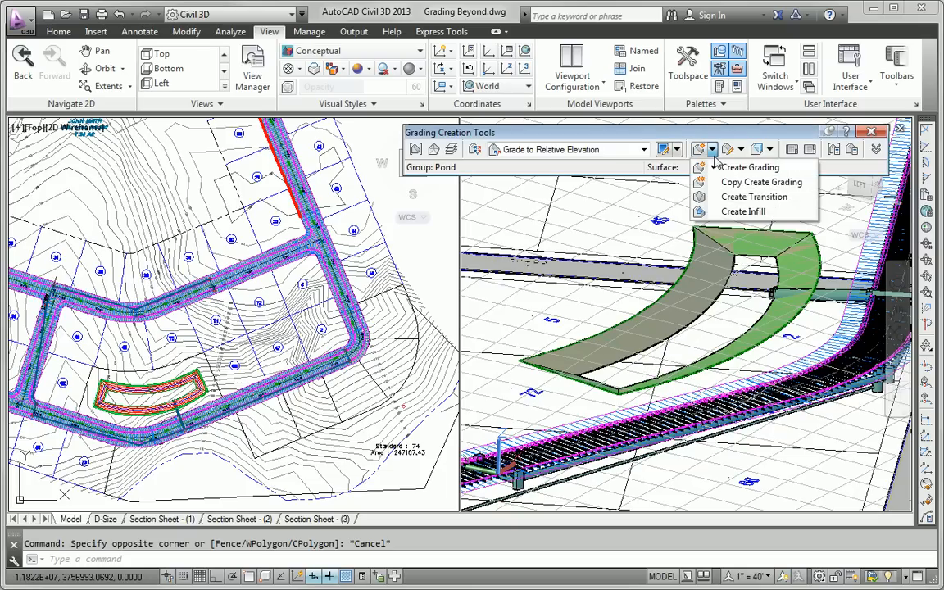
left_click(742, 212)
left_click(141, 408)
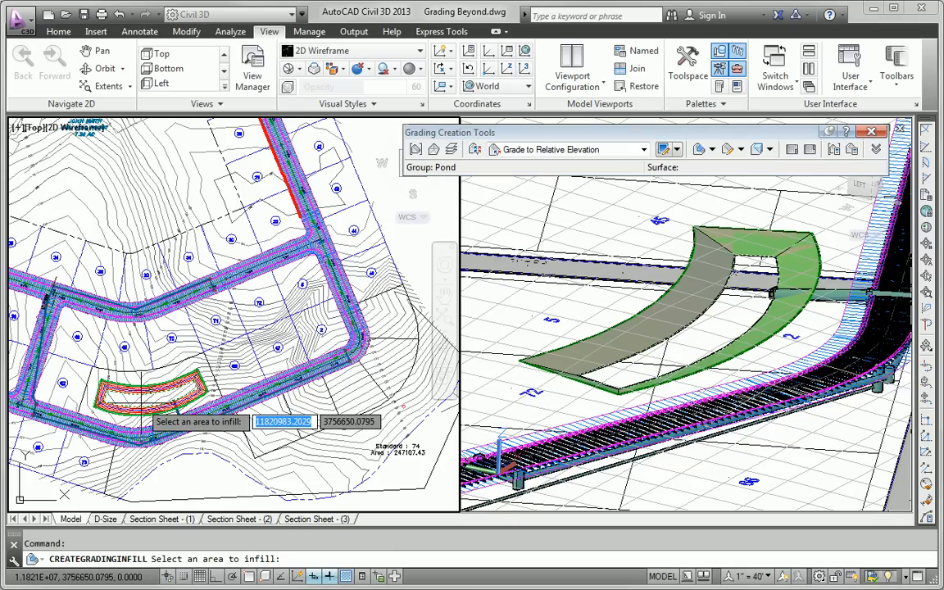
left_click(142, 403)
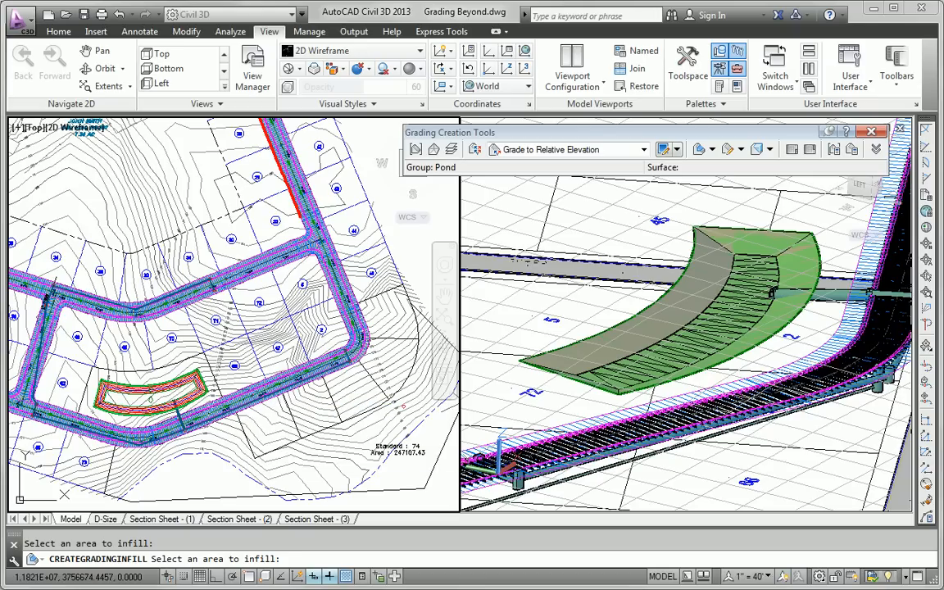
key("Escape")
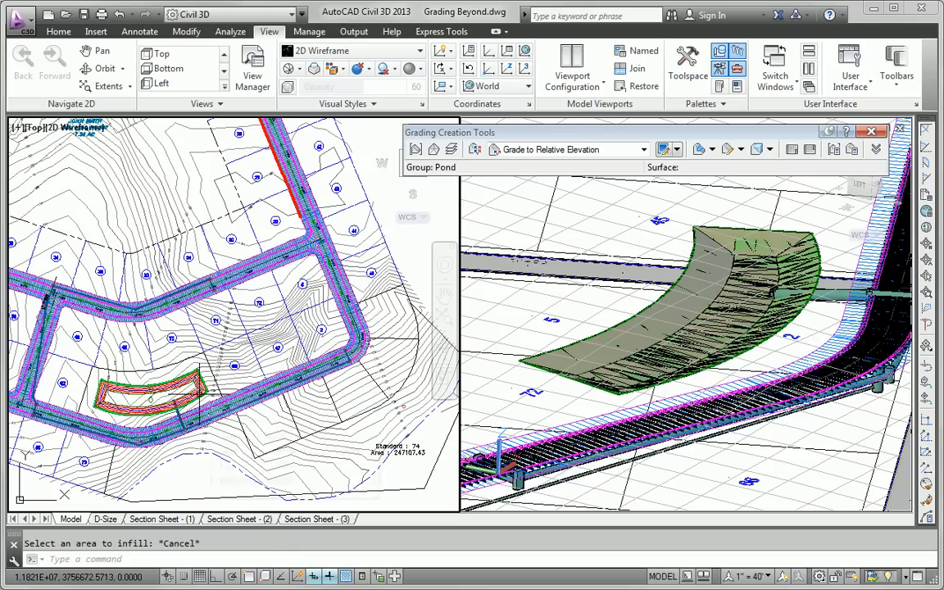
Start a grading with the Grade to Distance criteria from the pond's outer rim feature line, choosing its outside as the grading side.
scroll(133, 401, "up", 2)
scroll(132, 377, "up", 2)
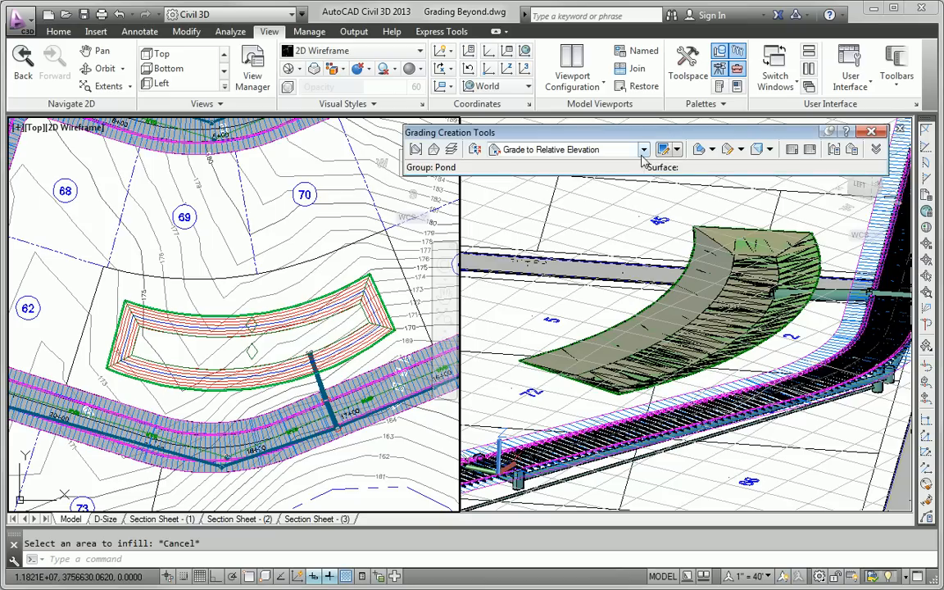
left_click(584, 150)
left_click(571, 165)
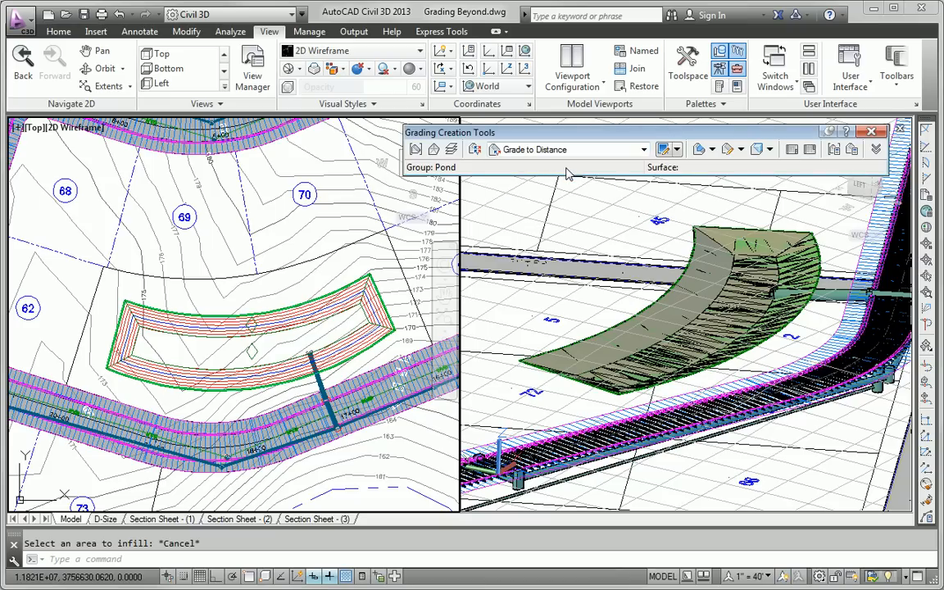
left_click(711, 149)
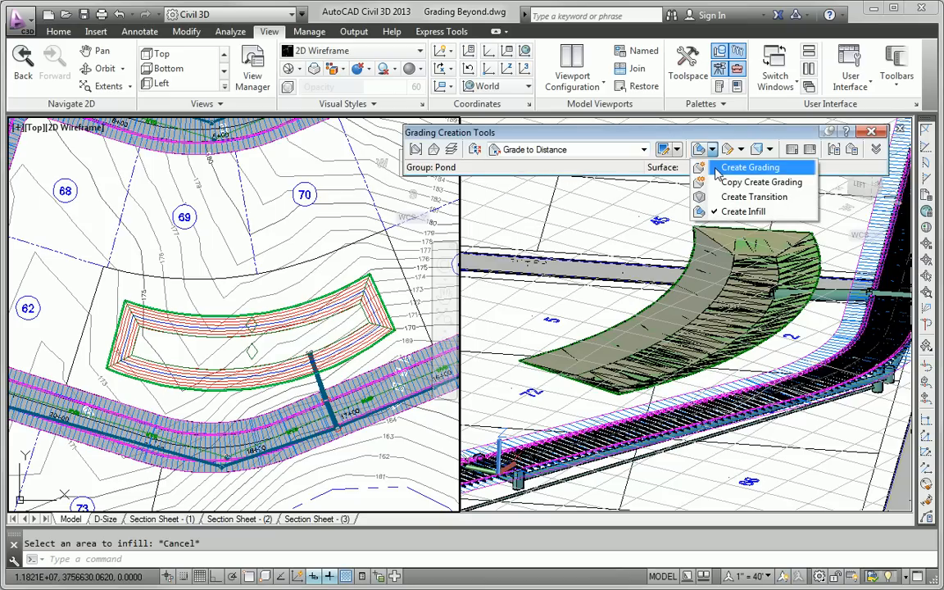
left_click(717, 168)
scroll(205, 282, "up", 5)
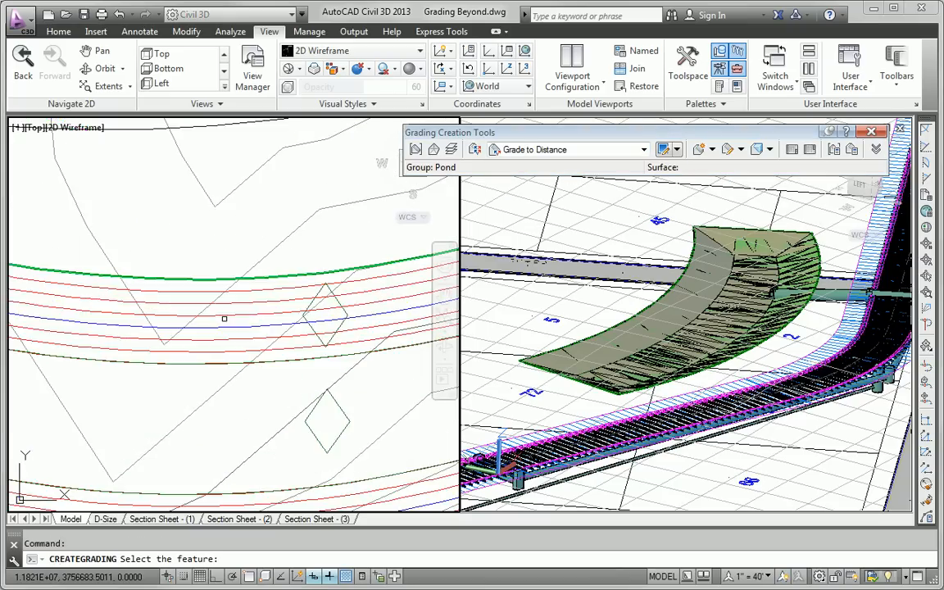
left_click(204, 282)
scroll(205, 287, "down", 3)
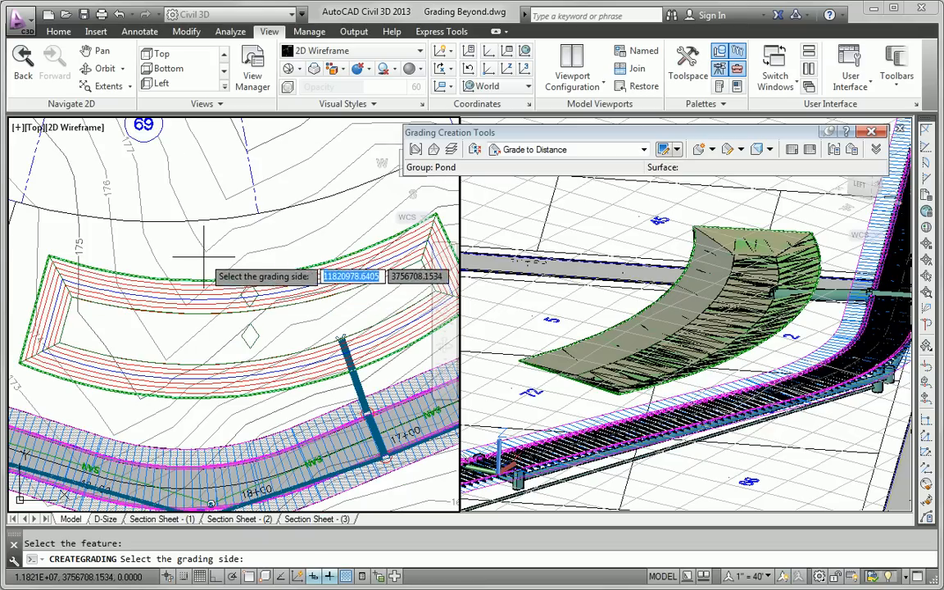
left_click(209, 259)
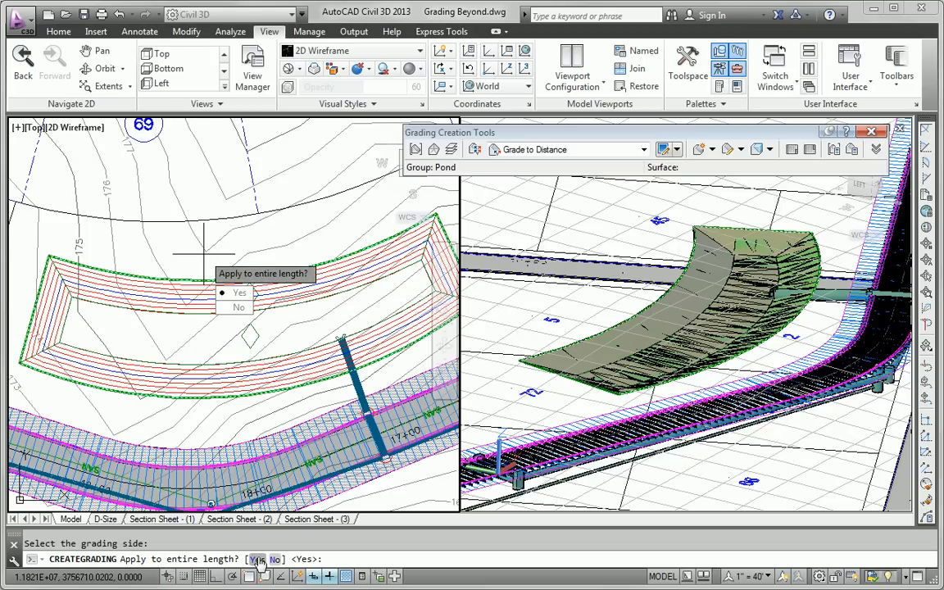
Apply the rim grading to the entire length with a distance of 10 feet and a grade of 2%.
left_click(259, 560)
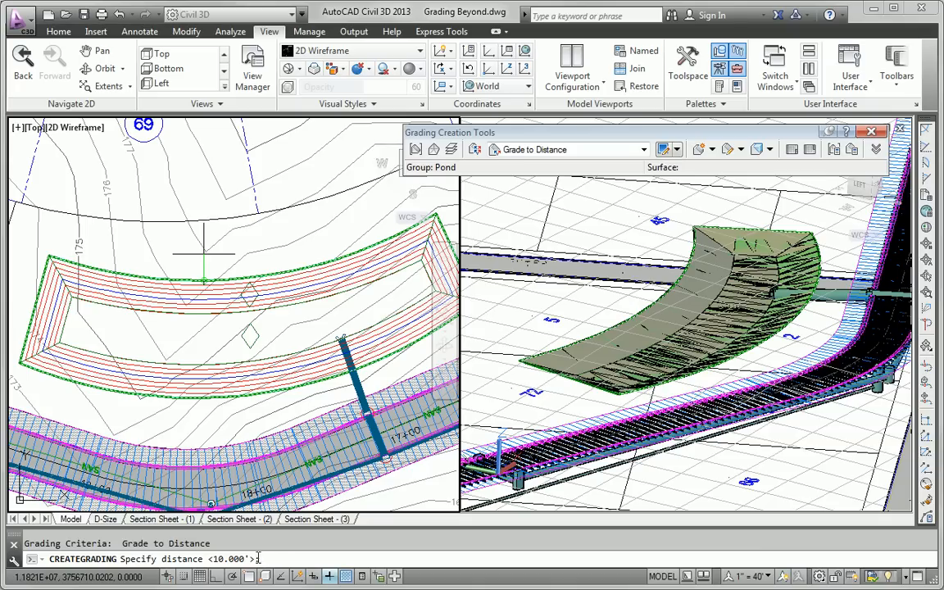
key("Return")
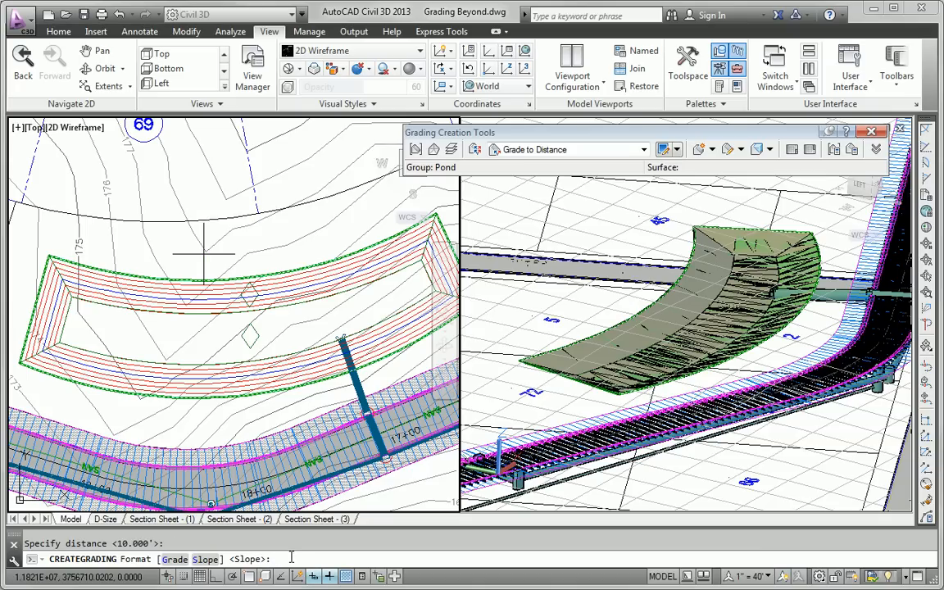
left_click(174, 558)
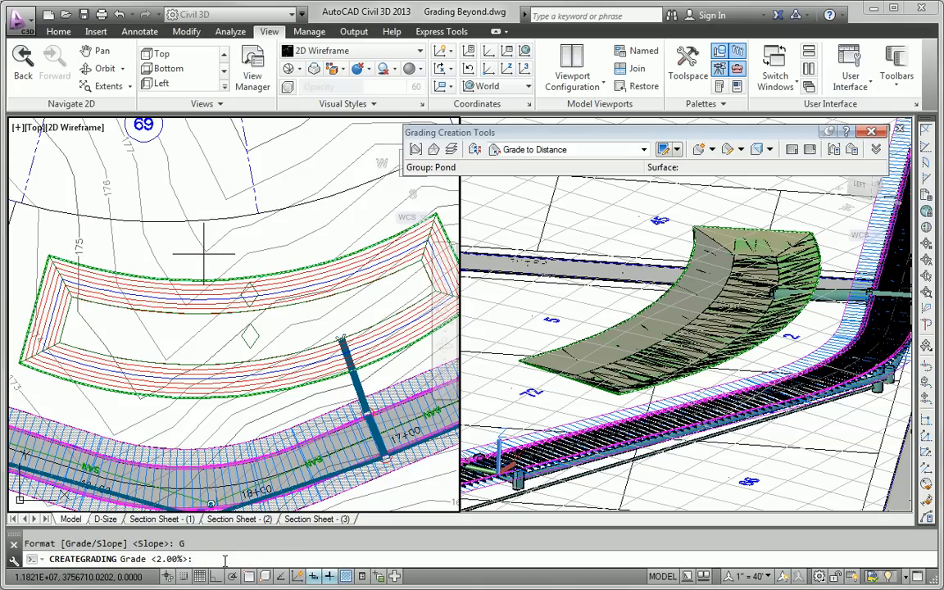
type("2")
key("Return")
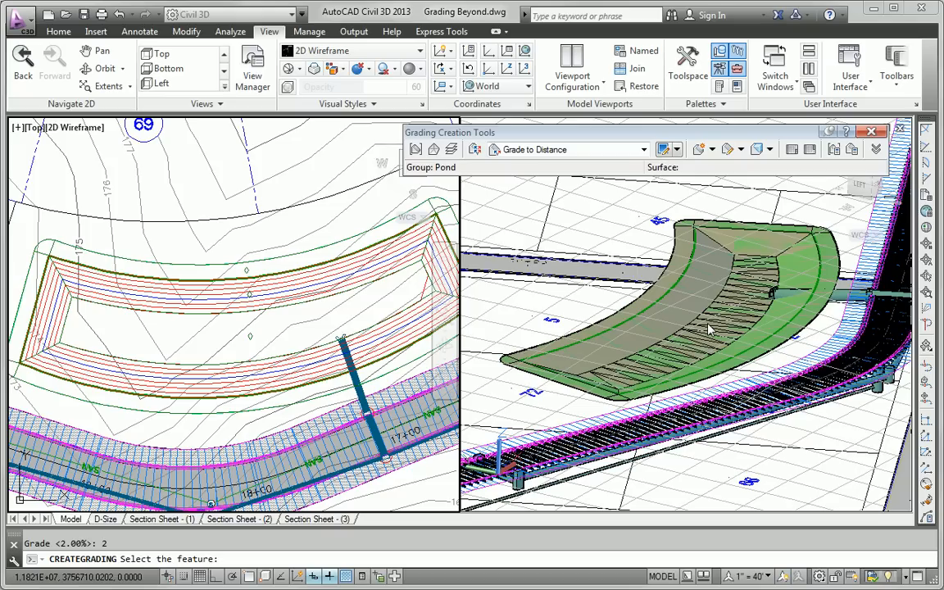
Change the grading criteria to Grade to Surface and set EG as the target surface.
left_click(644, 150)
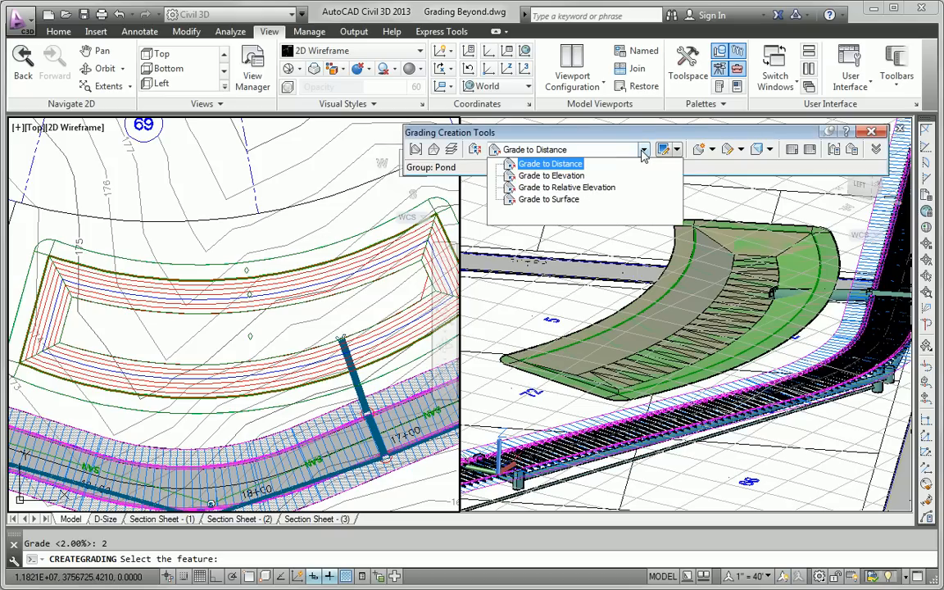
left_click(550, 200)
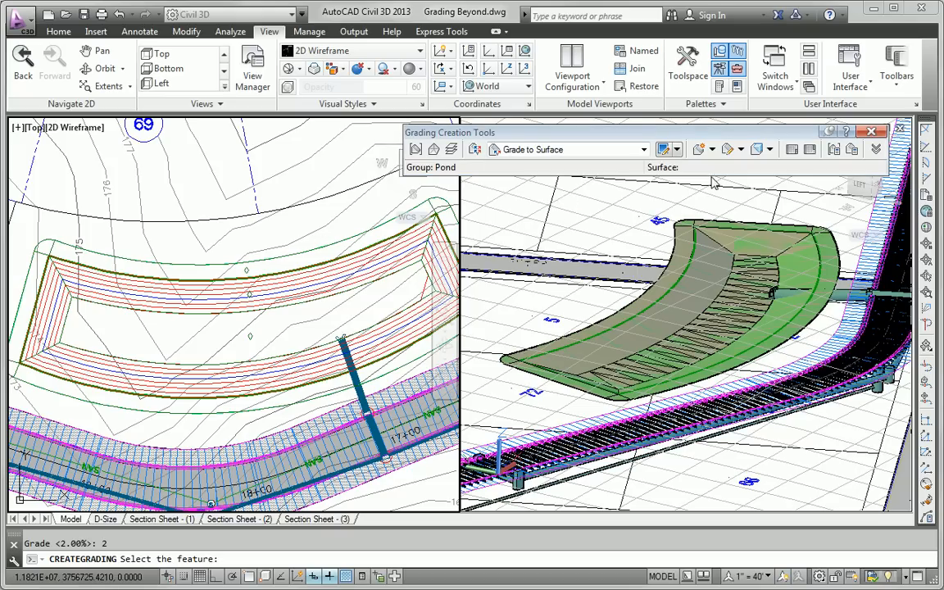
left_click(434, 152)
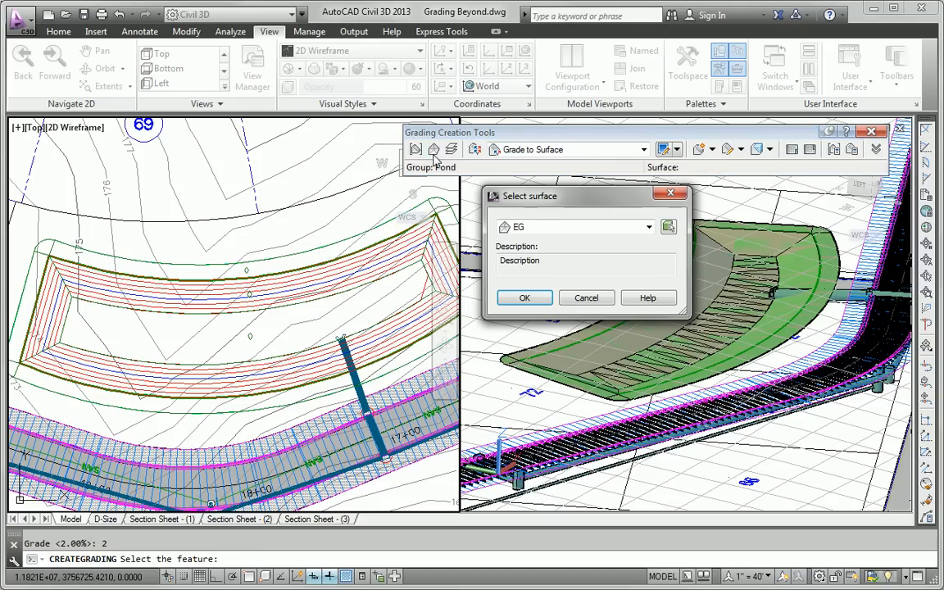
left_click(531, 298)
Grade the outer edge of the pond's berm to the EG surface along its entire length, using 3:1 cut and fill slopes.
left_click(712, 149)
left_click(742, 167)
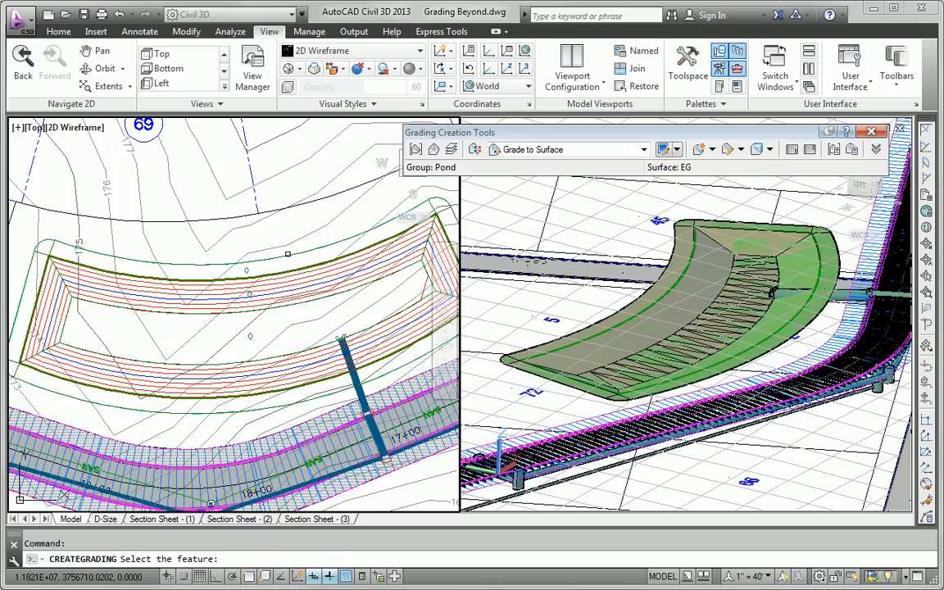
left_click(287, 254)
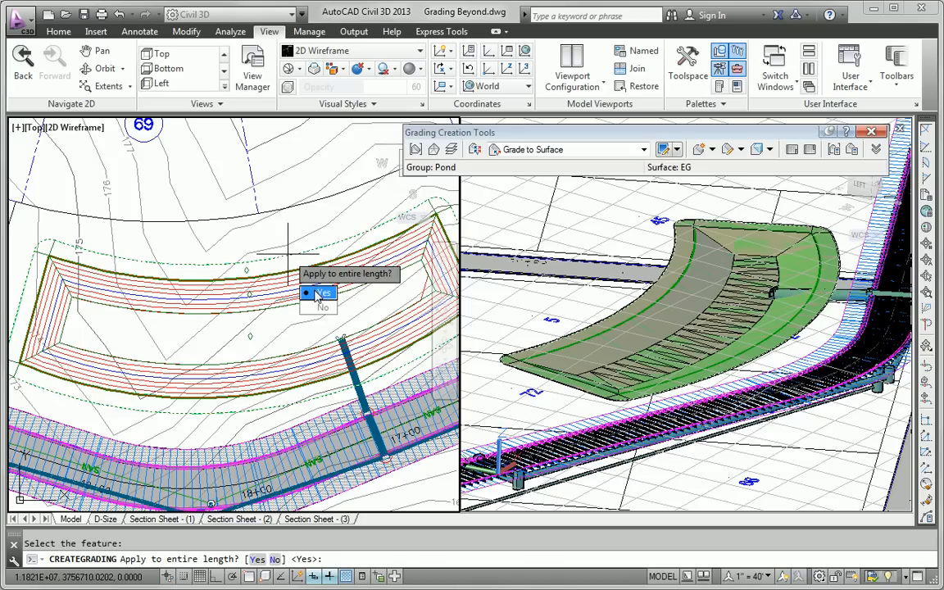
left_click(320, 293)
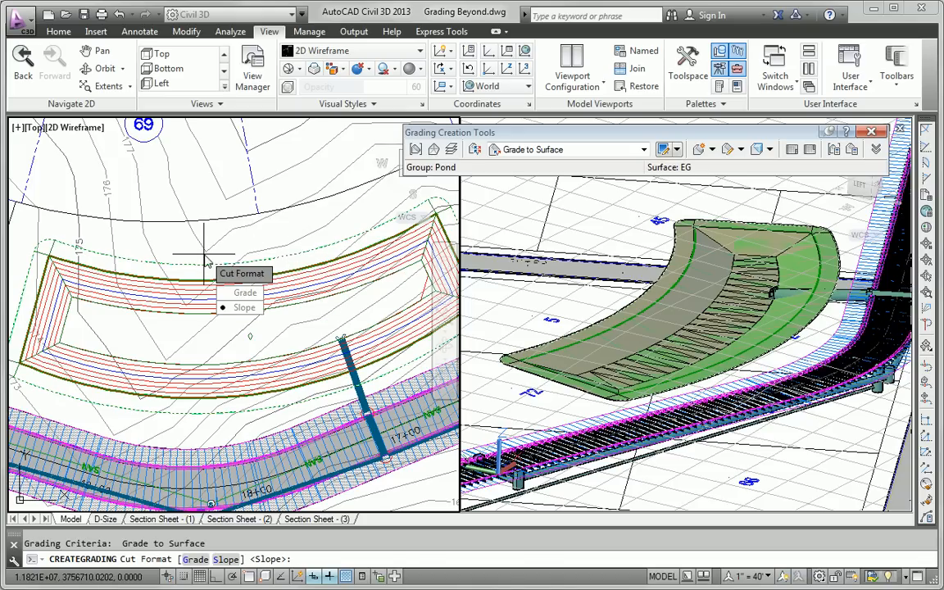
left_click(237, 307)
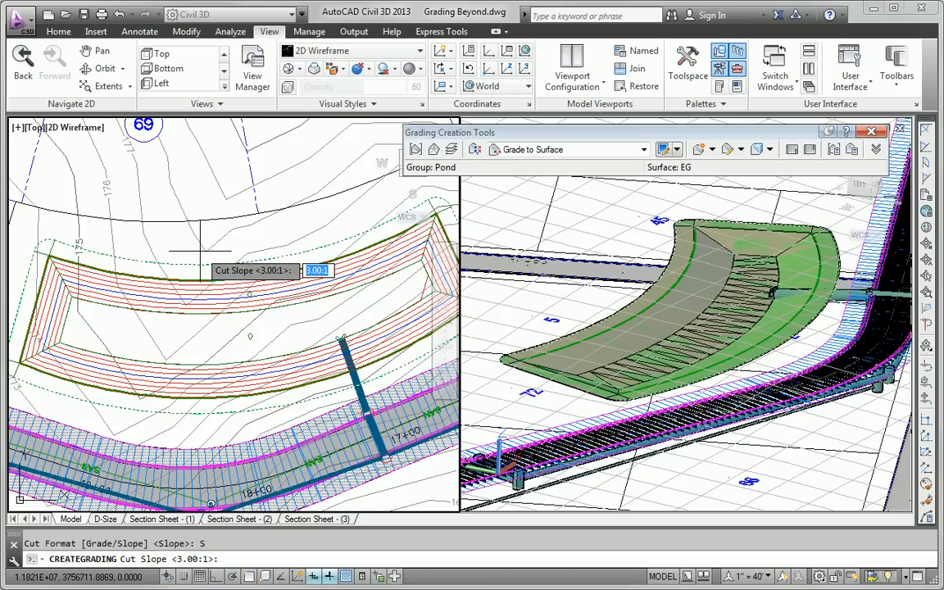
key("Return")
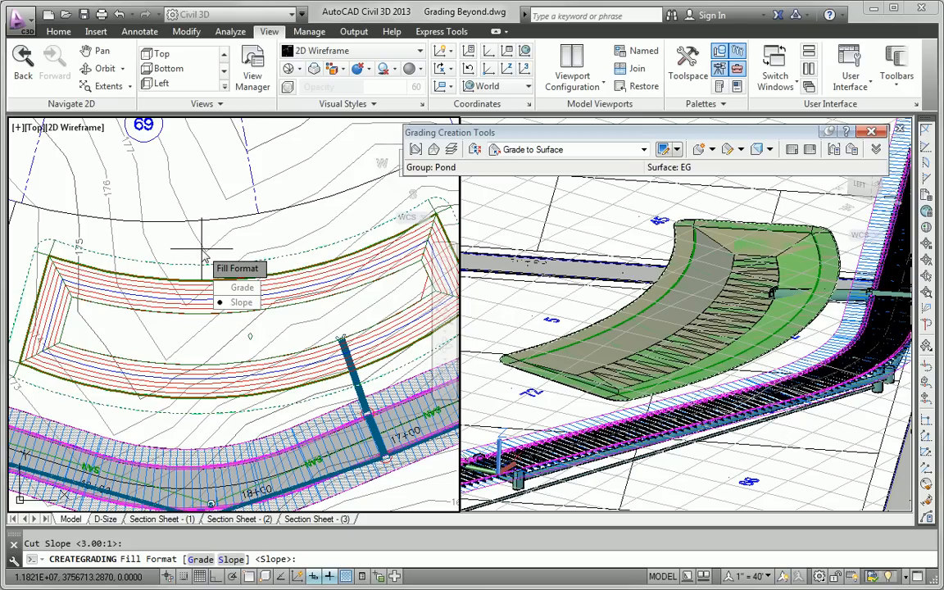
left_click(241, 303)
key("Return")
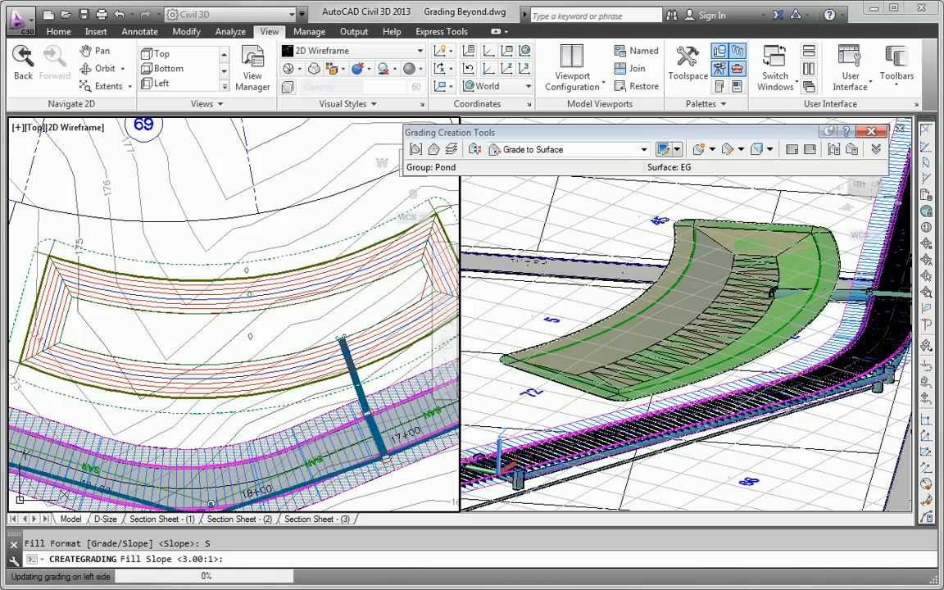
key("Return")
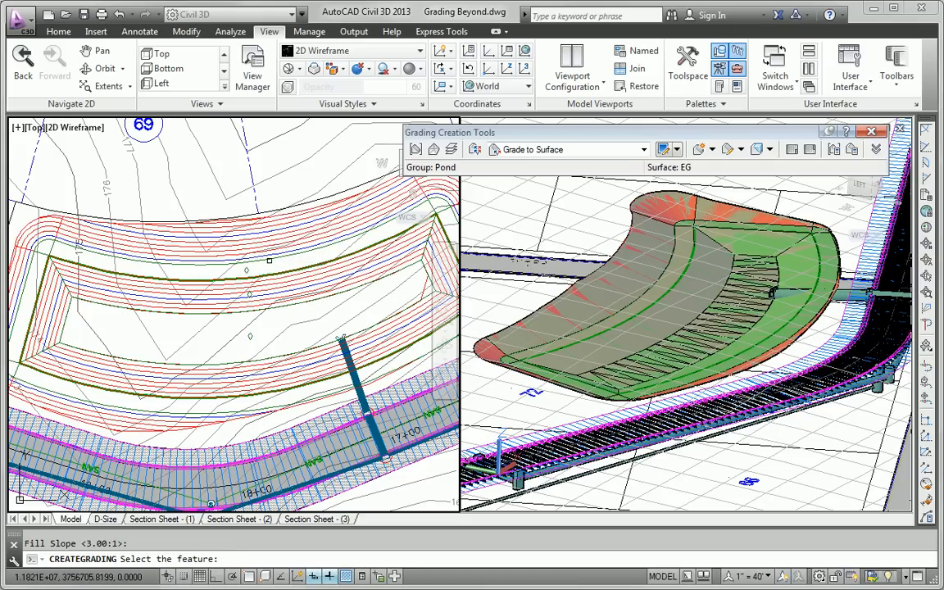
key("Escape")
Examine the pond's outer slopes and rounded corners in the plan view, and check the grading in the 3D viewport.
scroll(278, 238, "down", 4)
middle_click_drag(330, 222, 345, 210)
scroll(279, 220, "up", 8)
scroll(345, 209, "down", 4)
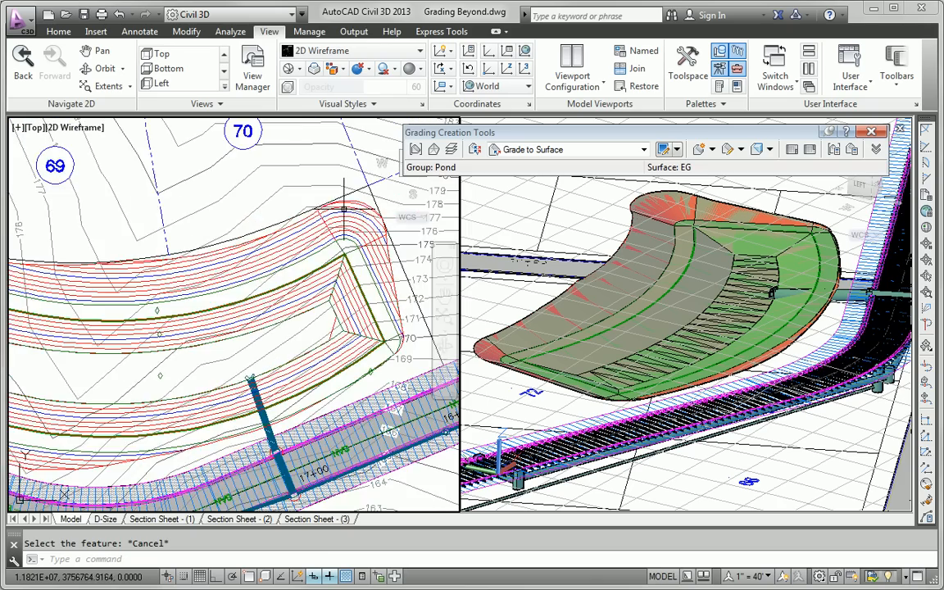
middle_click_drag(231, 257, 339, 261)
scroll(338, 261, "up", 4)
scroll(274, 274, "up", 2)
middle_click_drag(89, 250, 152, 201)
scroll(269, 244, "down", 6)
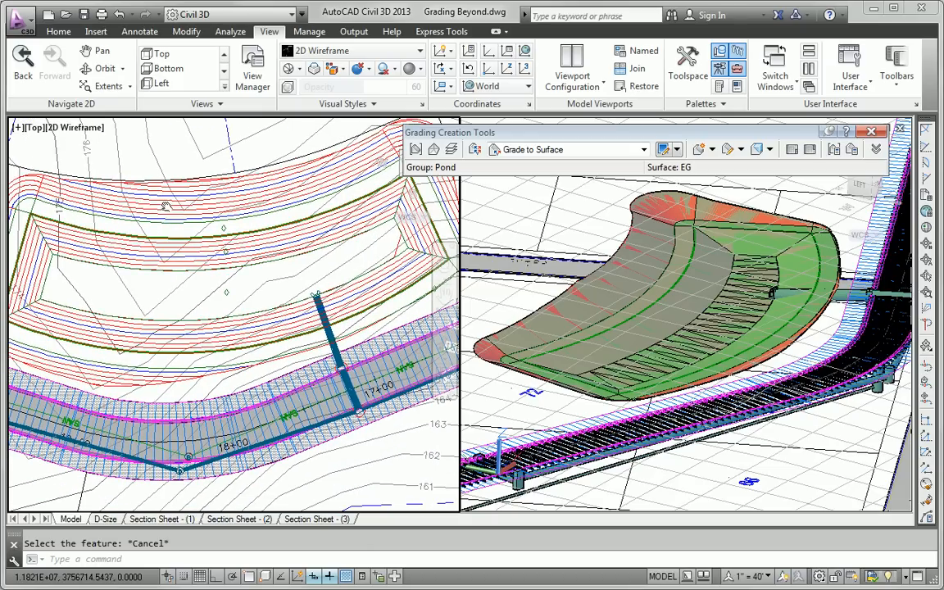
left_click(574, 357)
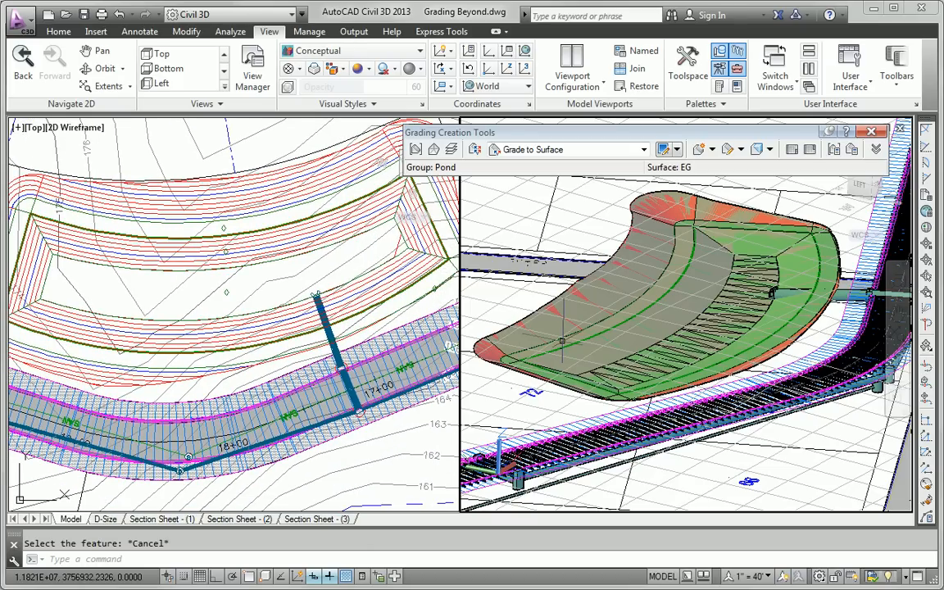
middle_click_drag(562, 341, 563, 341, "shift")
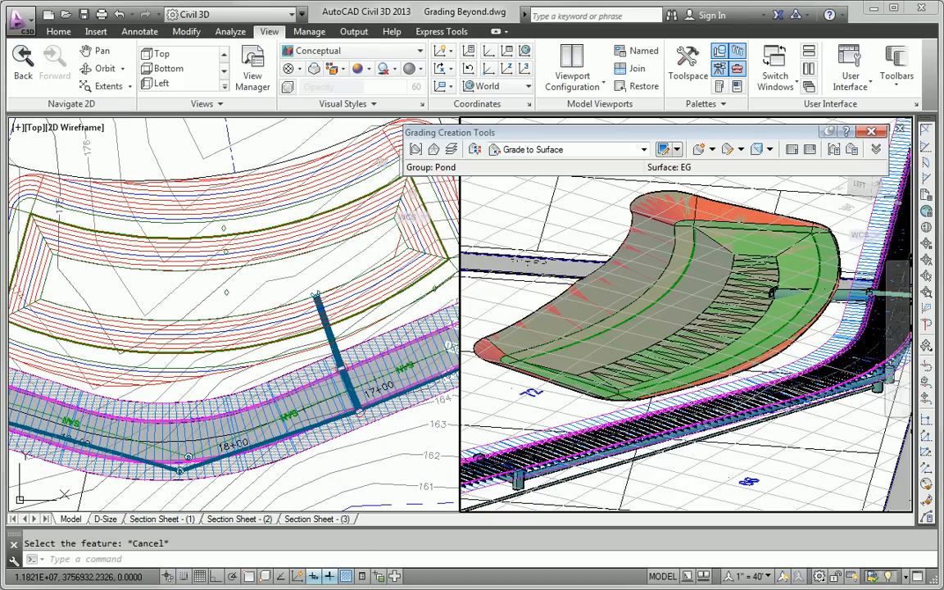
Bring lots 27 to 29 into the 2D viewport and set the 3D viewport to the plan view of the current UCS.
scroll(562, 342, "down", 1)
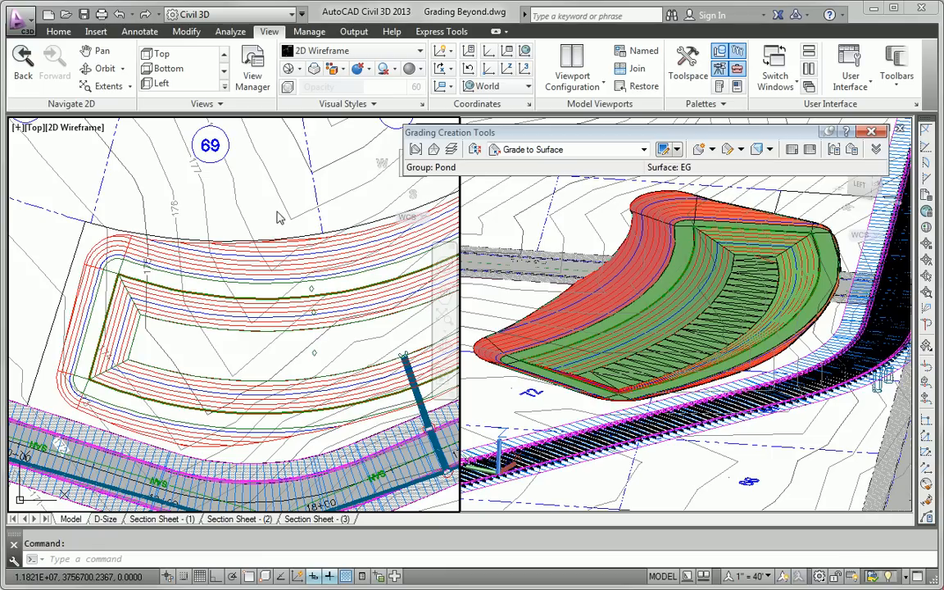
scroll(270, 274, "down", 3)
middle_click_drag(223, 223, 139, 435)
scroll(193, 228, "up", 3)
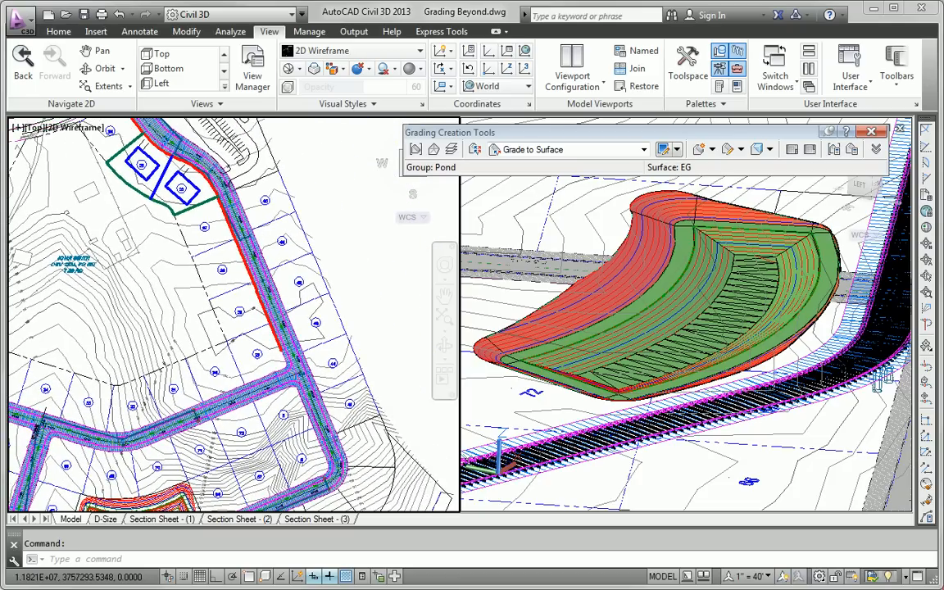
middle_click_drag(240, 267, 211, 288)
scroll(209, 287, "up", 2)
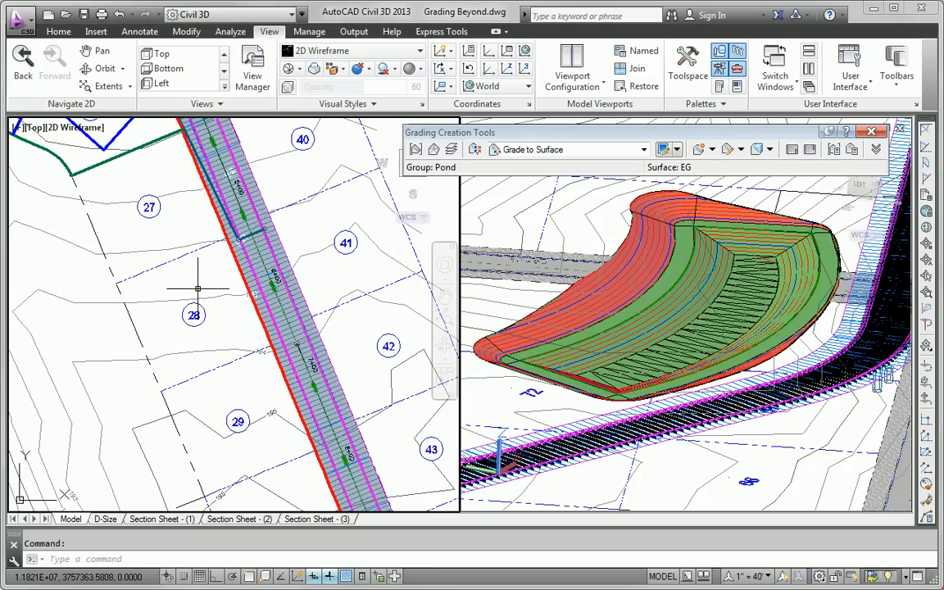
left_click(578, 237)
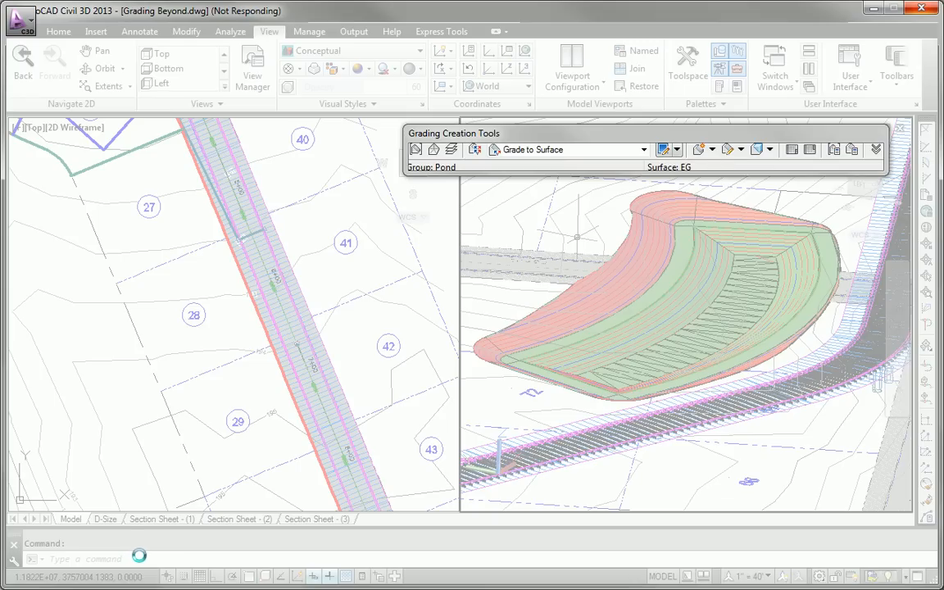
type("PLAN")
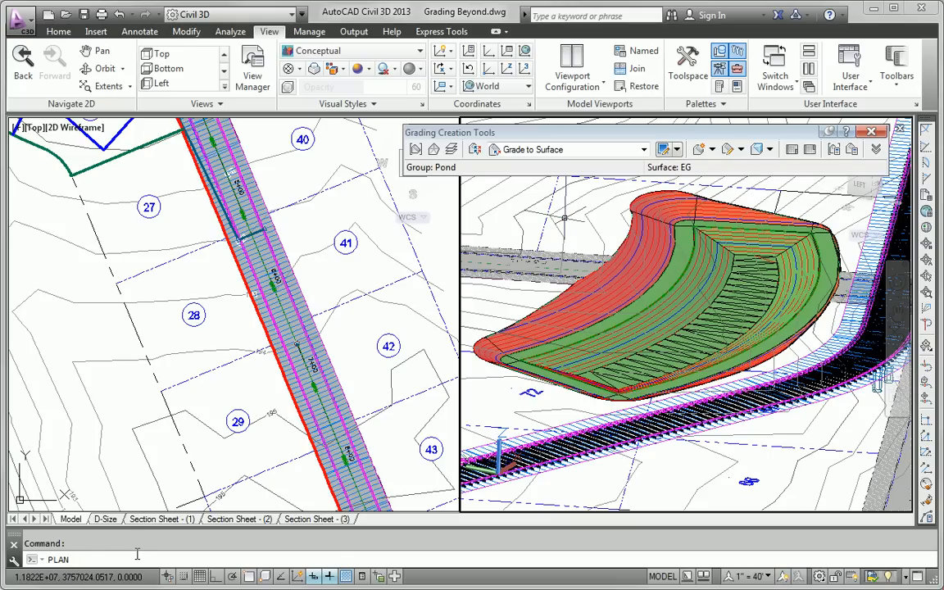
key("Return")
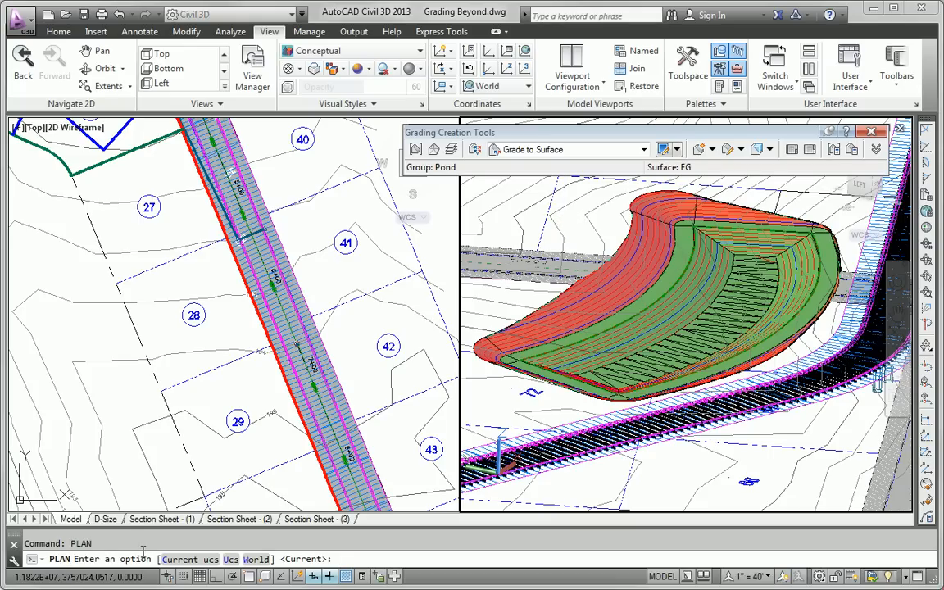
key("Return")
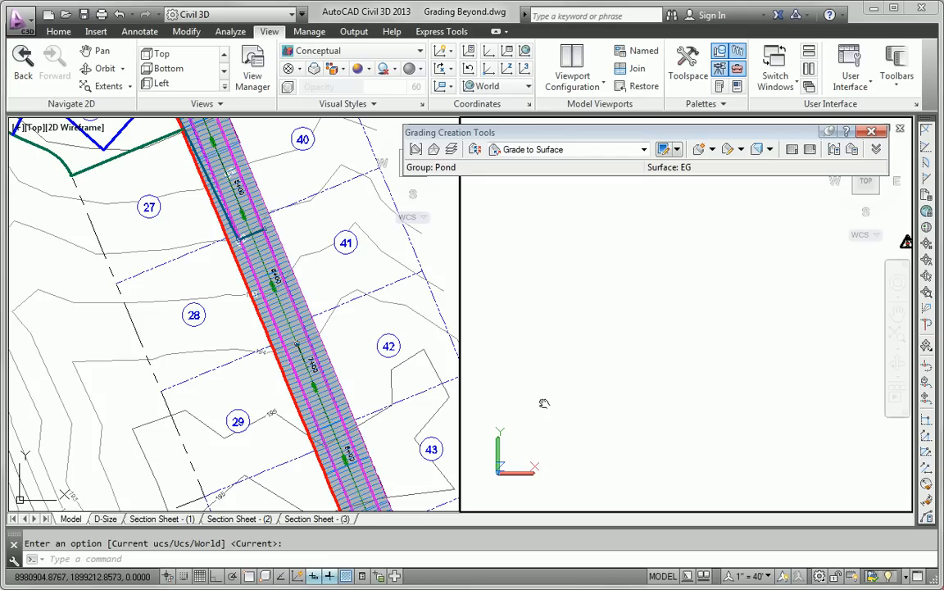
middle_click_drag(544, 403, 543, 402)
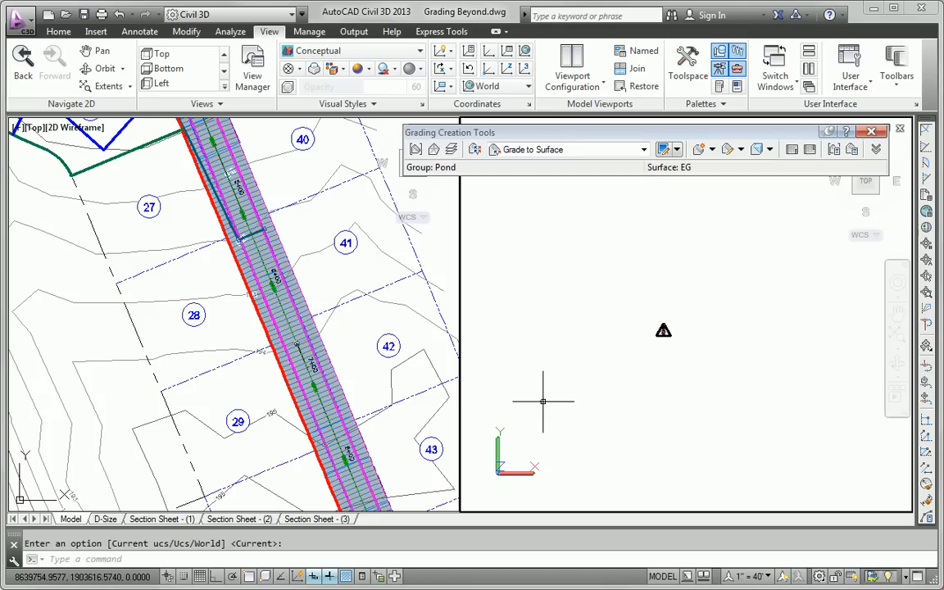
Zoom the second viewport by window onto the site plan, showing the road and the two graded lots beside it.
type("z")
key("Return")
type("w")
key("Return")
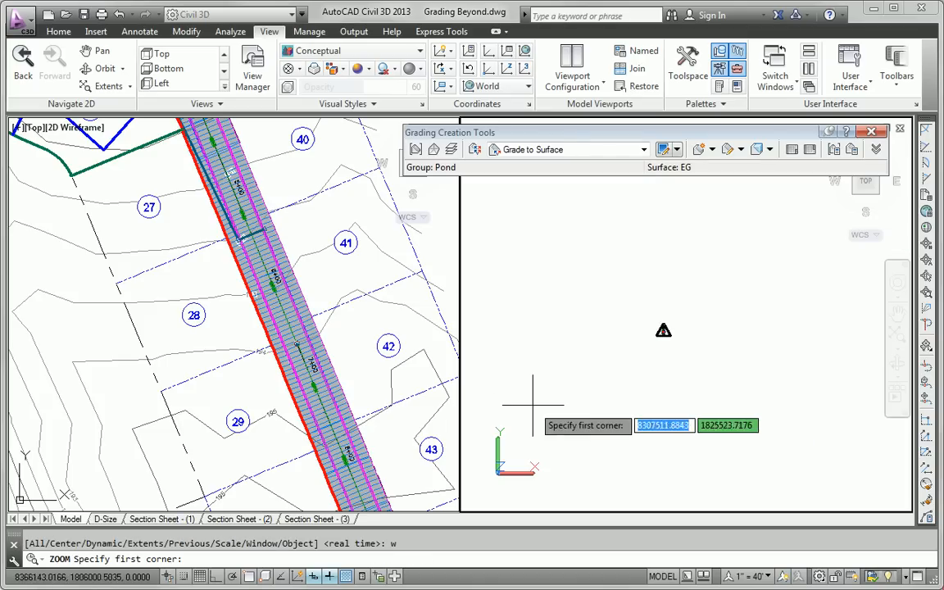
left_click(653, 326)
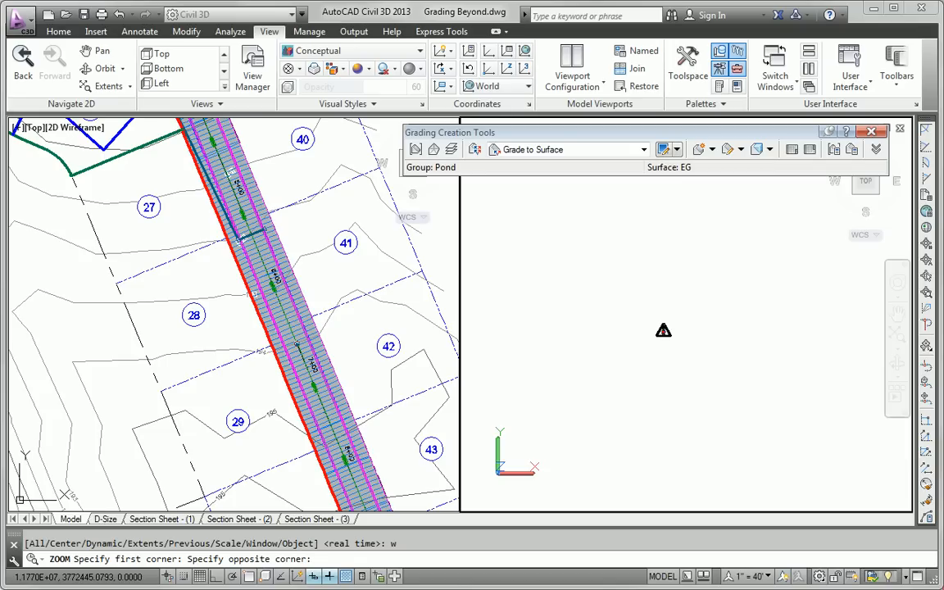
left_click(662, 331)
key("Return")
type("w")
key("Return")
left_click(682, 318)
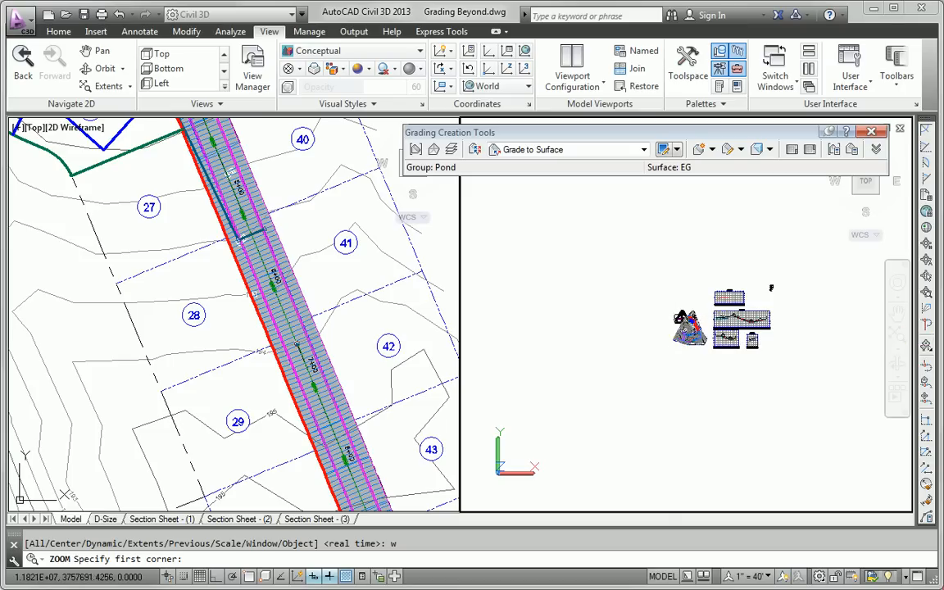
left_click(720, 334)
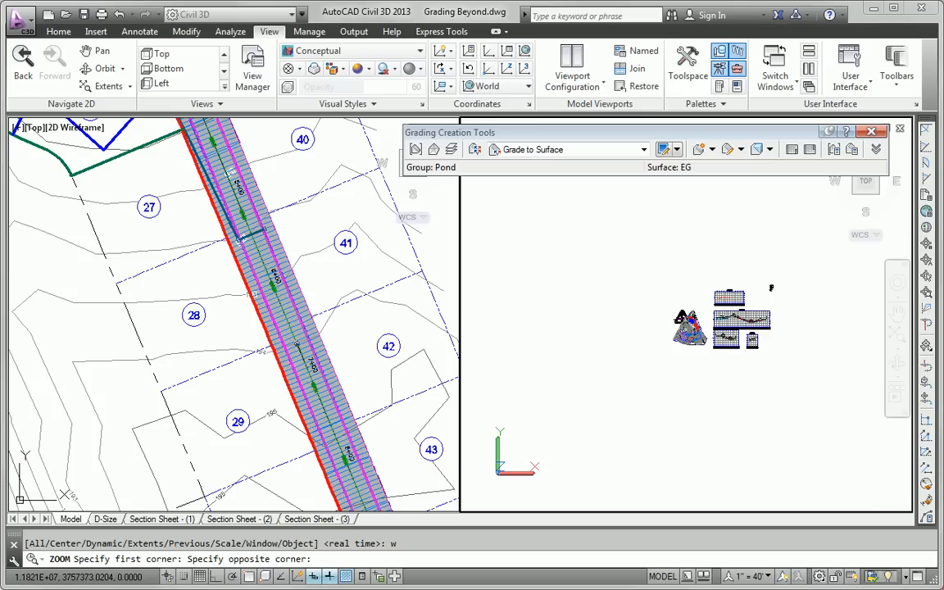
left_click(704, 336)
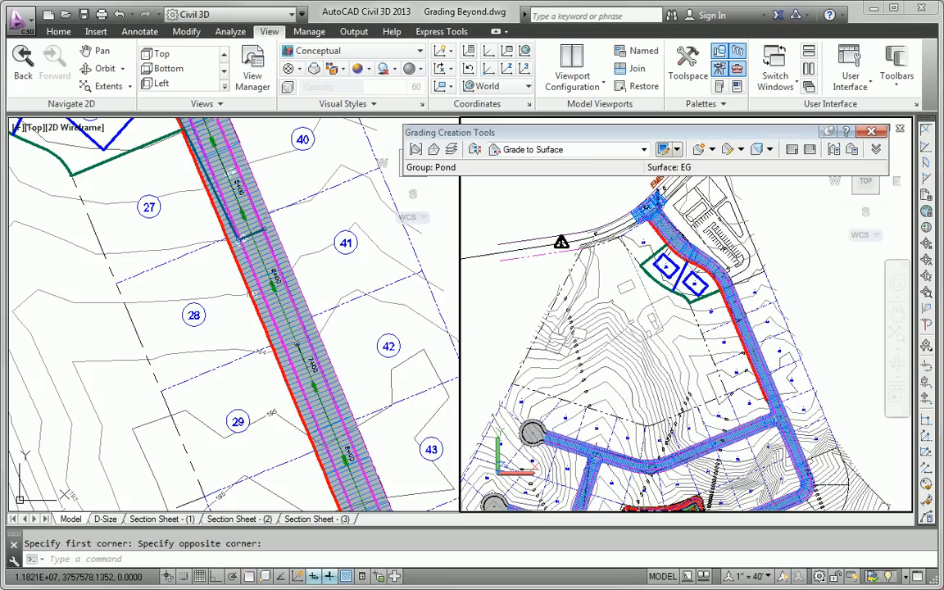
Orbit one building pad, the shared lot line and the boundary feature line in the Object Viewer, and apply that oblique view to the viewport.
left_click(665, 265)
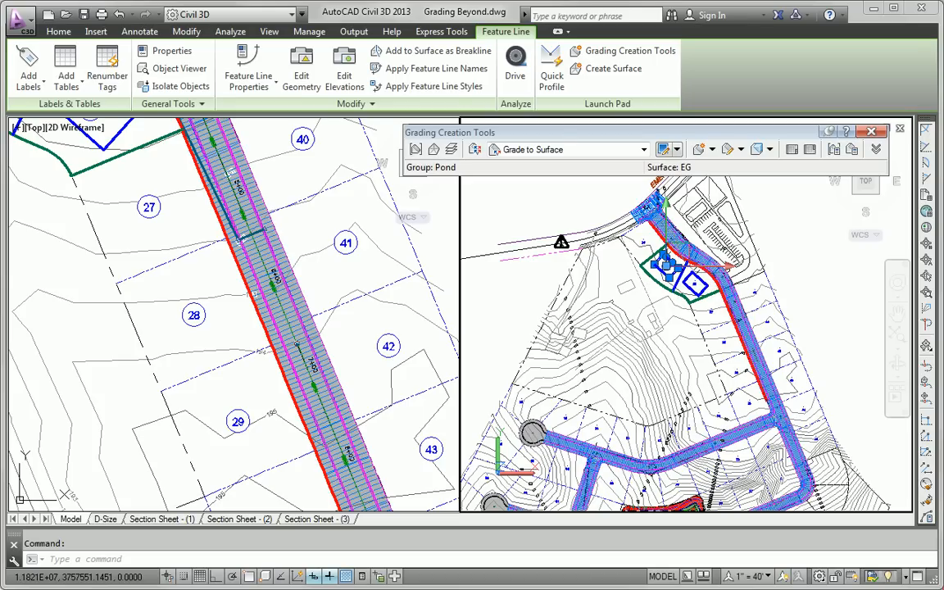
left_click(677, 283)
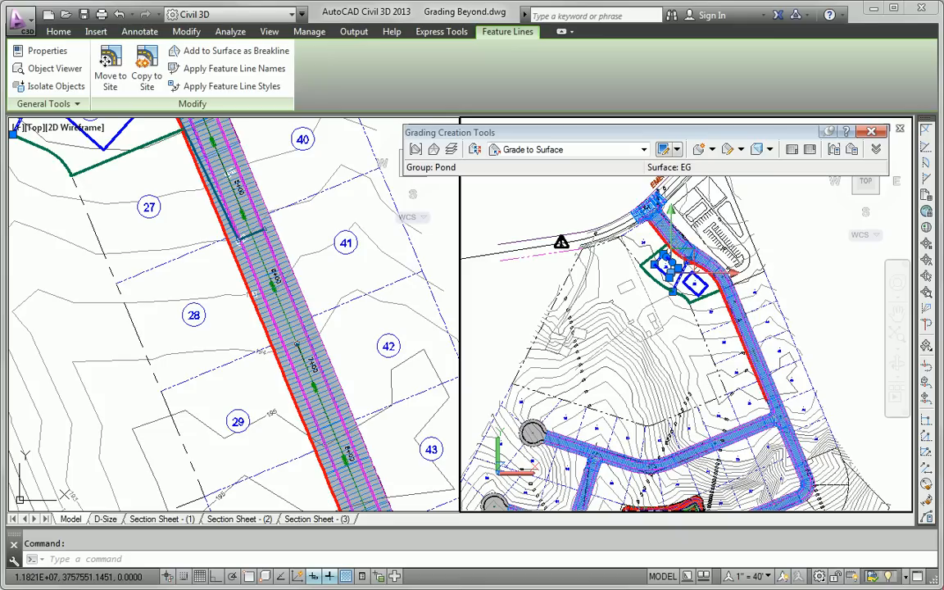
right_click(661, 286)
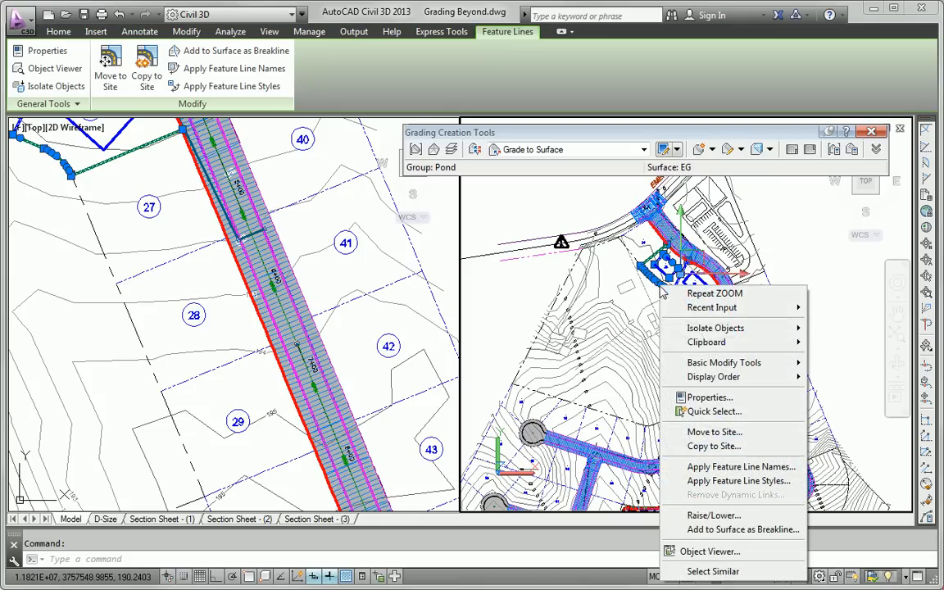
left_click(710, 550)
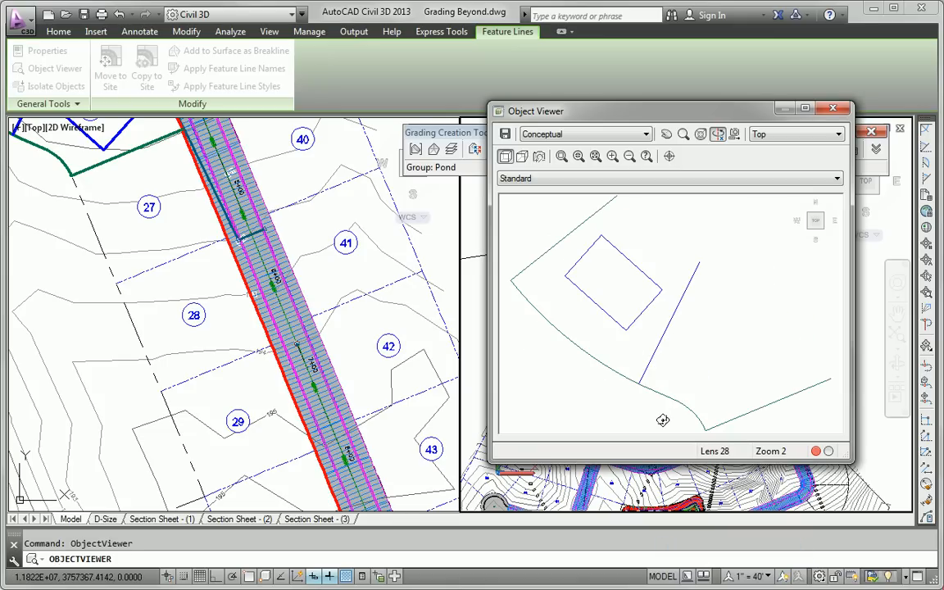
left_click_drag(671, 408, 698, 354)
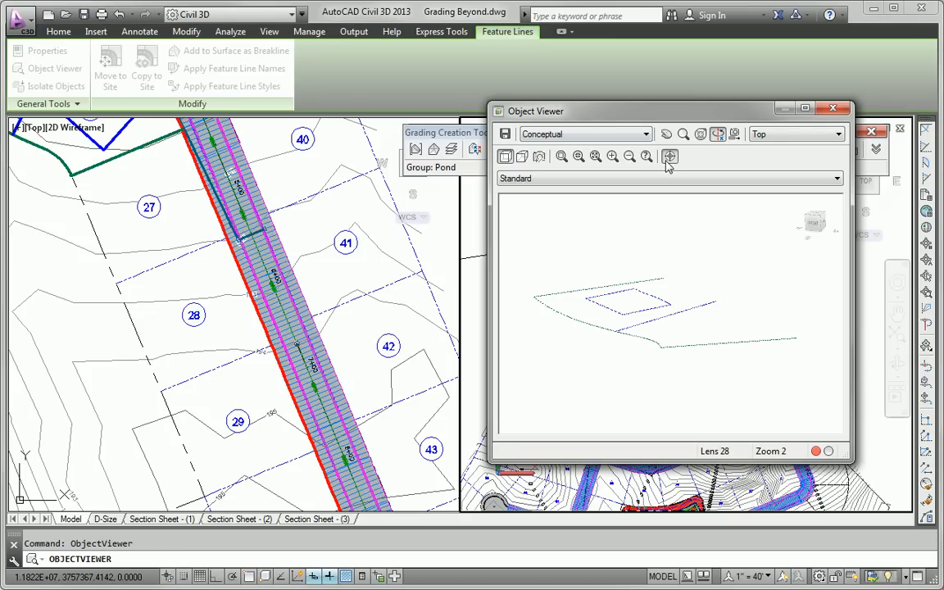
left_click(833, 108)
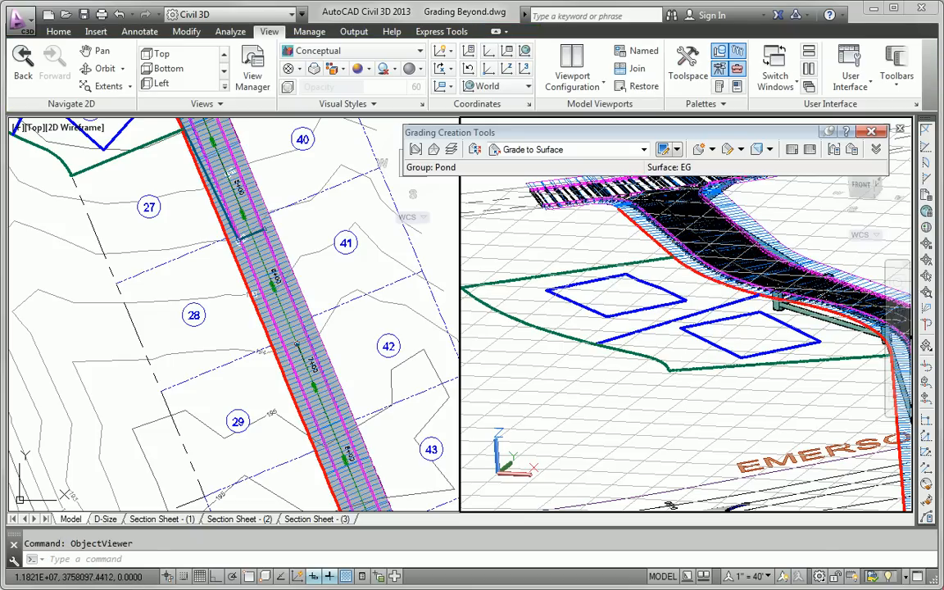
left_click(789, 389)
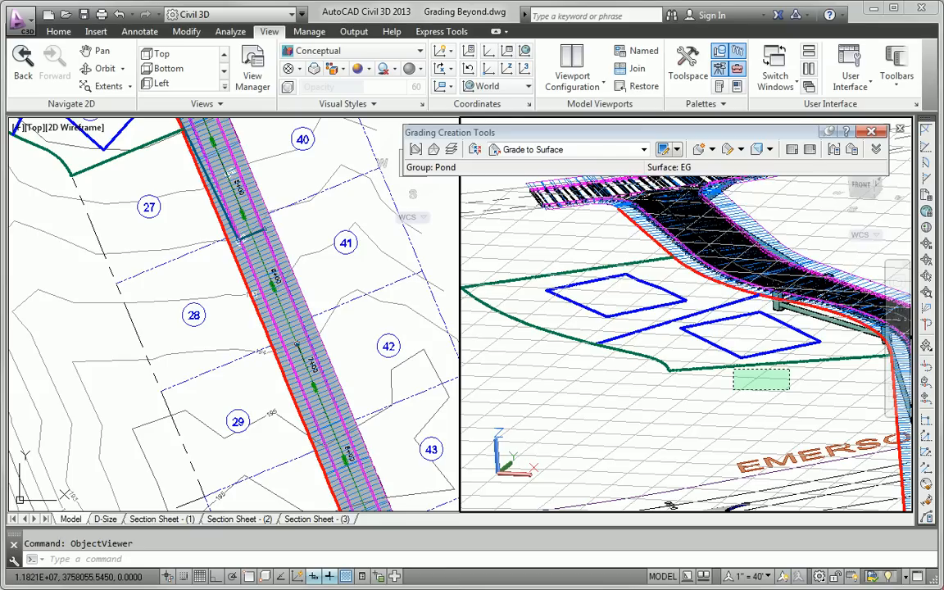
left_click(672, 407)
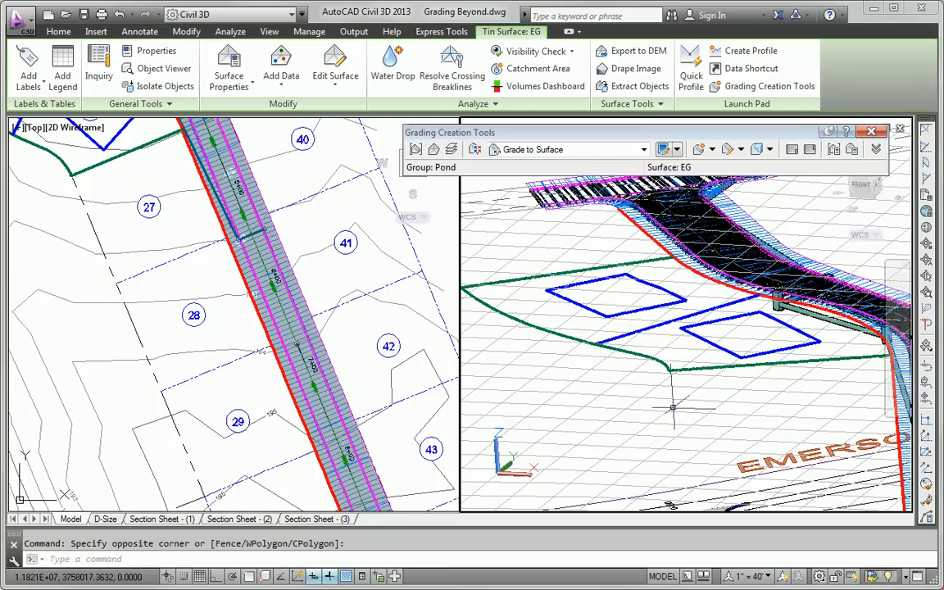
key("Escape")
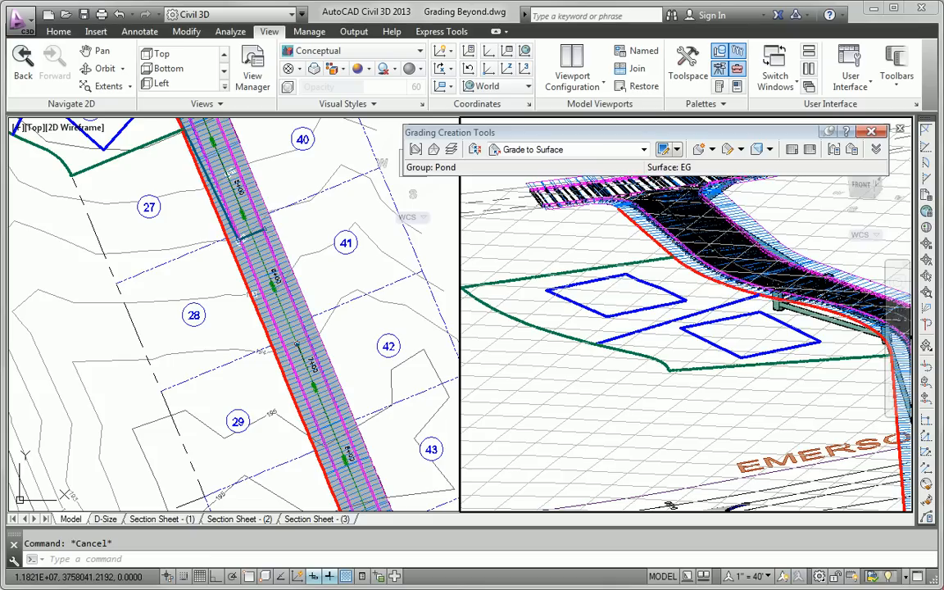
Start creating a feature line and set its site to Lot Grading by picking the green boundary feature line above lot 27.
scroll(605, 390, "down", 1)
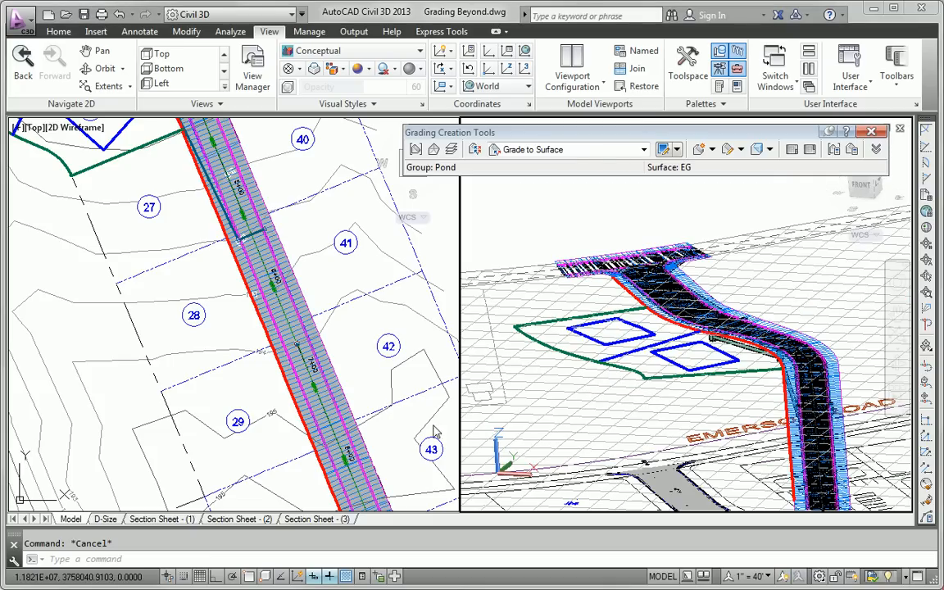
left_click(221, 314)
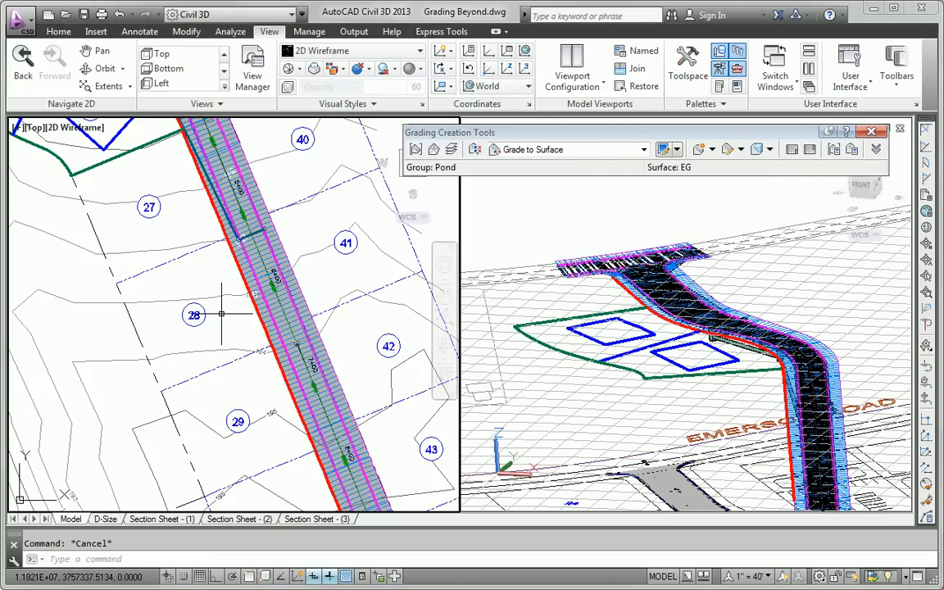
scroll(221, 264, "up", 1)
scroll(209, 254, "up", 1)
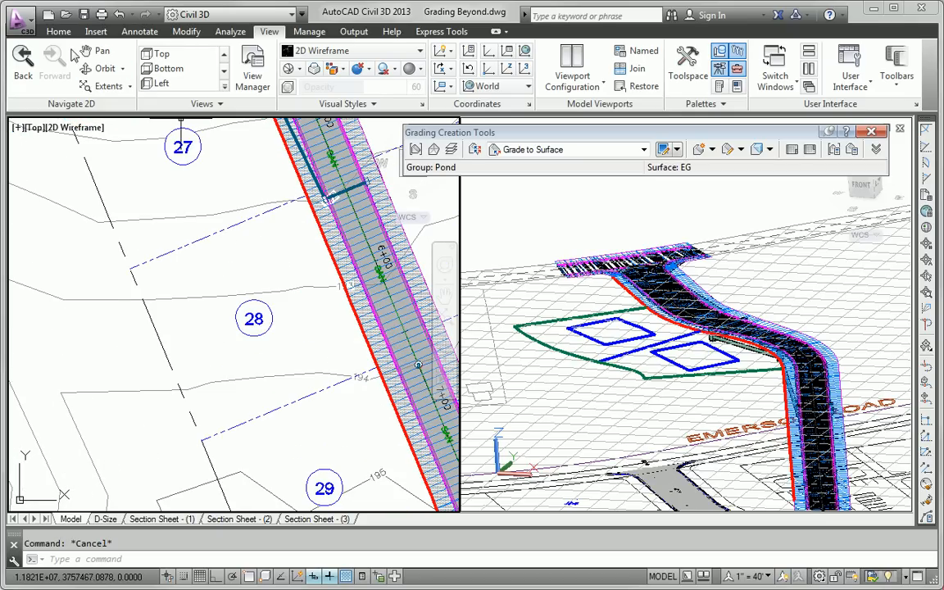
left_click(66, 33)
left_click(250, 70)
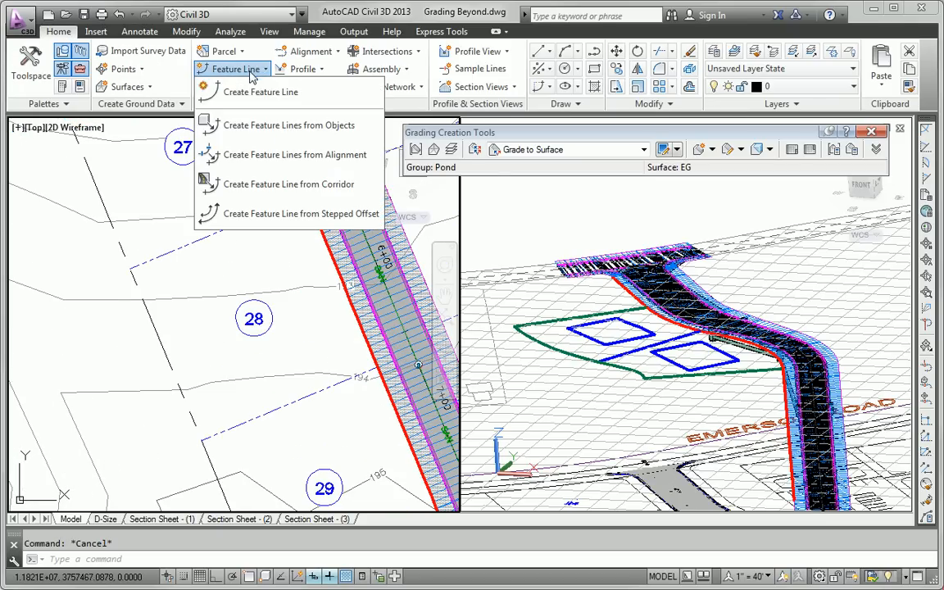
left_click(268, 102)
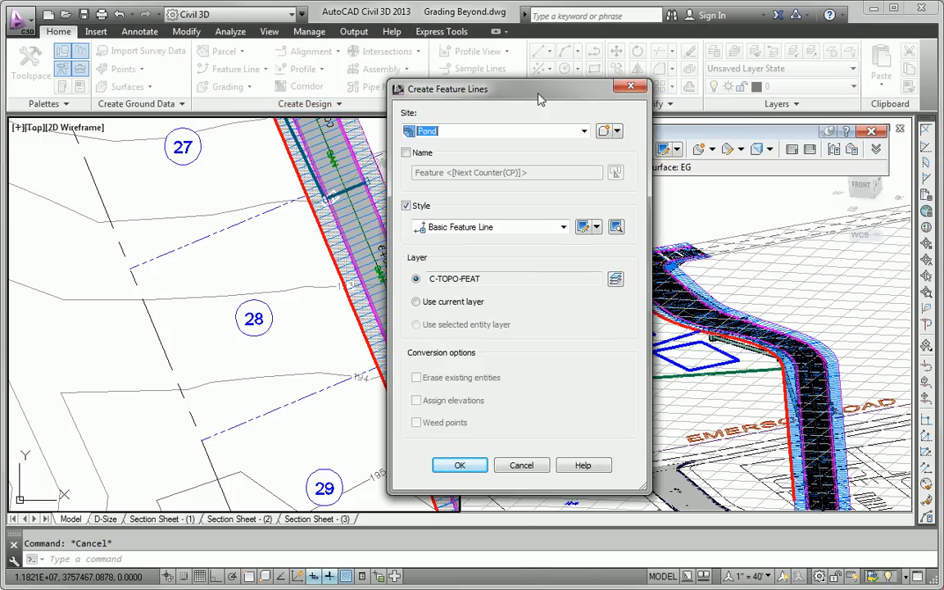
left_click_drag(537, 99, 670, 118)
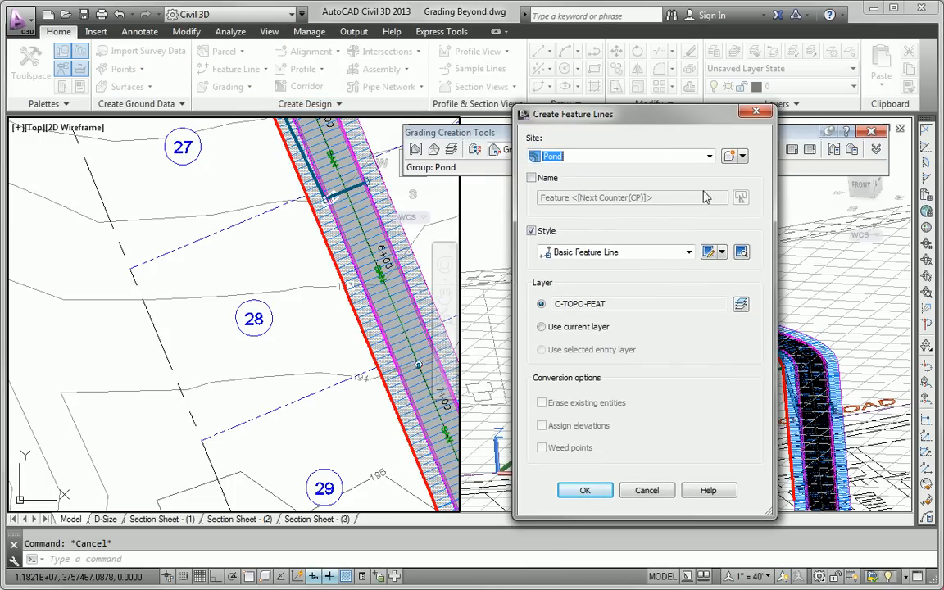
left_click(742, 156)
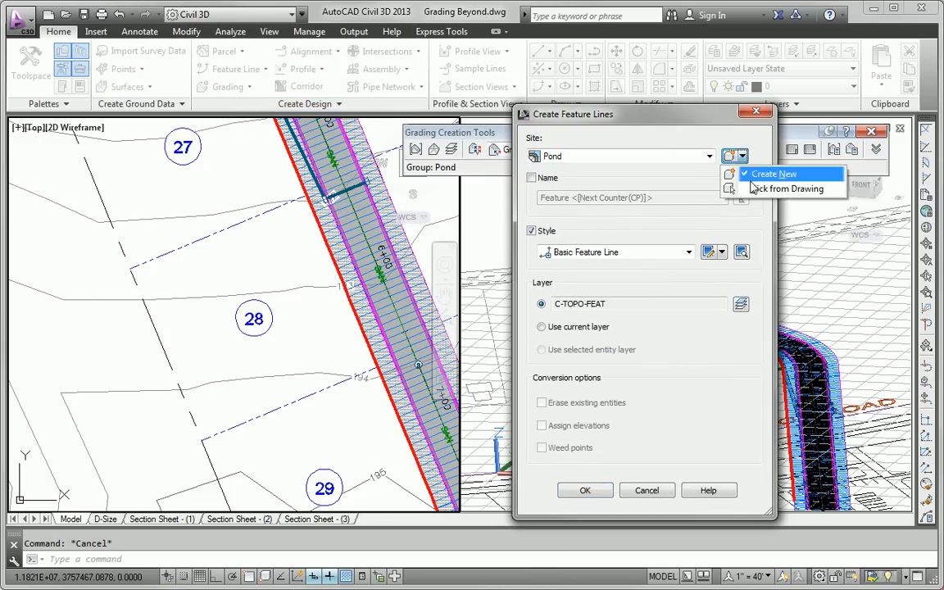
left_click(766, 186)
middle_click_drag(219, 333, 270, 408)
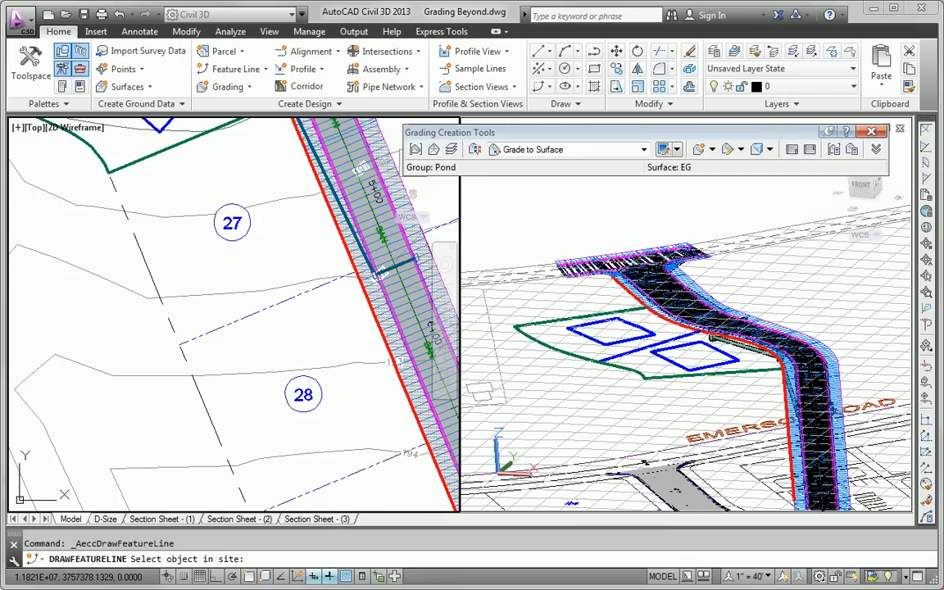
left_click(92, 154)
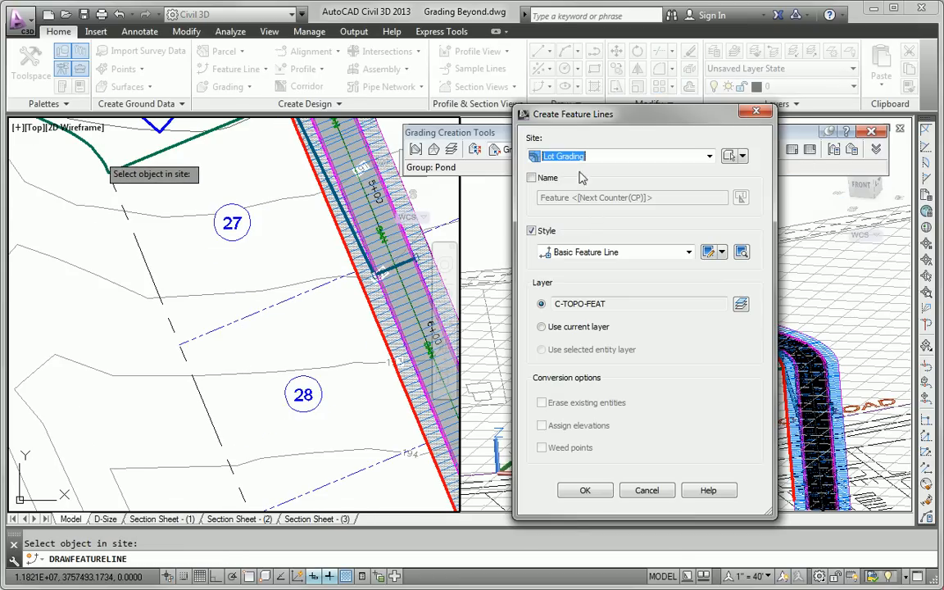
Assign the Lot Grading style to the new feature line and accept the creation settings.
left_click(578, 252)
left_click_drag(742, 394, 742, 422)
left_click(579, 491)
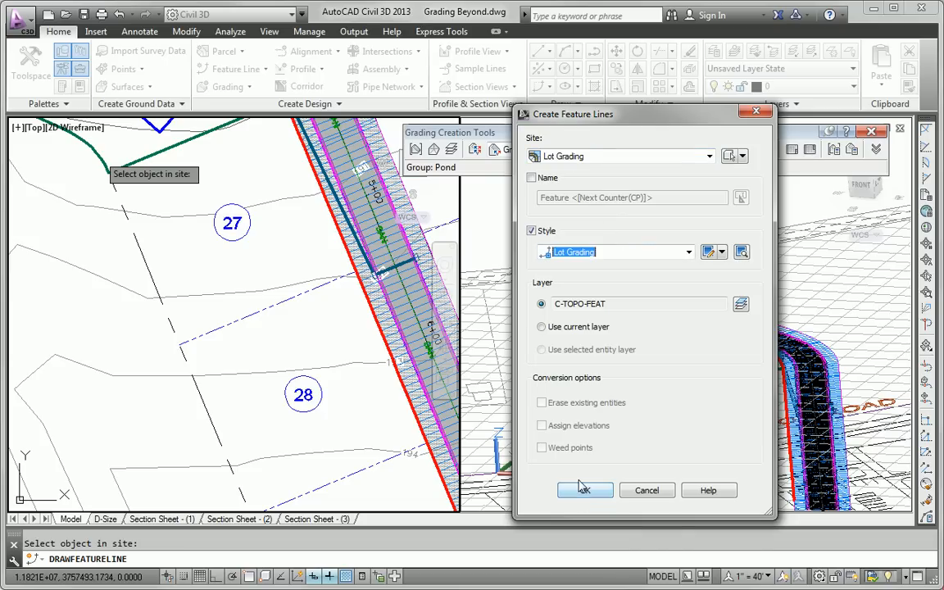
left_click(582, 492)
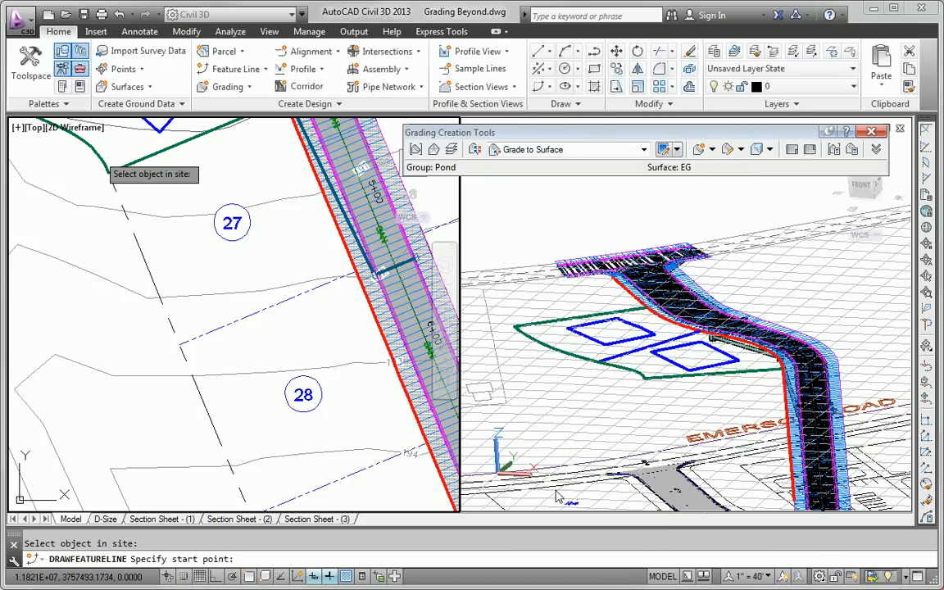
Draw the feature line along the lot line between lots 27 and 28, from the roadside endpoint to the rear endpoint, with start elevation 0.000.
right_click(276, 259, "shift")
left_click(316, 331)
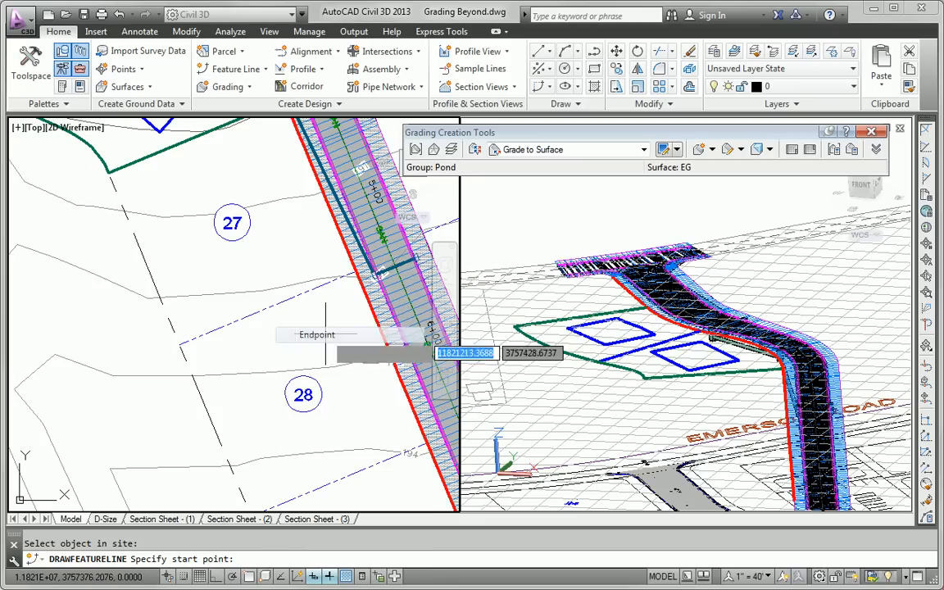
left_click(319, 287)
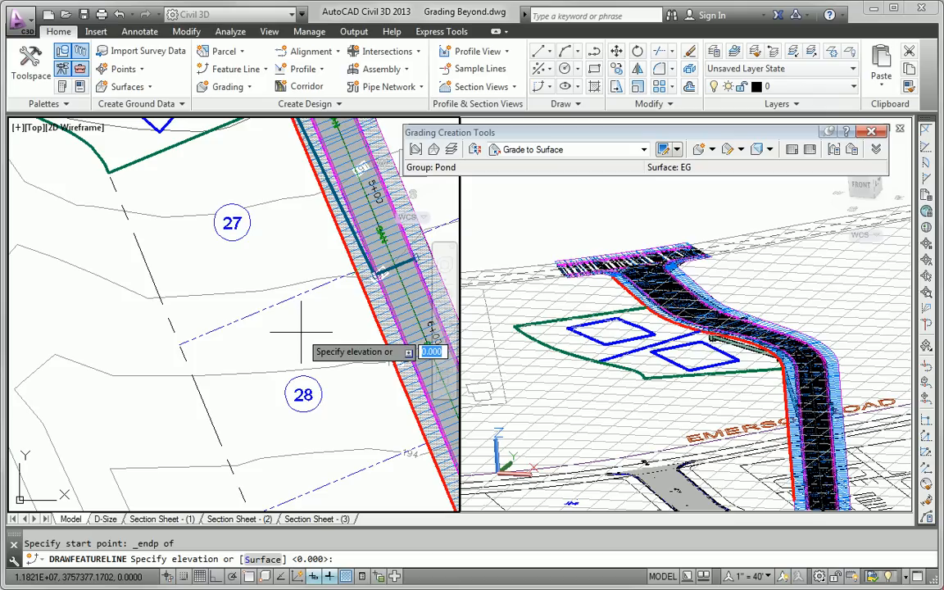
key("Return")
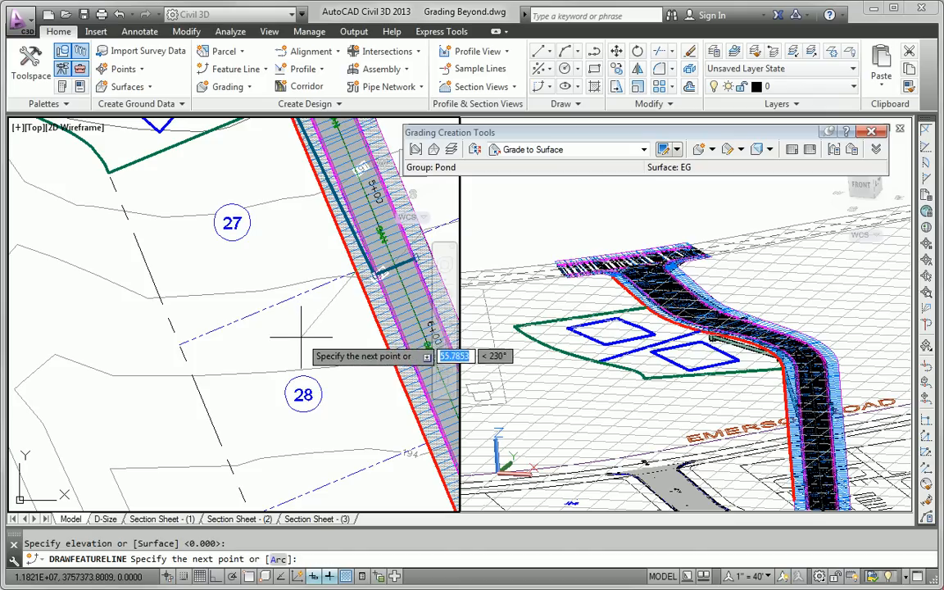
right_click(275, 385, "shift")
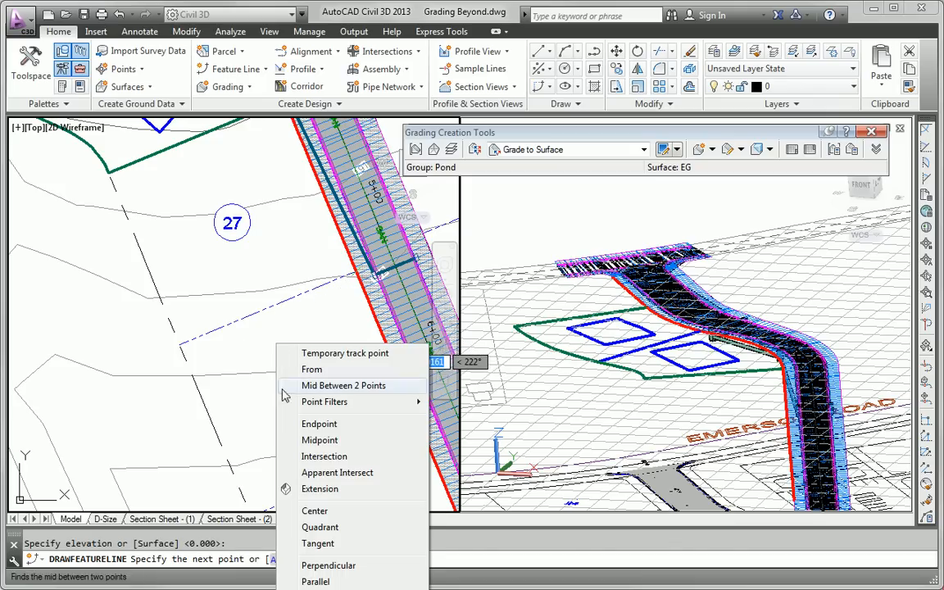
left_click(319, 424)
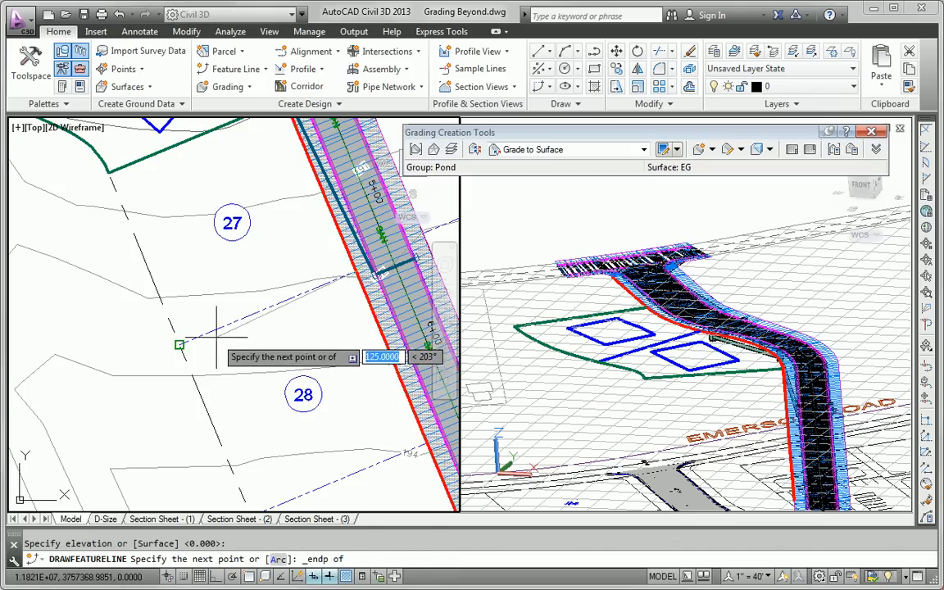
left_click(179, 344)
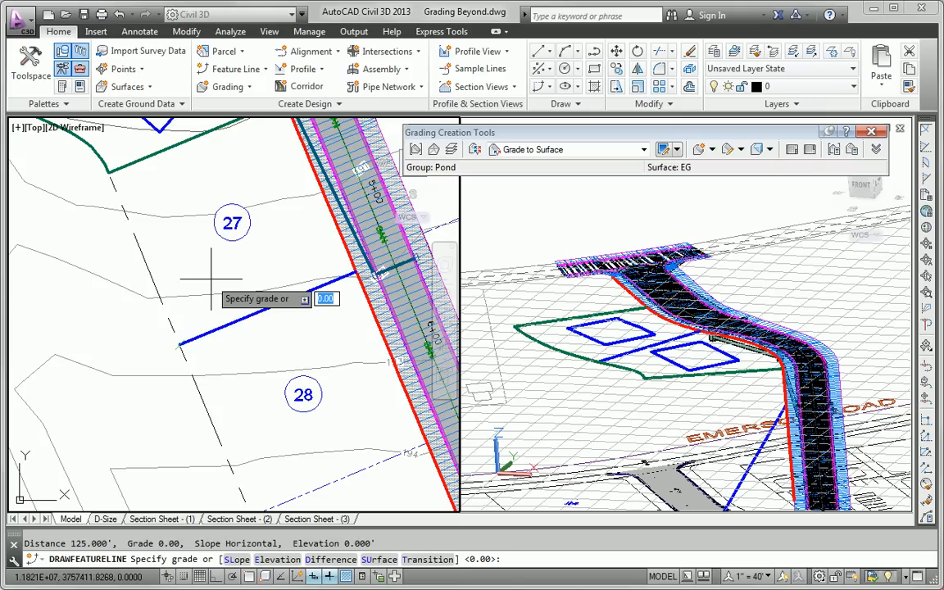
Take the rear endpoint's elevation from surface EG and finish the feature line between lots 27 and 28.
type("s")
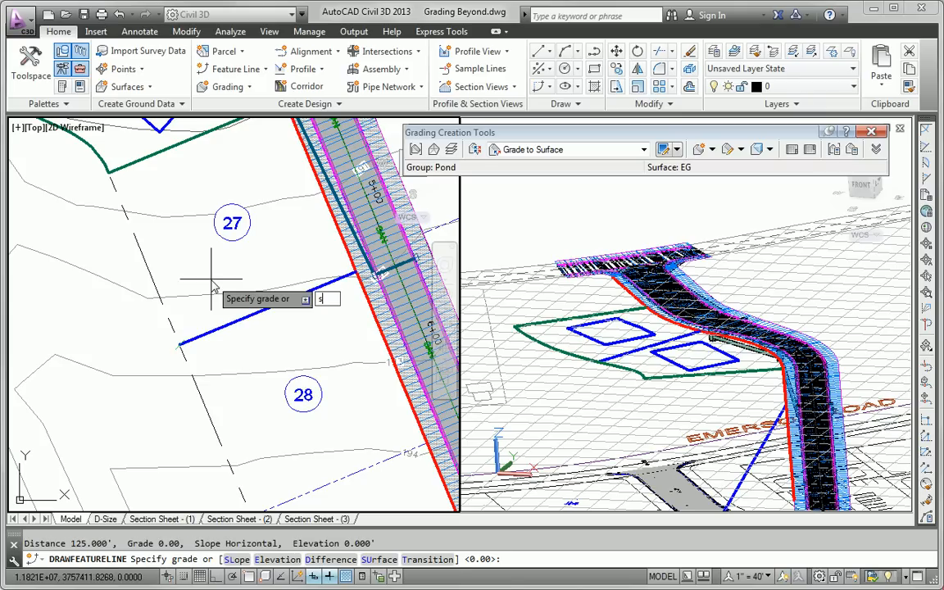
type("u")
key("Return")
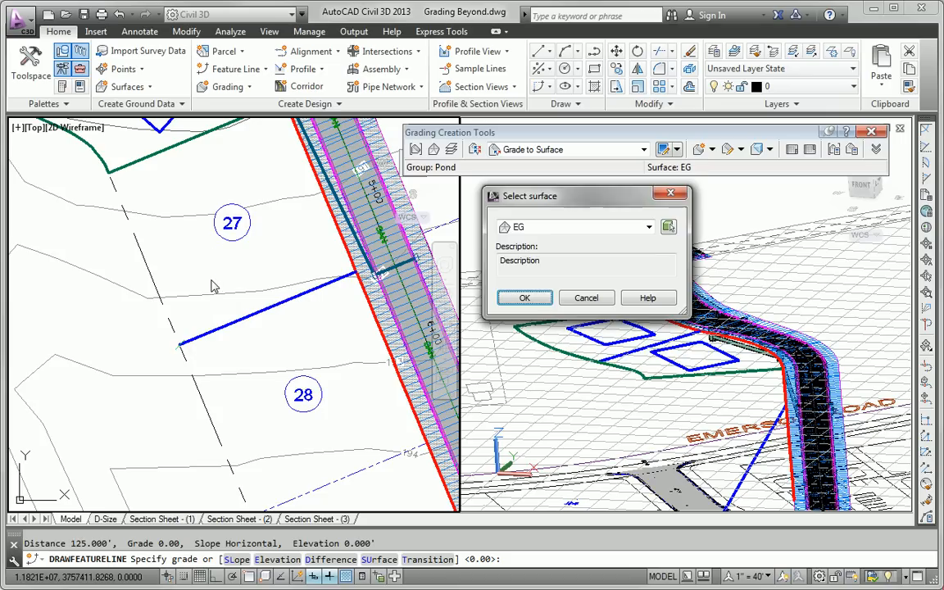
left_click(533, 298)
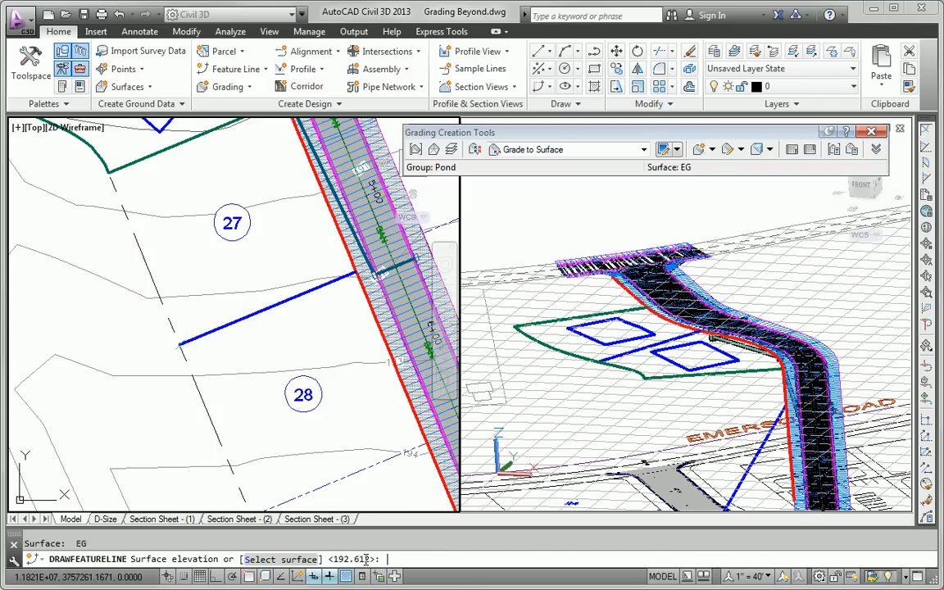
key("Return")
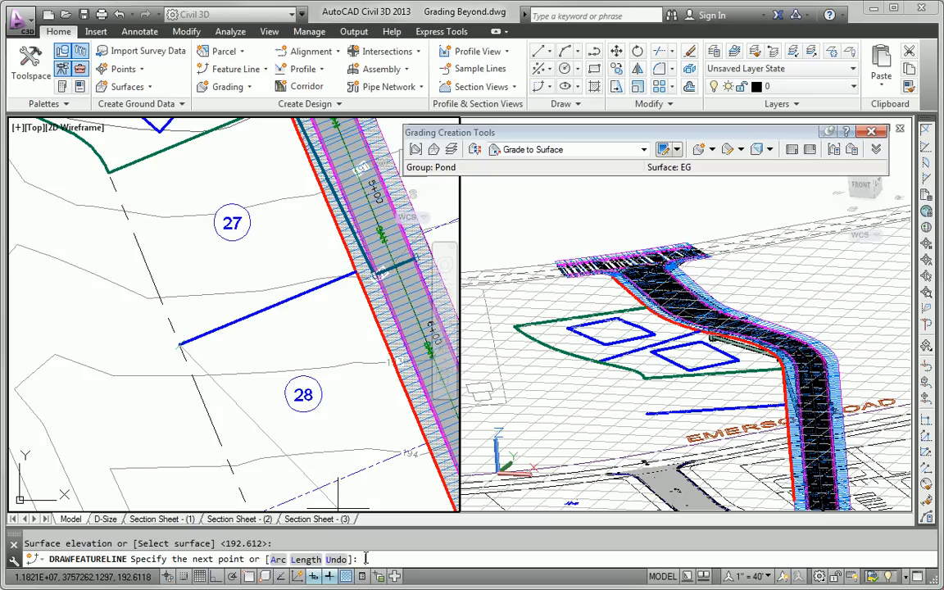
key("Return")
Draw a Lot Grading feature line between lots 28 and 29 from the roadside endpoint to the rear endpoint, with start elevation 0.000.
middle_click_drag(303, 395, 223, 233)
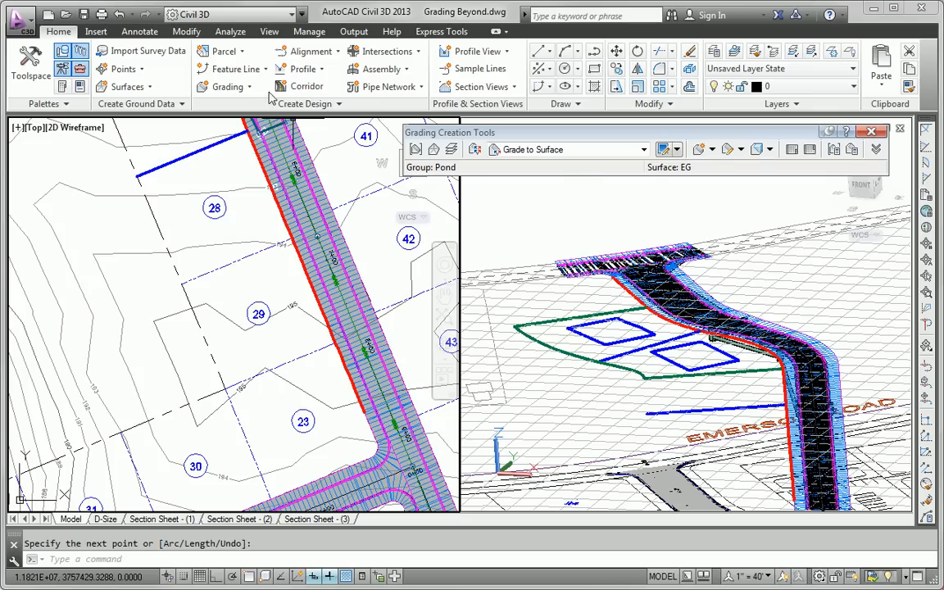
left_click(240, 69)
left_click(246, 91)
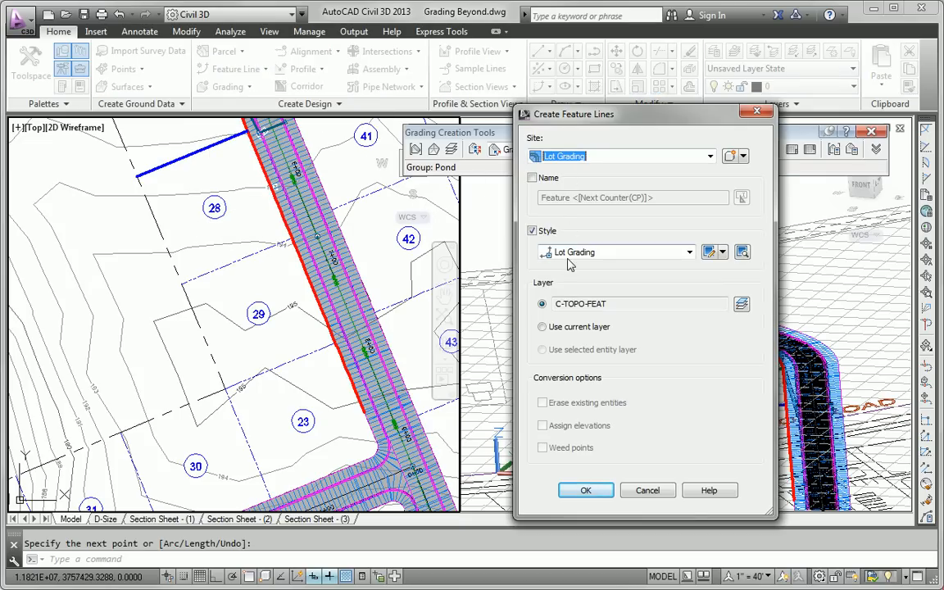
left_click(584, 490)
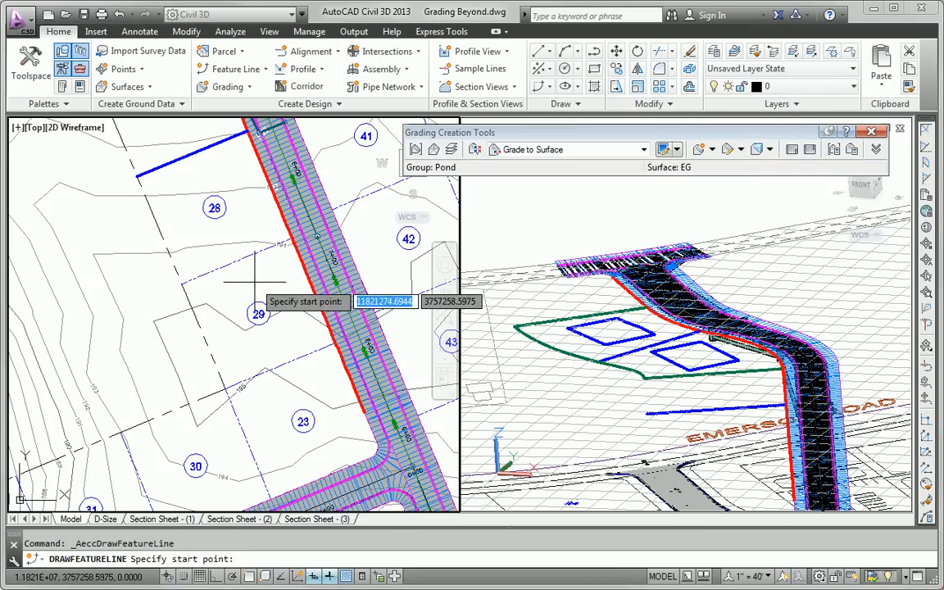
right_click(254, 284, "shift")
left_click(295, 363)
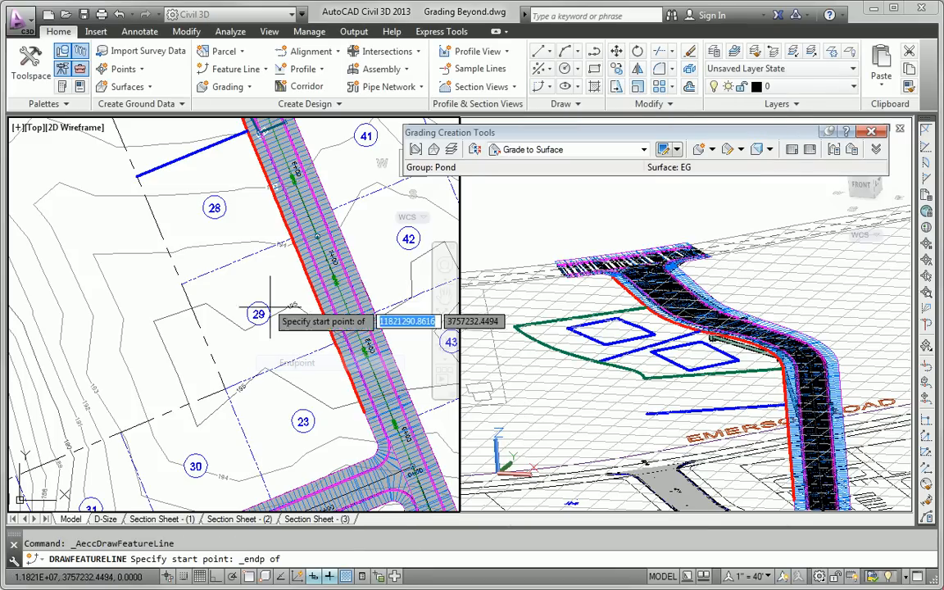
left_click(249, 252)
key("Return")
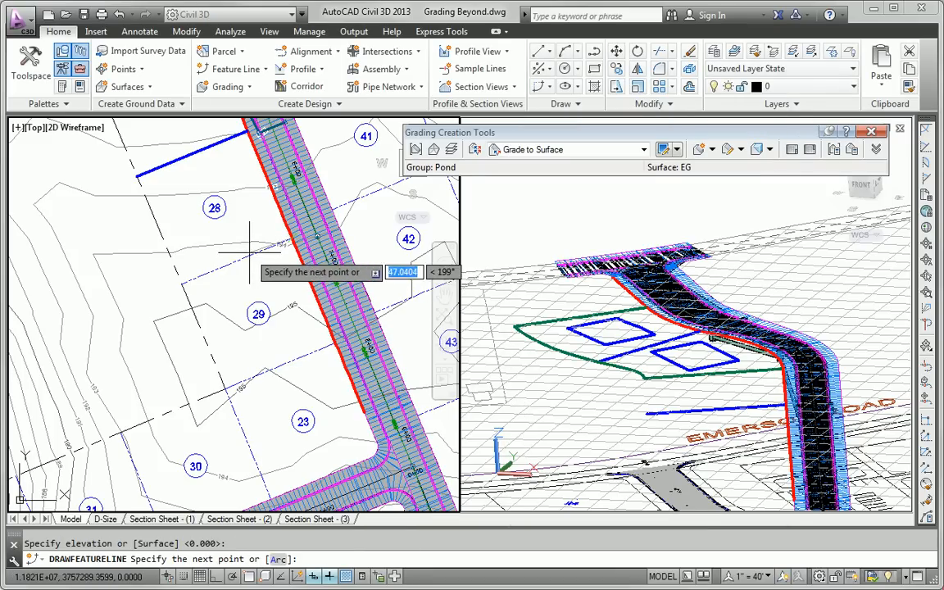
right_click(233, 283, "shift")
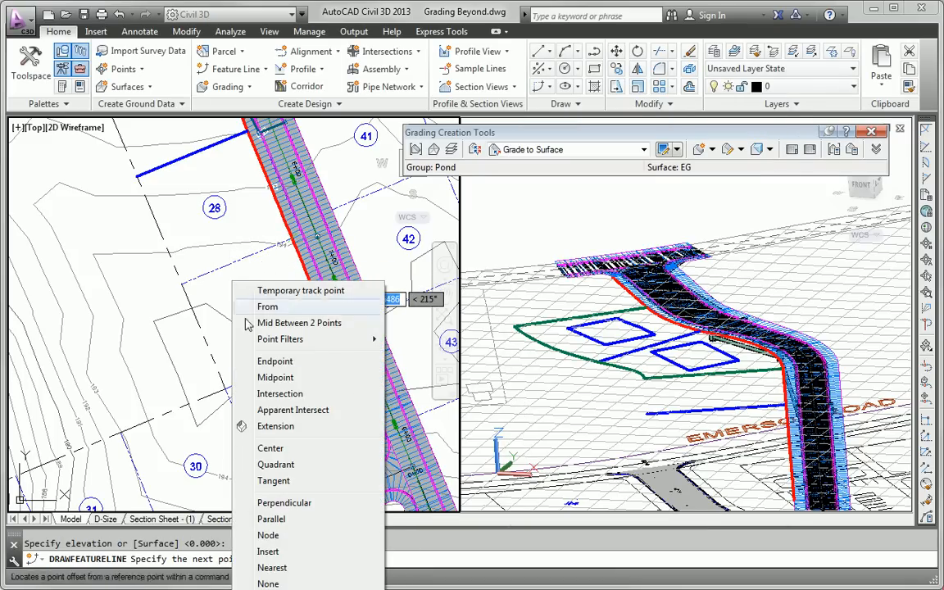
left_click(291, 362)
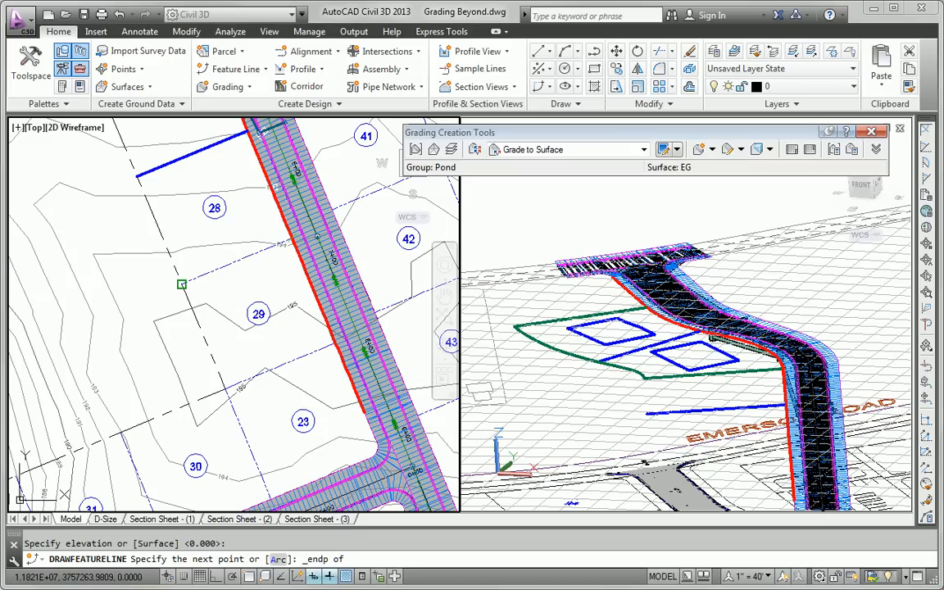
left_click(181, 285)
Take the rear endpoint's elevation from surface EG and finish the feature line between lots 28 and 29.
left_click(367, 559)
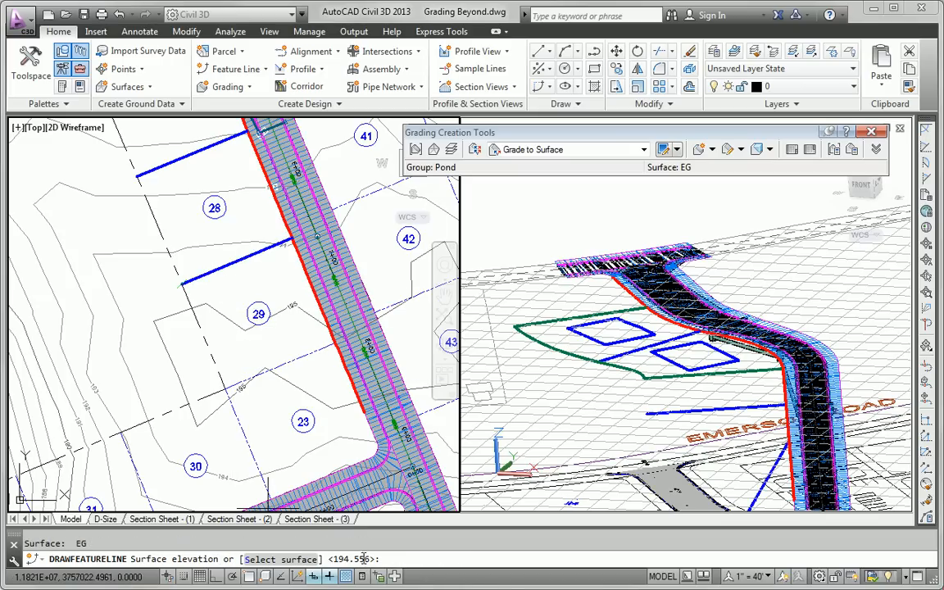
left_click_drag(91, 543, 67, 543)
key("Return")
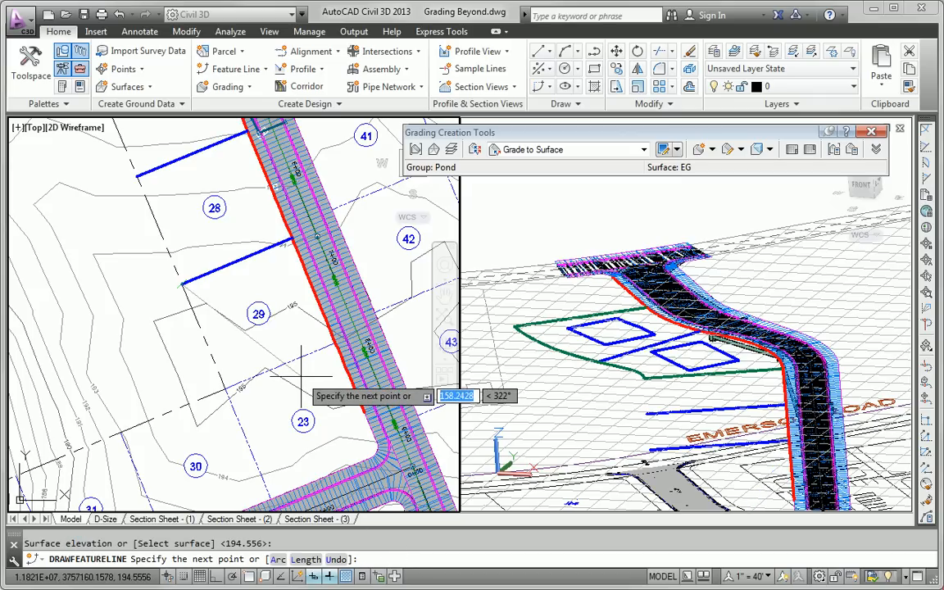
key("Return")
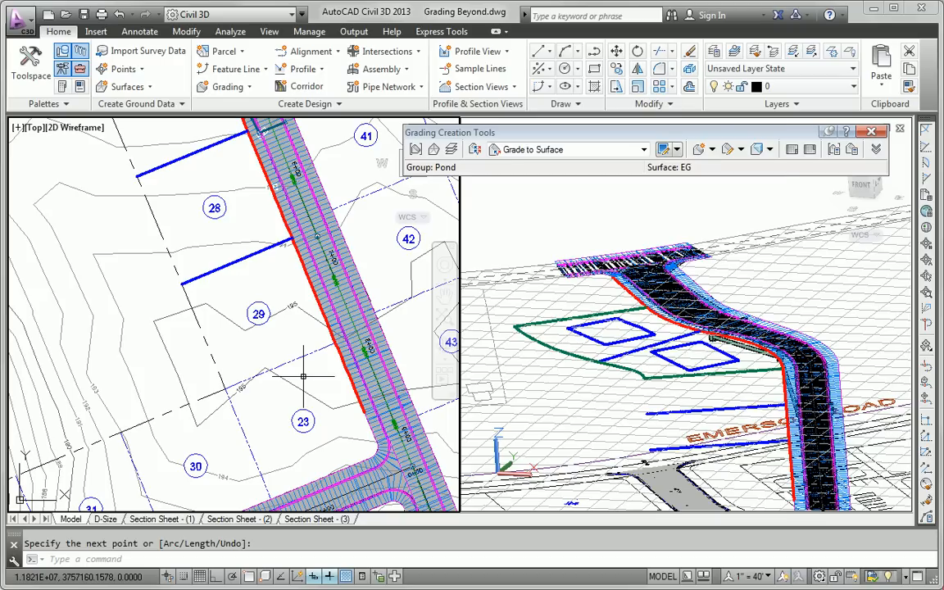
Draw a Lot Grading feature line between lots 29 and 23 from the roadside endpoint to the rear endpoint, with start elevation 0.000.
key("Return")
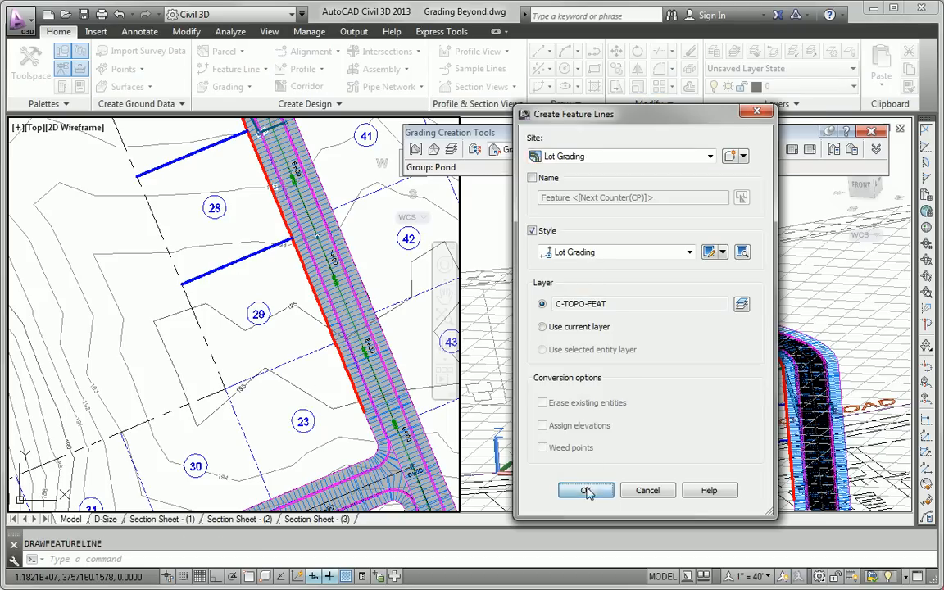
left_click(586, 490)
right_click(285, 303, "shift")
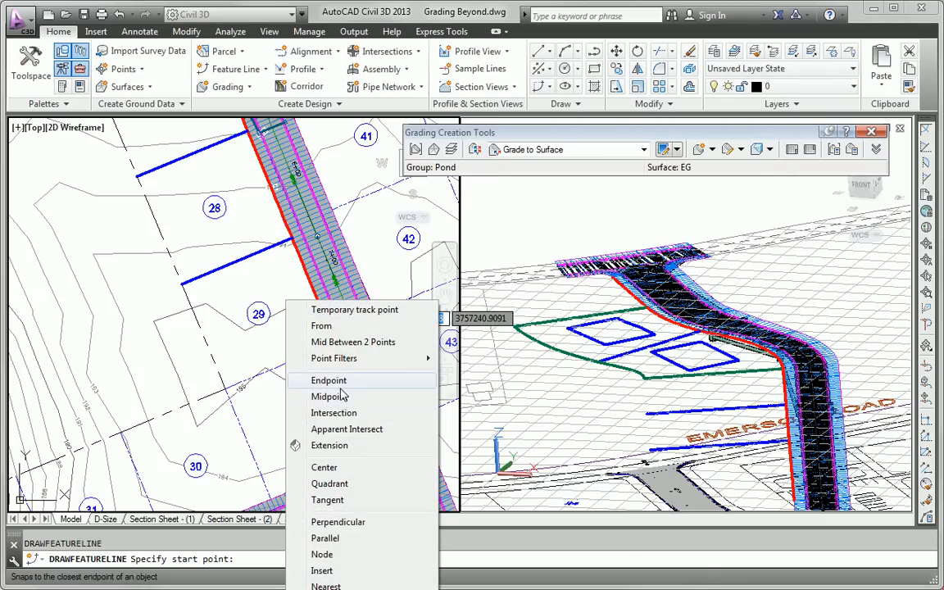
left_click(326, 380)
left_click(321, 351)
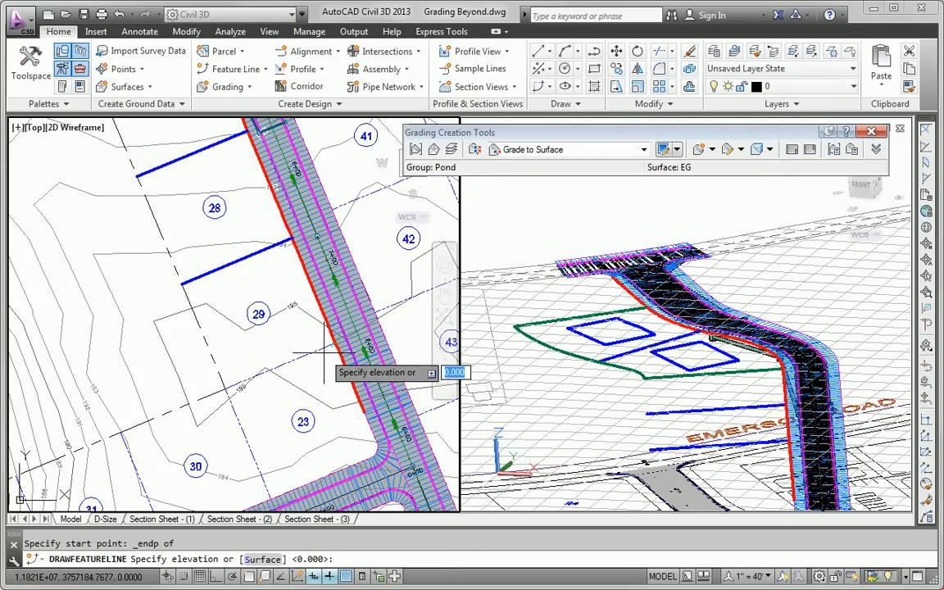
key("Return")
right_click(284, 332, "shift")
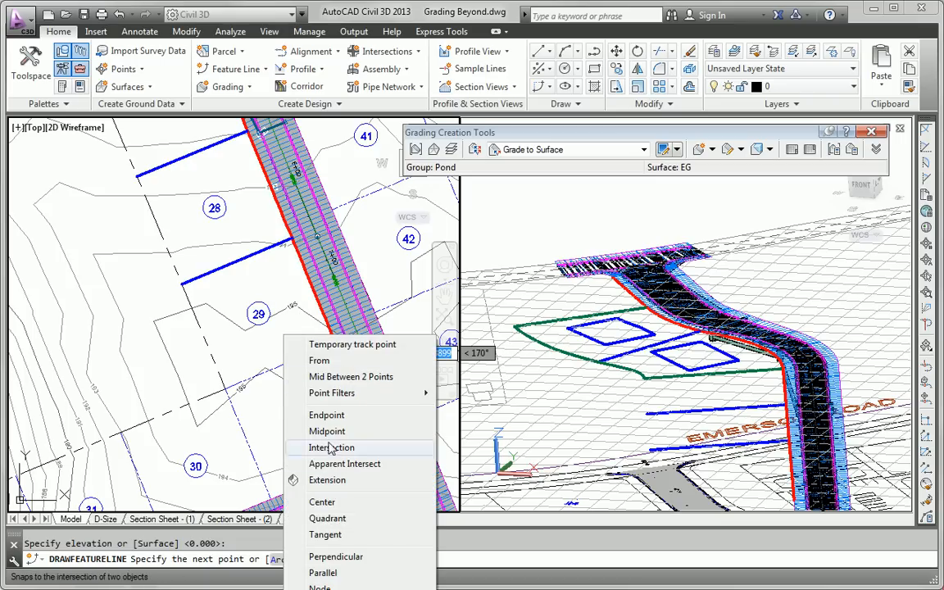
left_click(327, 414)
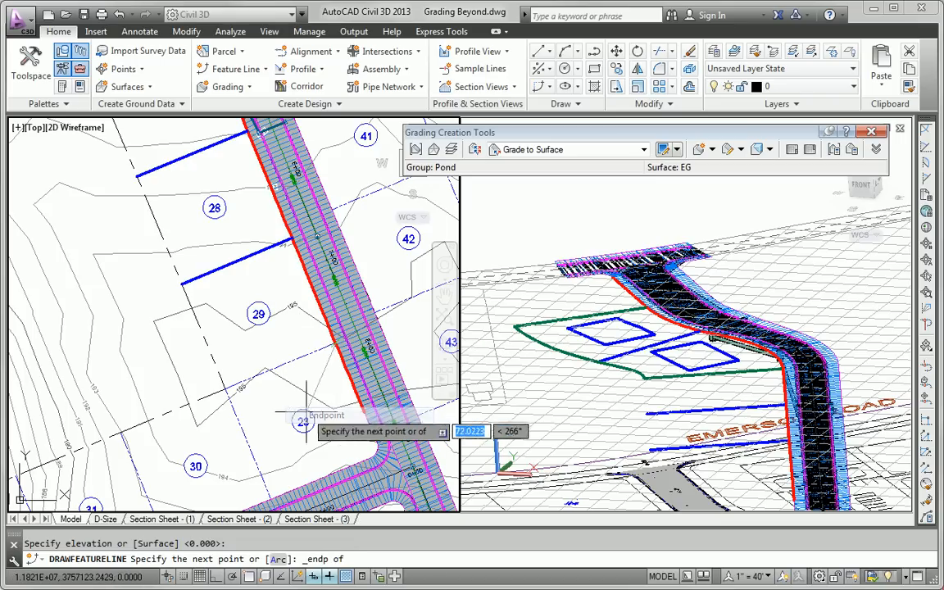
left_click(225, 389)
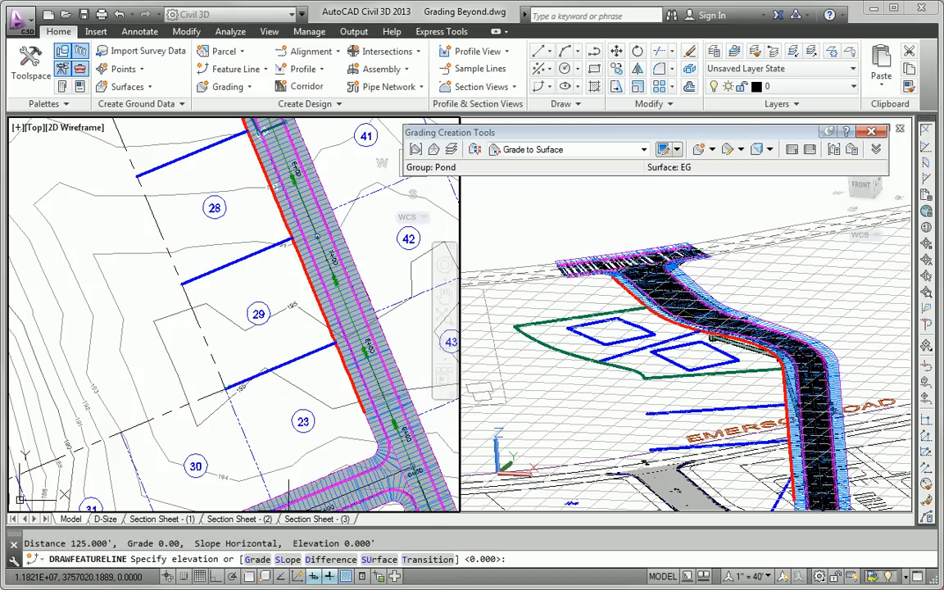
Take the rear endpoint's elevation from surface EG and finish the feature line between lots 29 and 23.
left_click(375, 559)
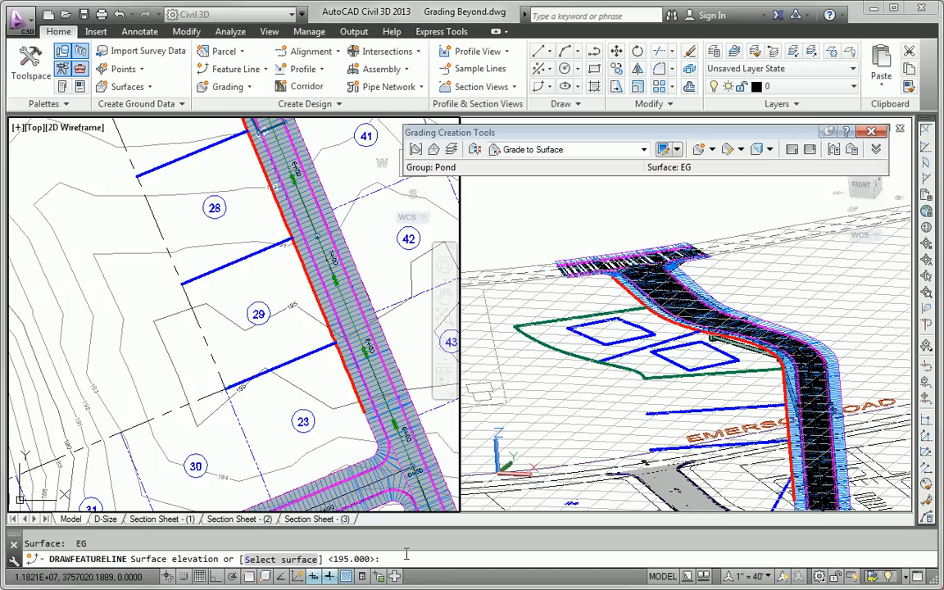
key("Return")
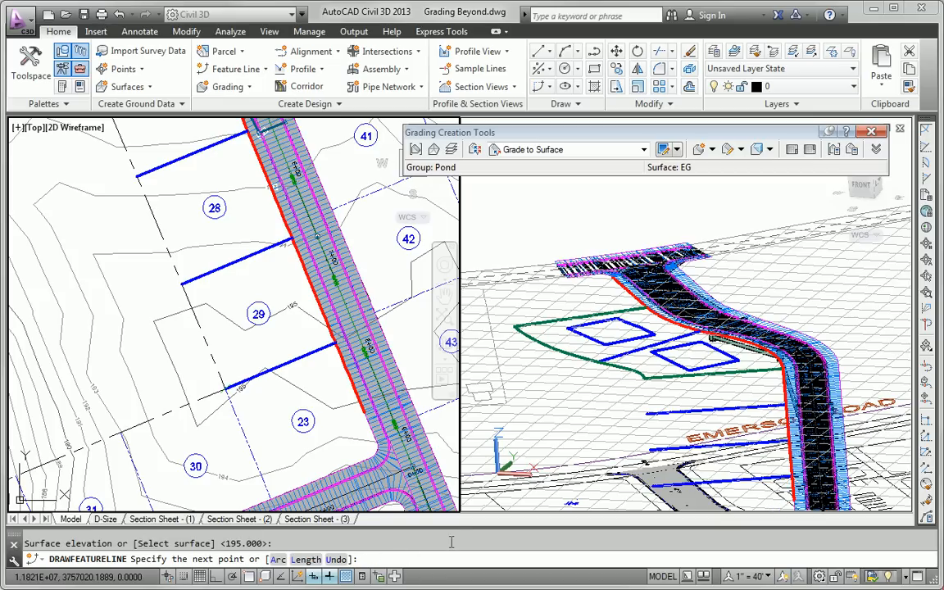
key("Return")
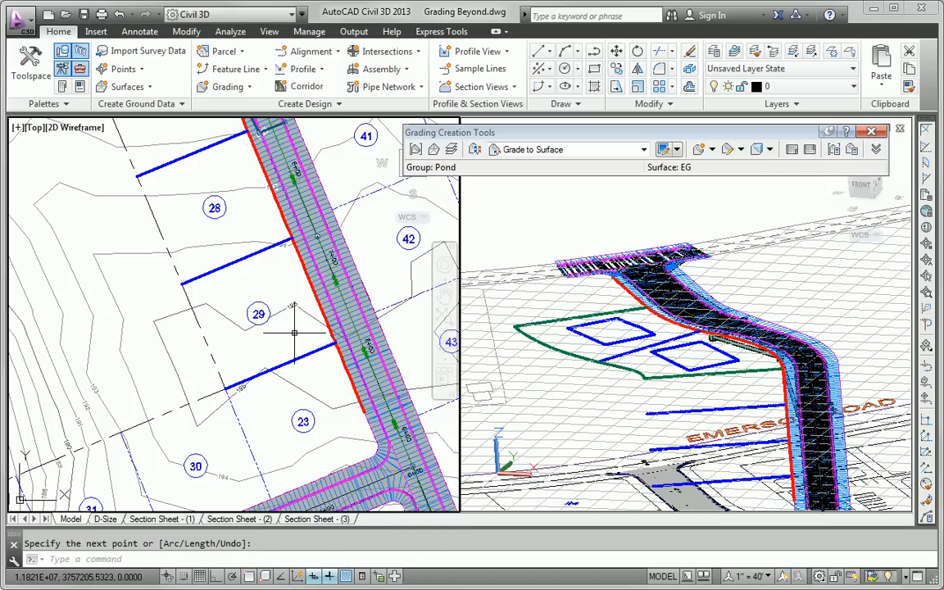
key("Escape")
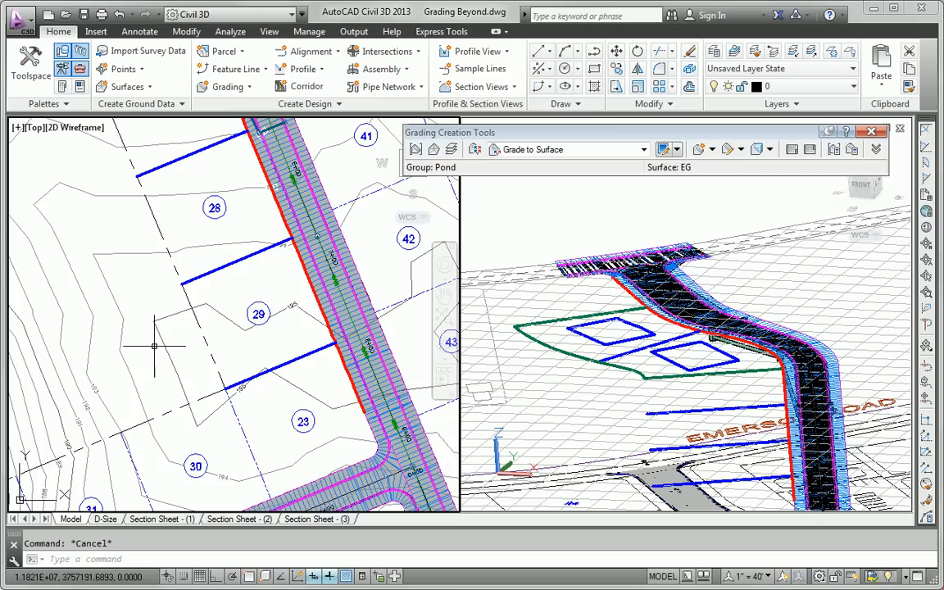
Start a Lot Grading feature line at the rear corner shared by lots 26 and 27, taking the start elevation from surface EG.
middle_click_drag(158, 350, 221, 369)
scroll(245, 377, "down", 1)
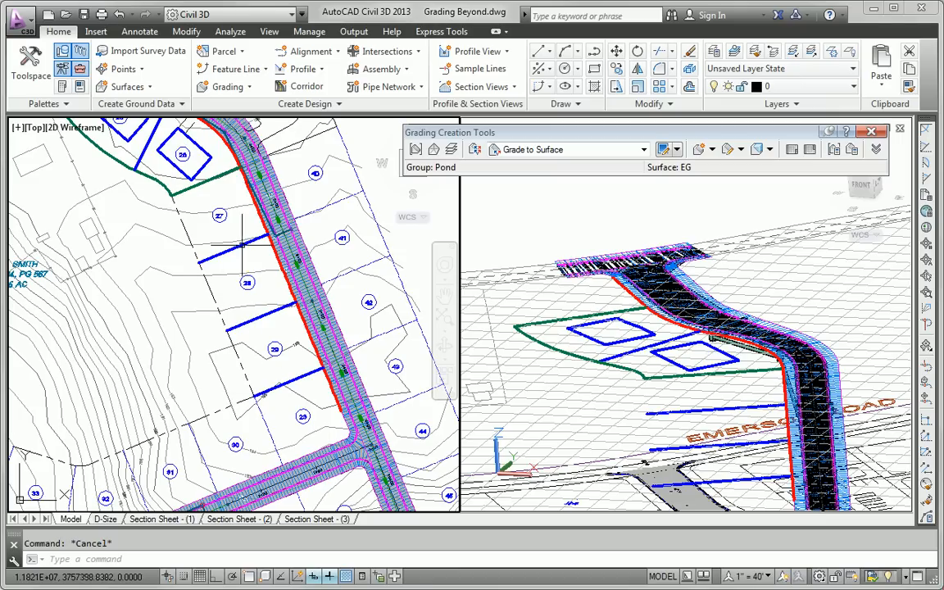
left_click(254, 71)
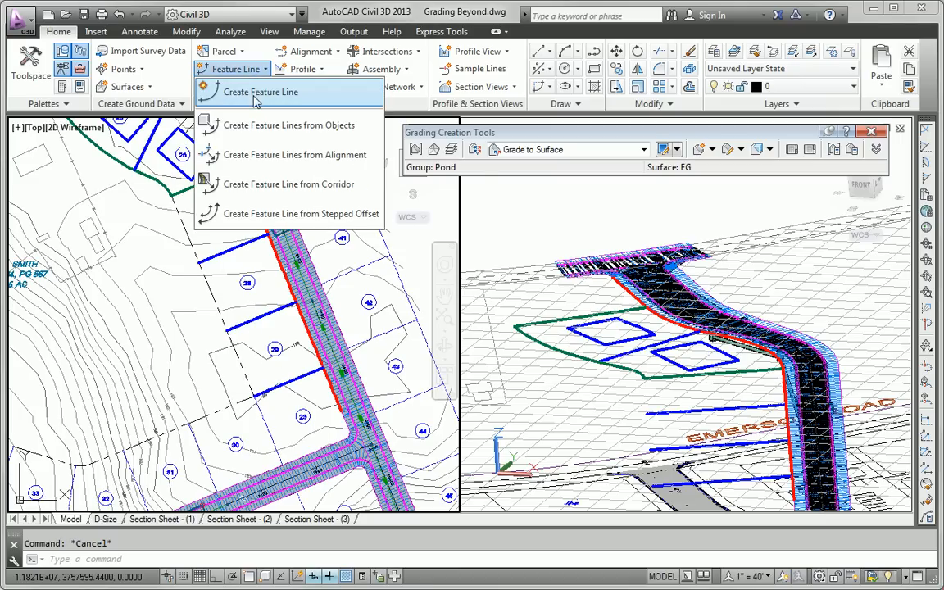
left_click(233, 92)
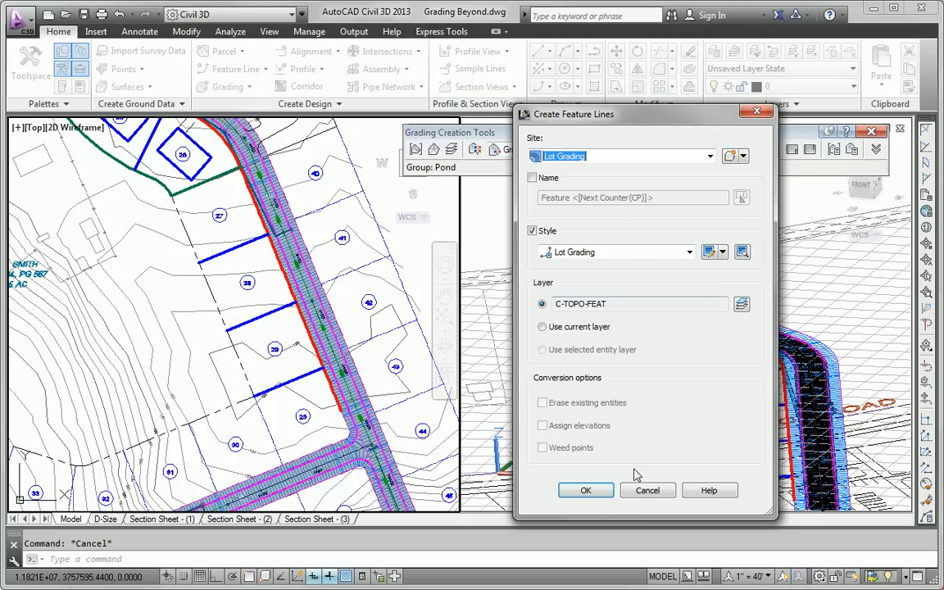
left_click(591, 491)
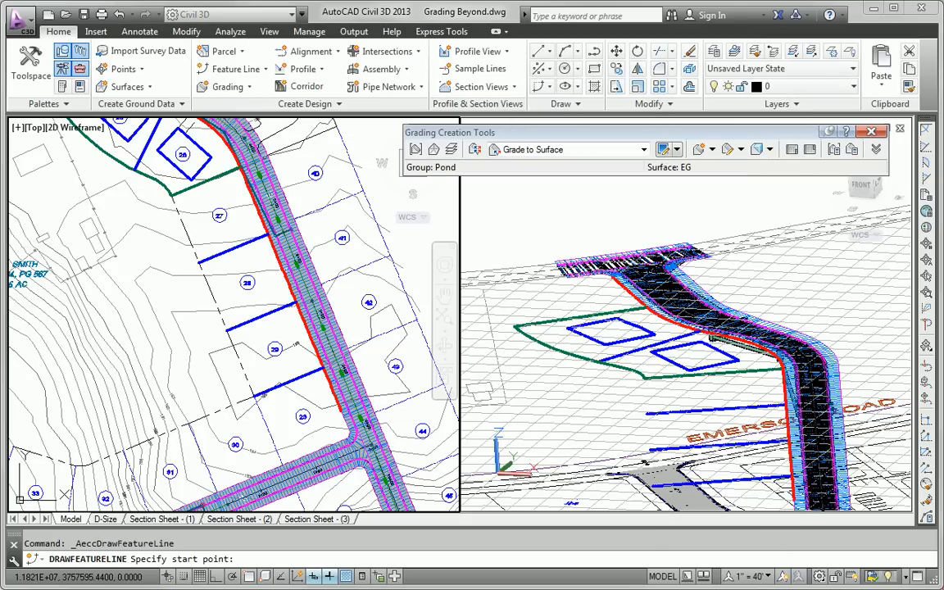
right_click(195, 247, "shift")
left_click(217, 335)
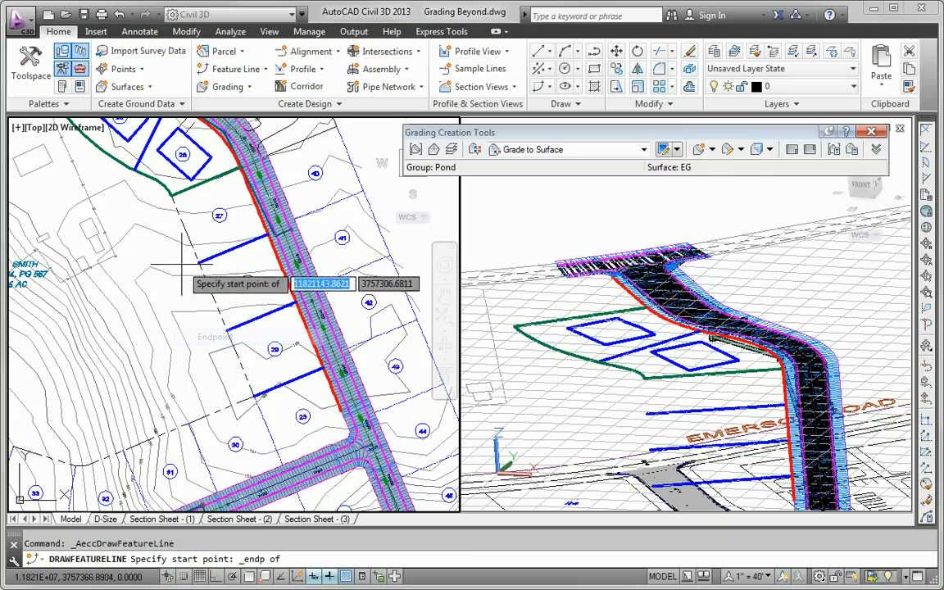
left_click(170, 196)
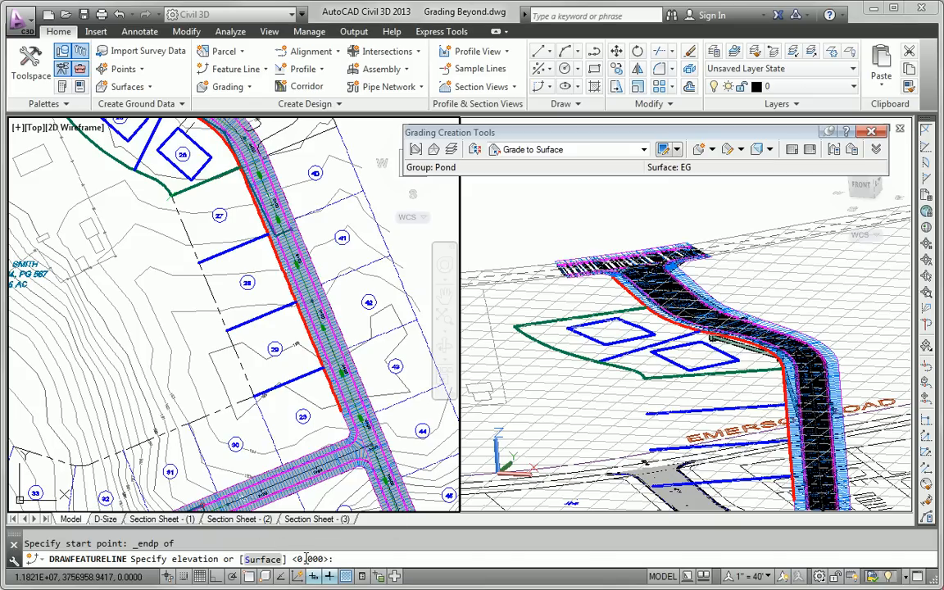
left_click(255, 561)
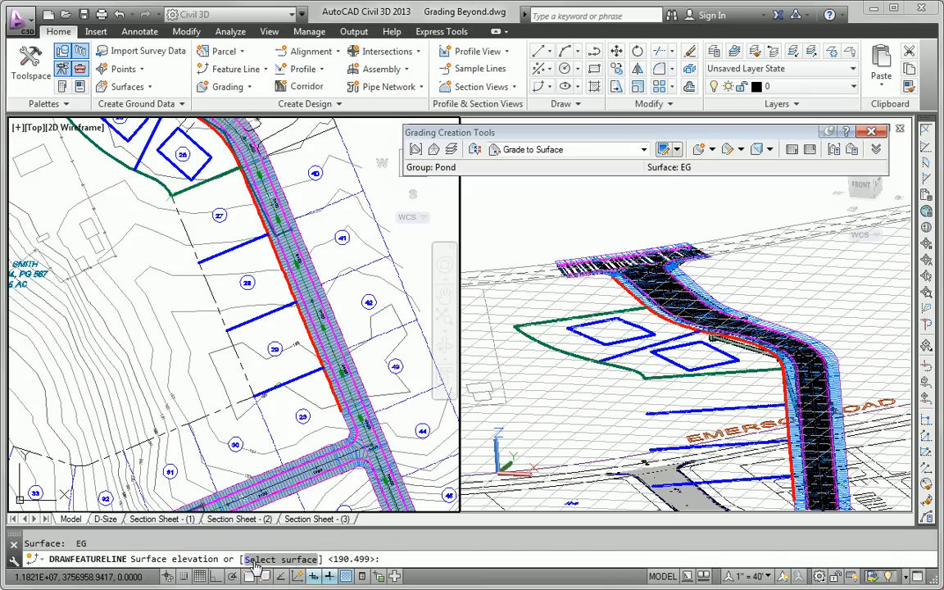
key("Return")
Run the feature line along the rear of lots 27 to 29 to the rear endpoint of the line between lots 29 and 23.
scroll(226, 282, "up", 6)
scroll(226, 266, "down", 8)
scroll(282, 336, "up", 2)
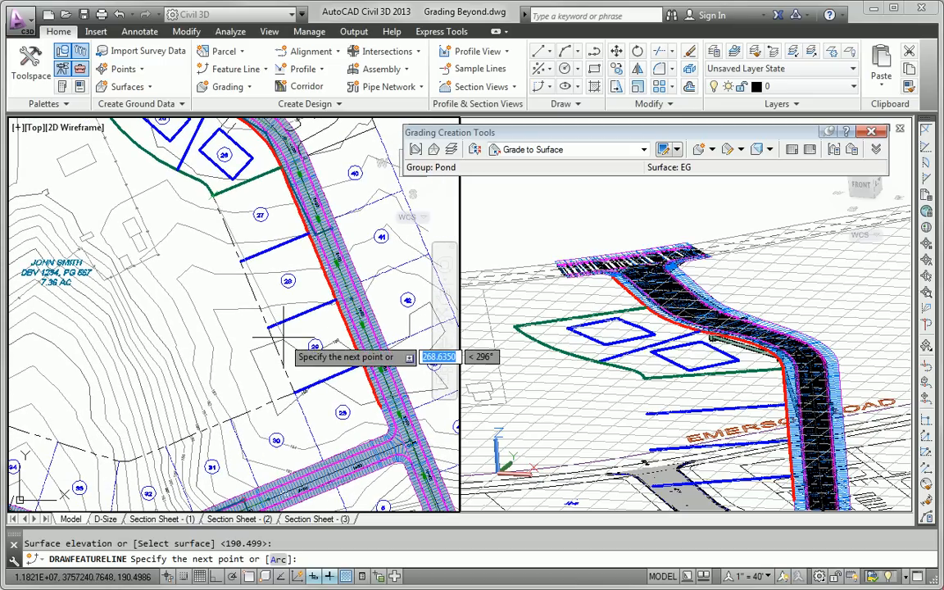
right_click(283, 337, "shift")
left_click(317, 416)
scroll(296, 400, "up", 3)
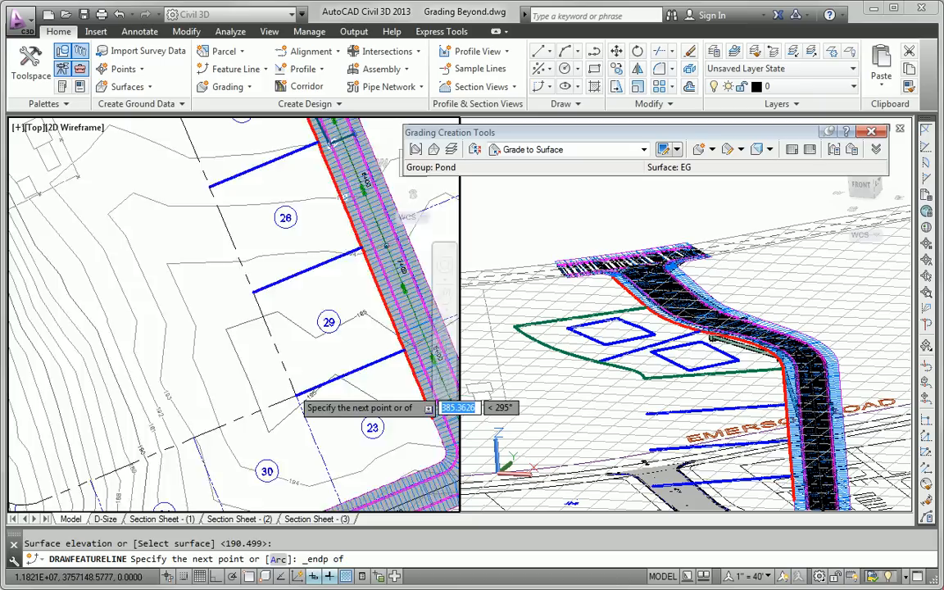
scroll(297, 400, "up", 2)
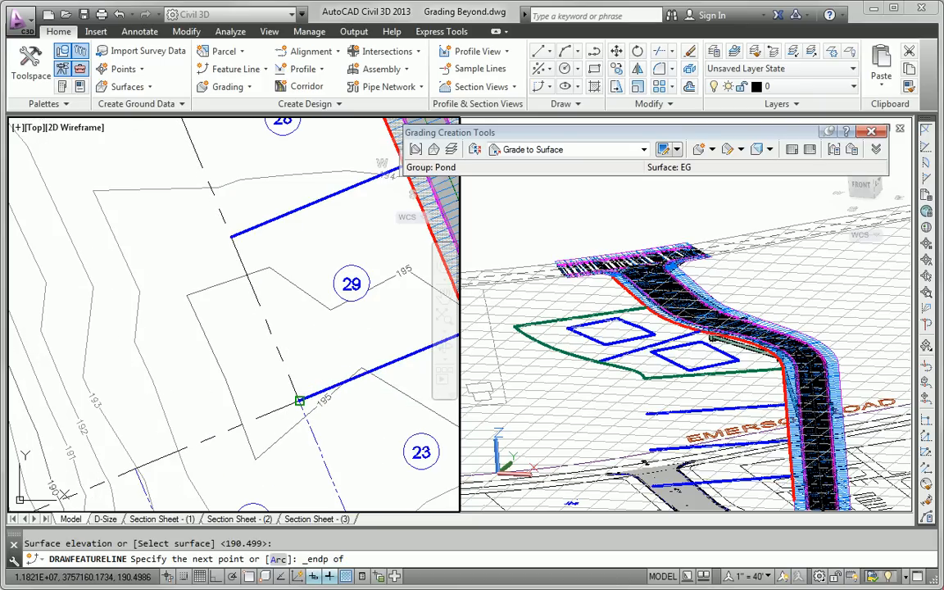
left_click(300, 400)
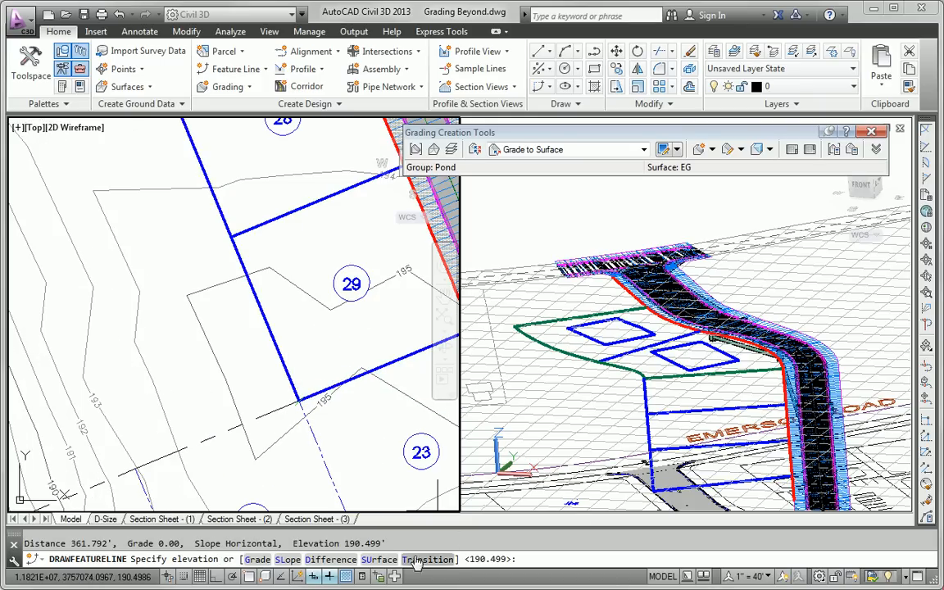
Take the end elevation of the rear lot line from surface EG and finish the feature line.
left_click(378, 559)
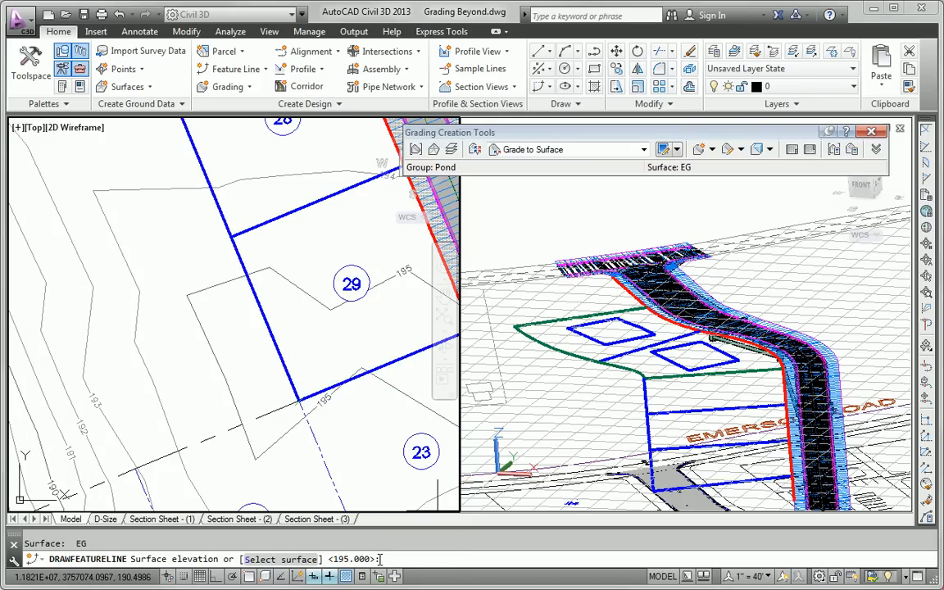
left_click(281, 559)
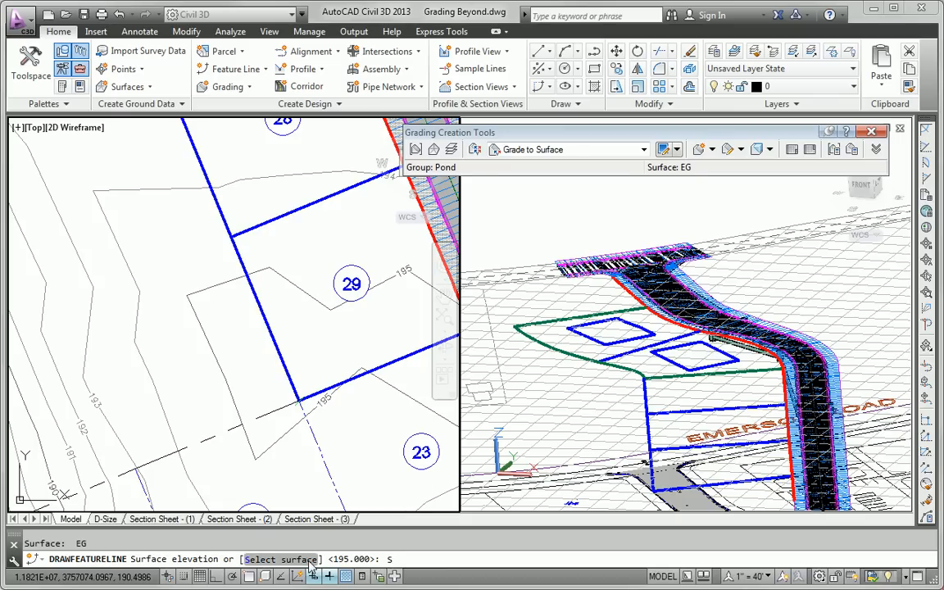
left_click(520, 298)
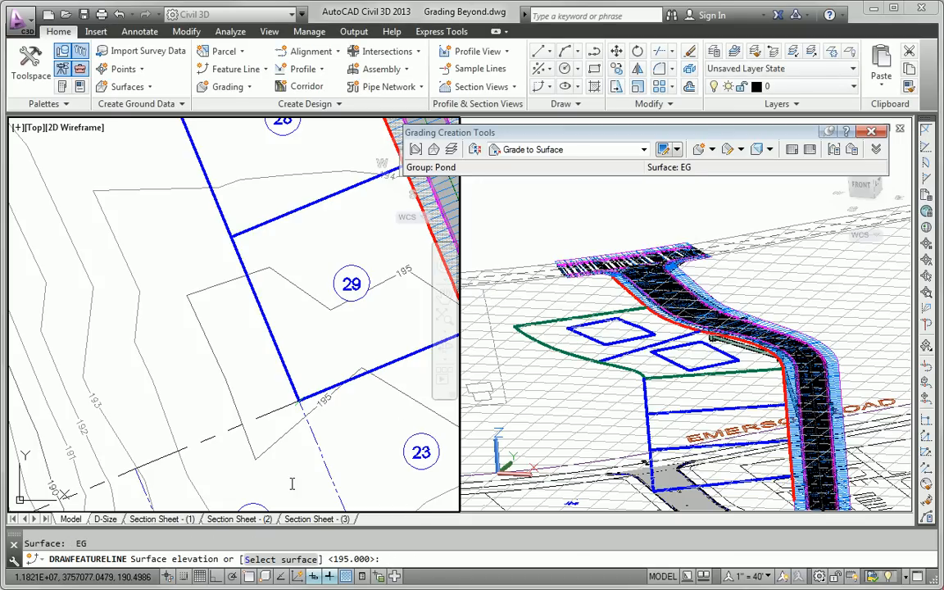
key("Return")
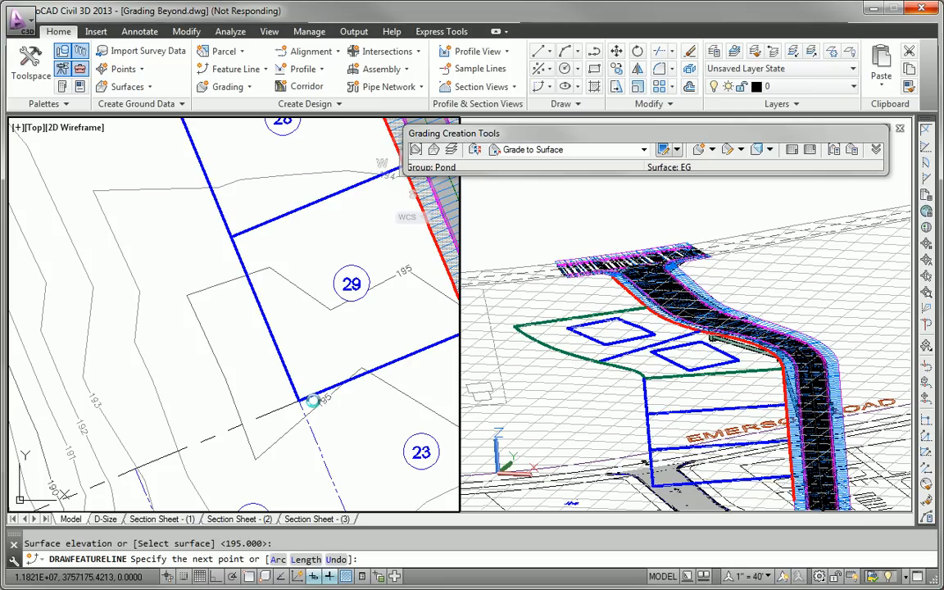
key("Escape")
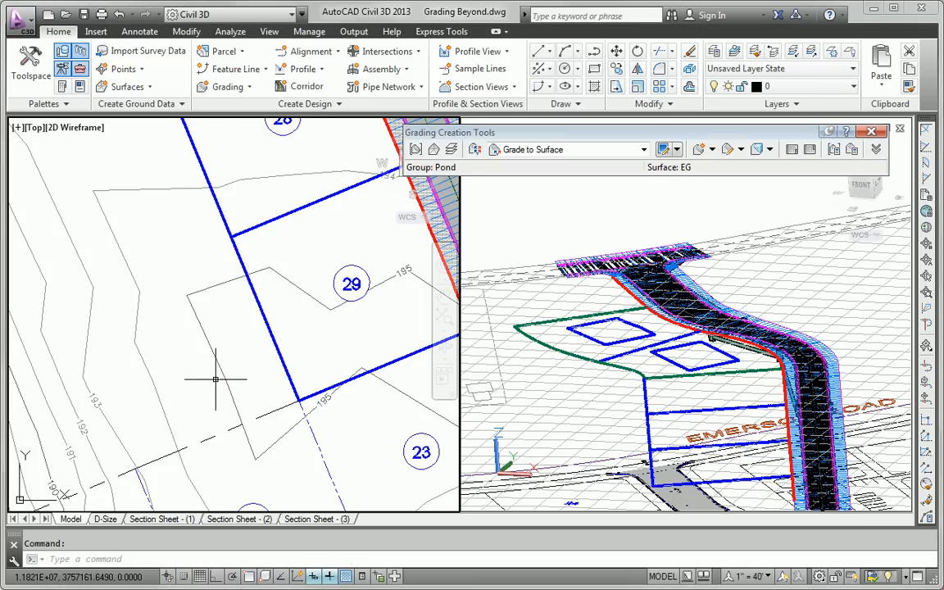
Set the rear feature line's elevations from surface EG with intermediate grade break points inserted.
scroll(220, 386, "down", 4)
middle_click_drag(227, 336, 238, 343)
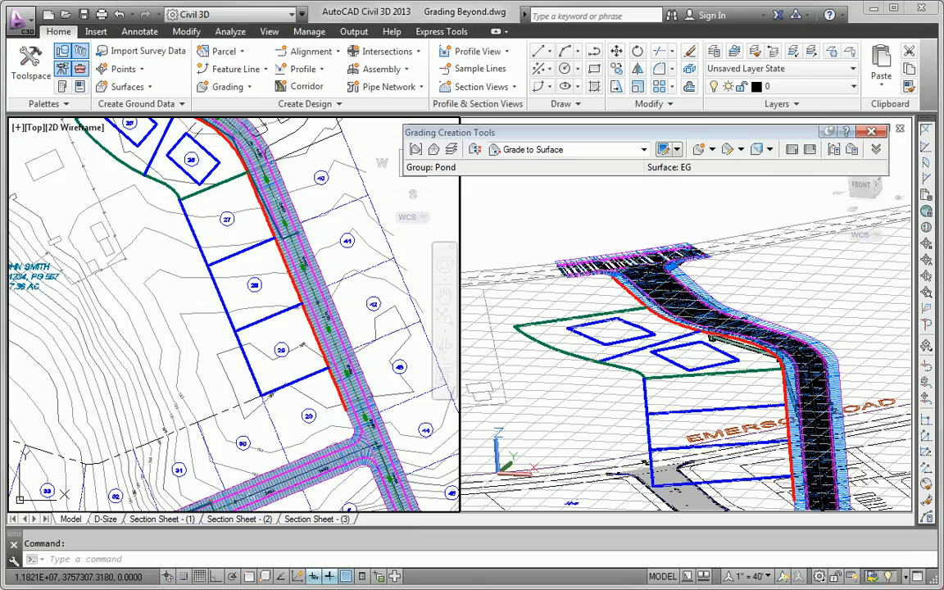
left_click(230, 320)
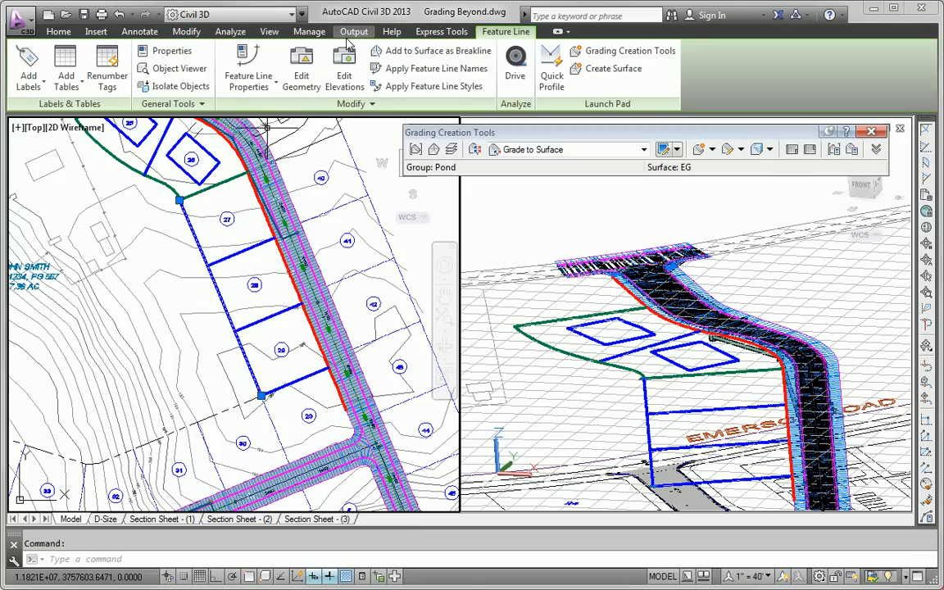
left_click(342, 73)
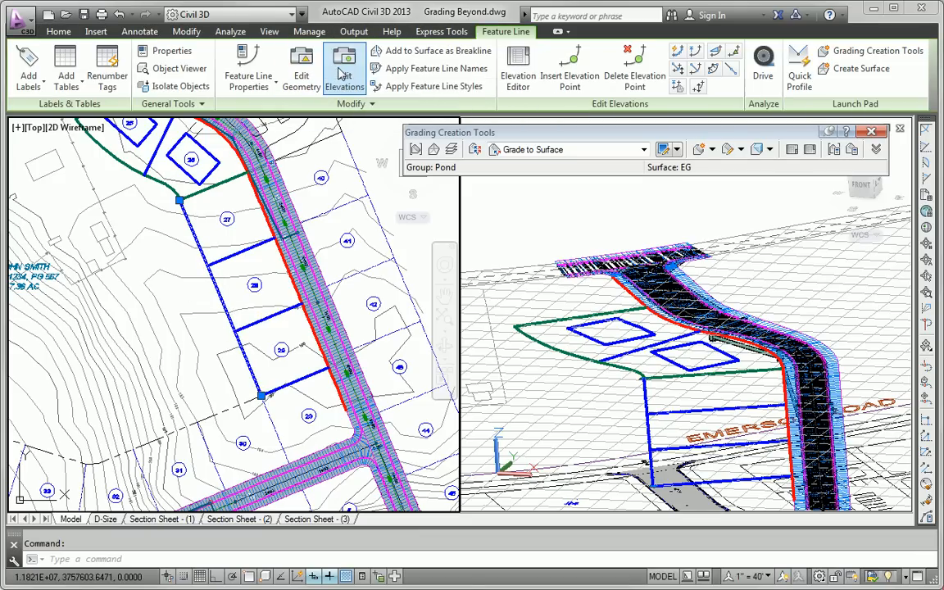
left_click(679, 87)
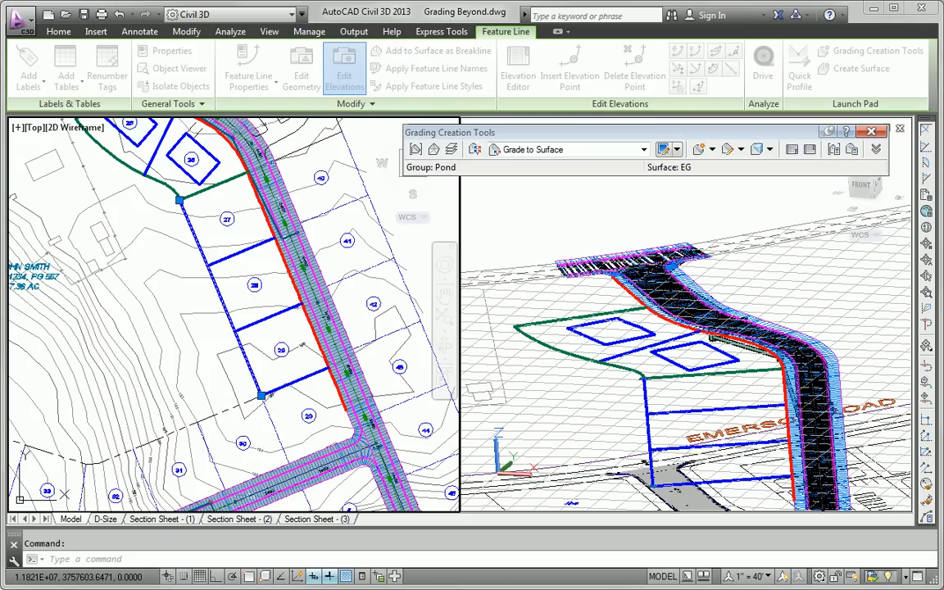
left_click_drag(438, 301, 479, 219)
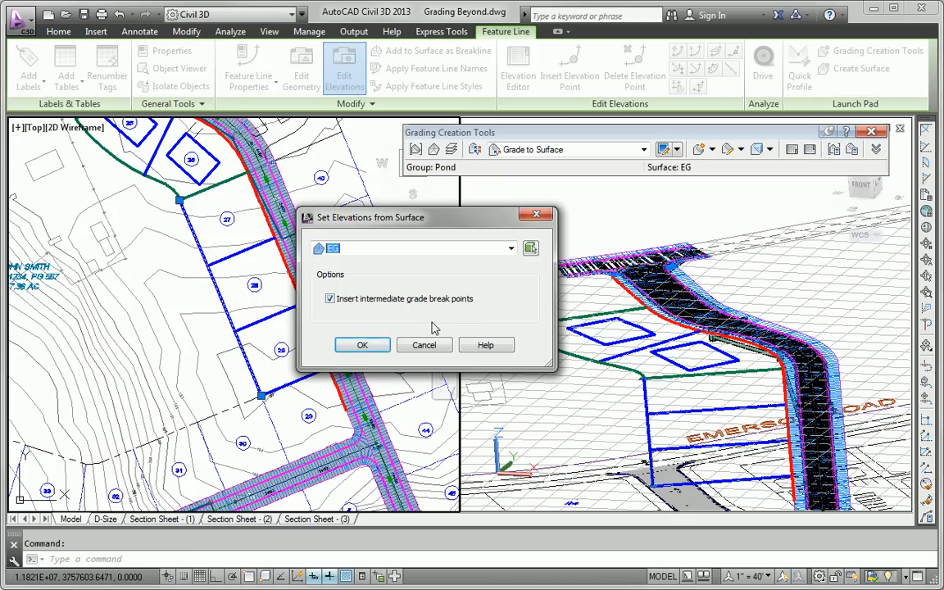
left_click(366, 345)
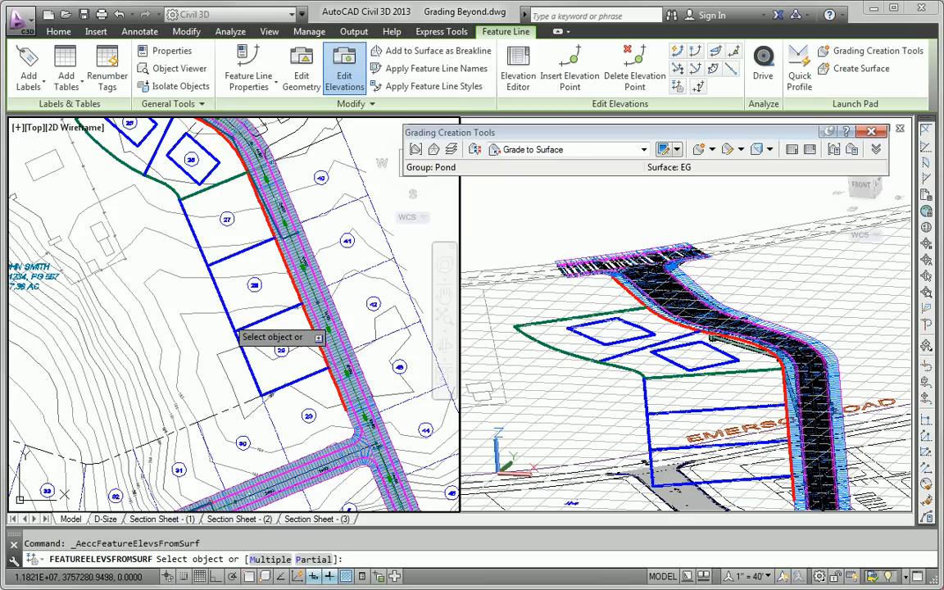
left_click(236, 332)
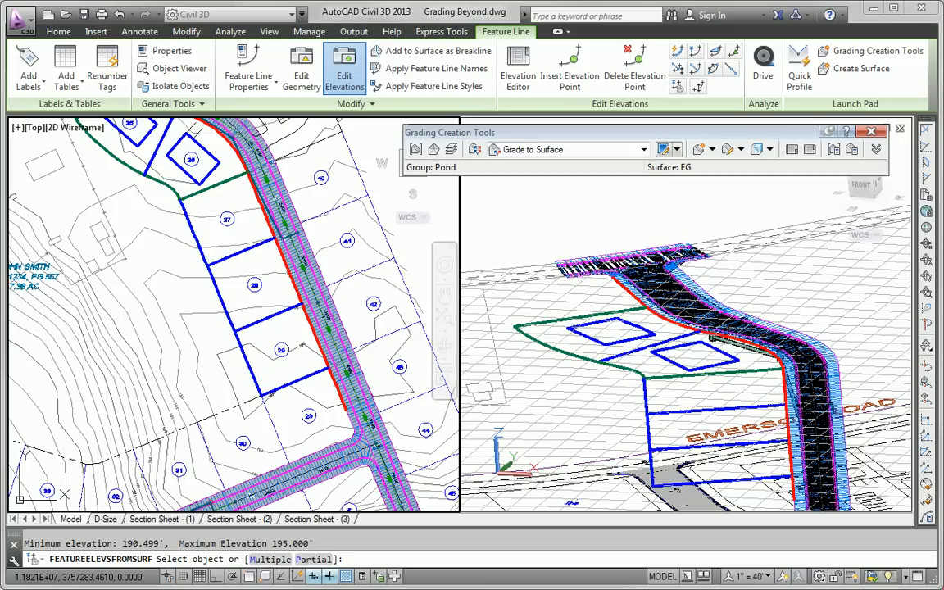
key("Return")
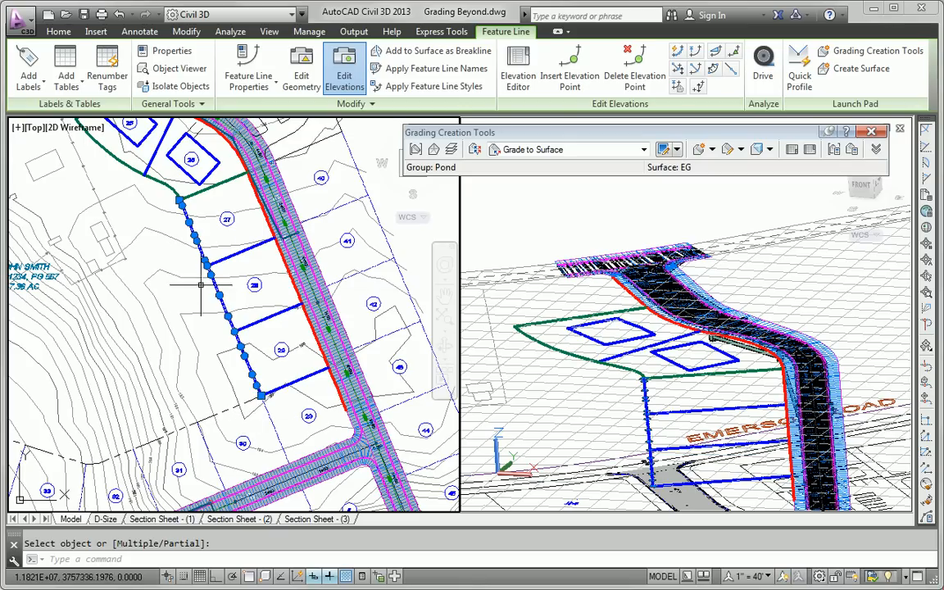
key("Escape")
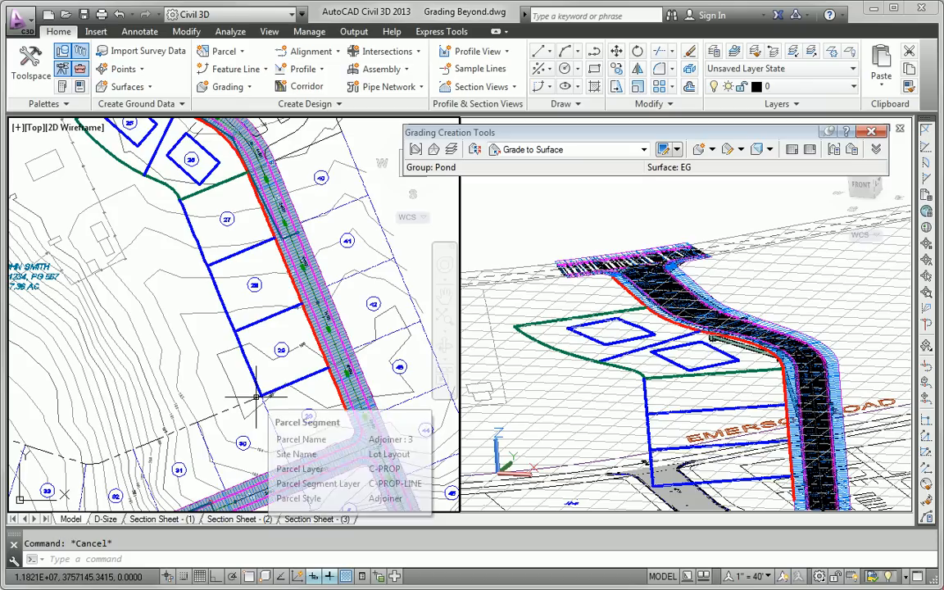
Copy the rectangular building pad feature line from lot 26 into lot 27.
middle_click_drag(202, 279, 210, 297)
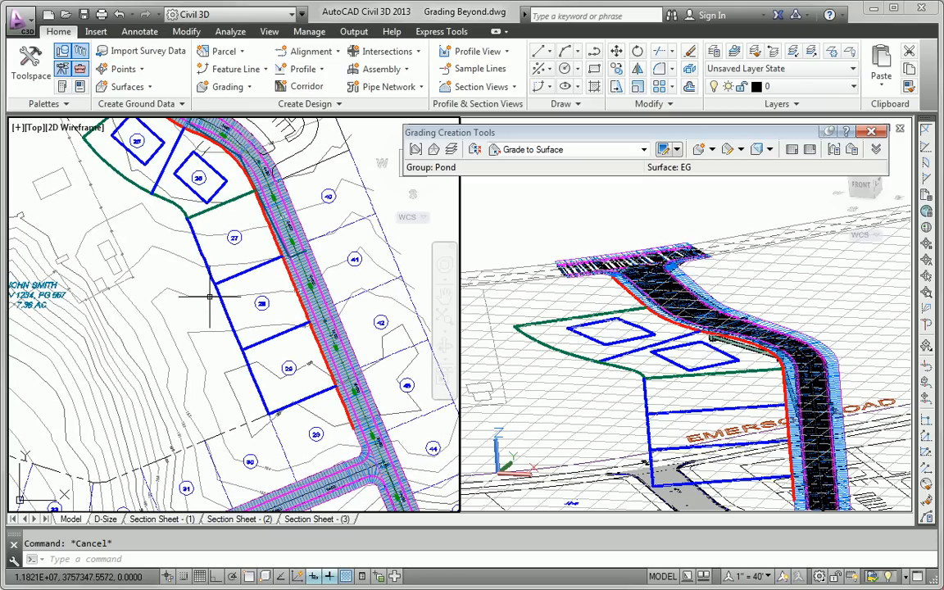
mouse_move(209, 297)
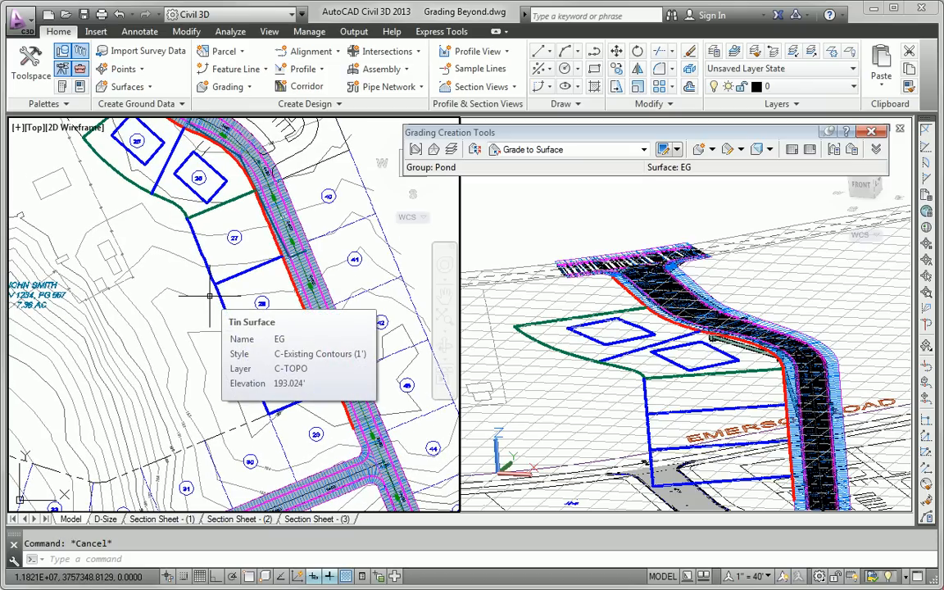
type("co")
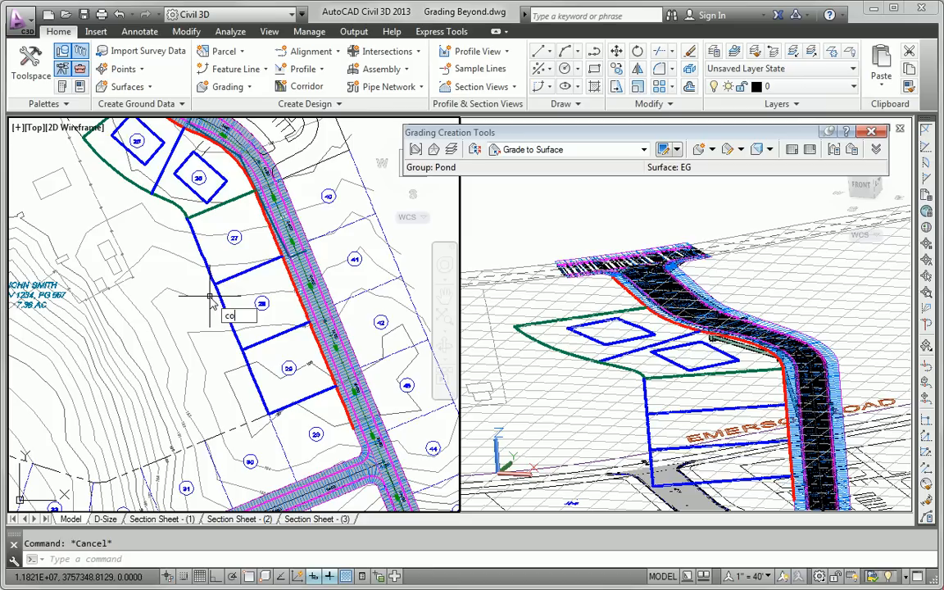
key("Return")
left_click(212, 172)
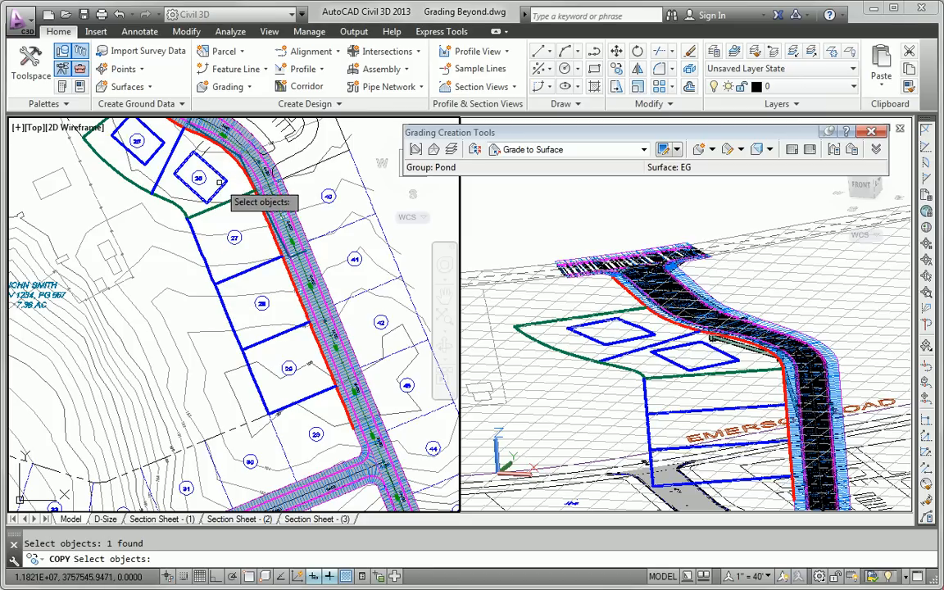
key("Return")
left_click(211, 174)
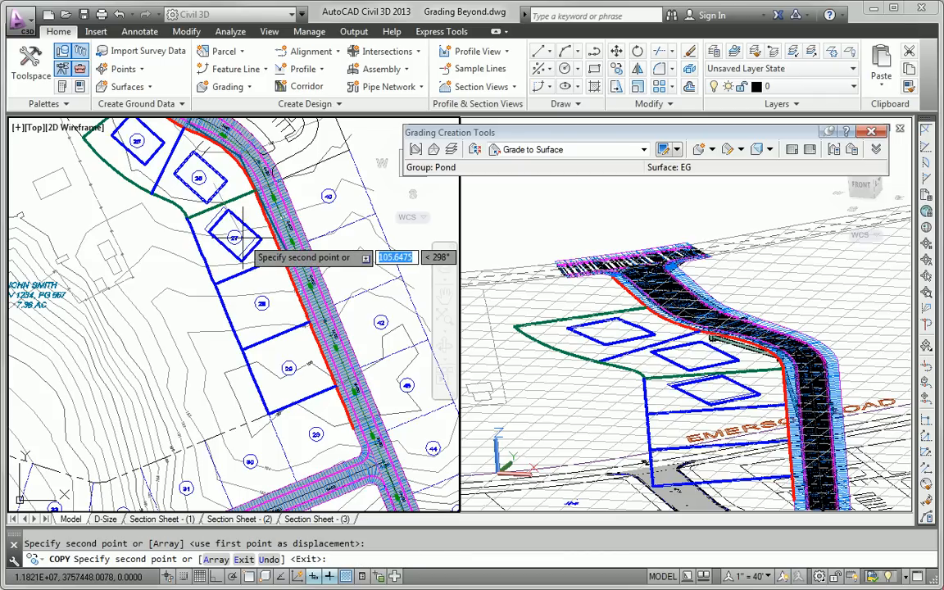
left_click(247, 232)
key("Escape")
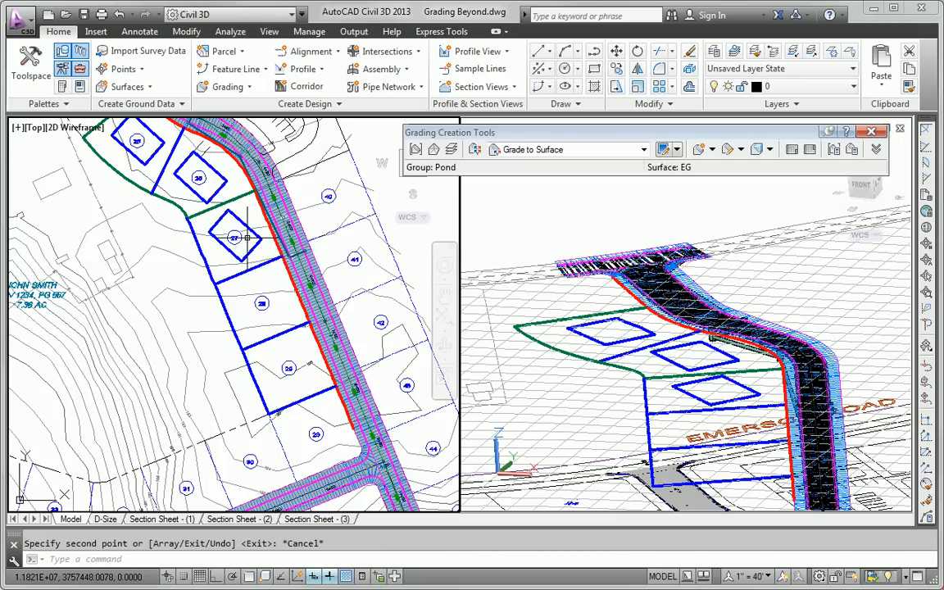
Rotate the copied pad about the centre of lot 27 so its sides align with the lot lines.
type("ro")
key("Return")
left_click(251, 237)
key("Return")
left_click(233, 236)
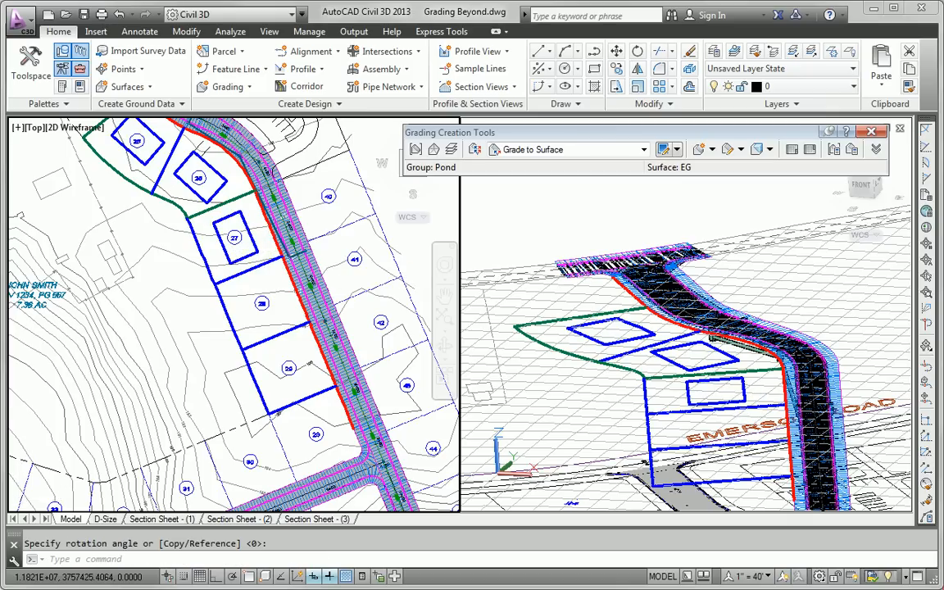
Copy the building pad from the centre of lot 27 to the centres of lots 28 and 29.
scroll(251, 253, "up", 2)
type("co")
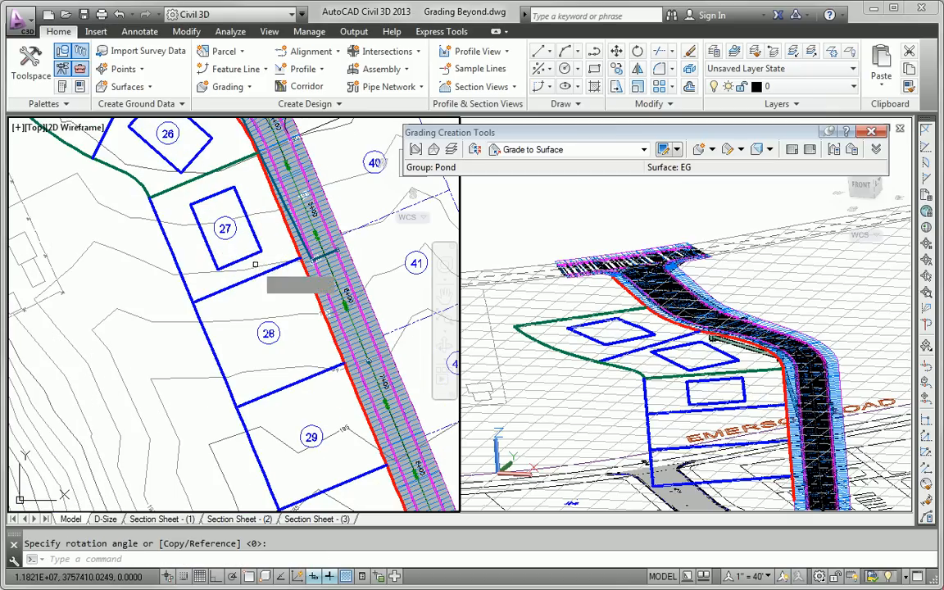
key("Return")
left_click(263, 248)
key("Return")
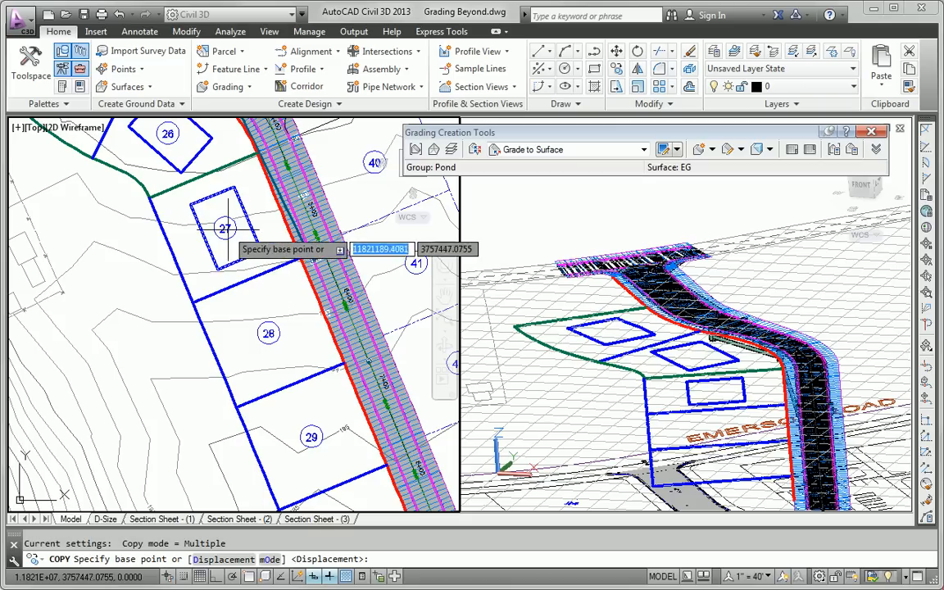
left_click(227, 230)
left_click(268, 332)
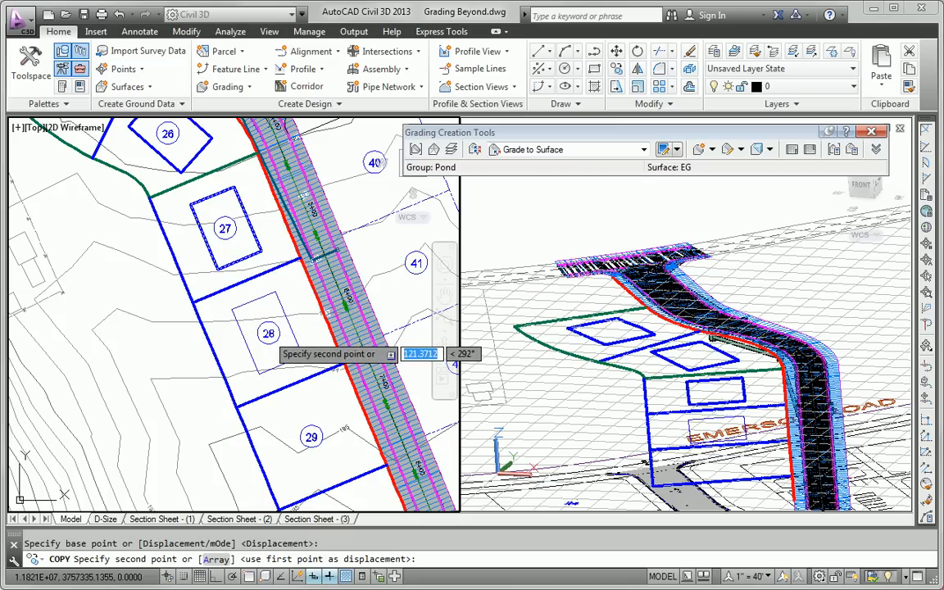
middle_click_drag(305, 417, 215, 277)
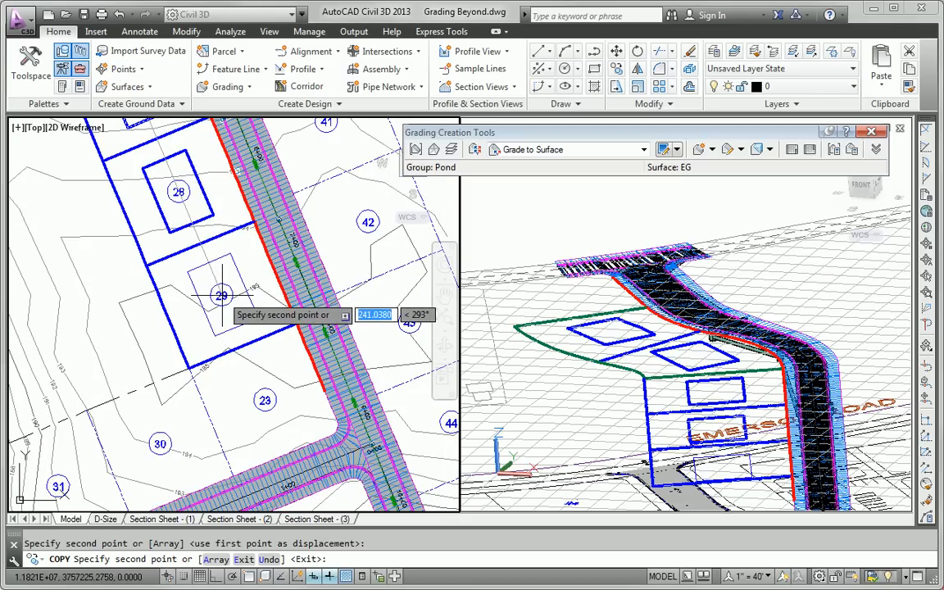
left_click(220, 295)
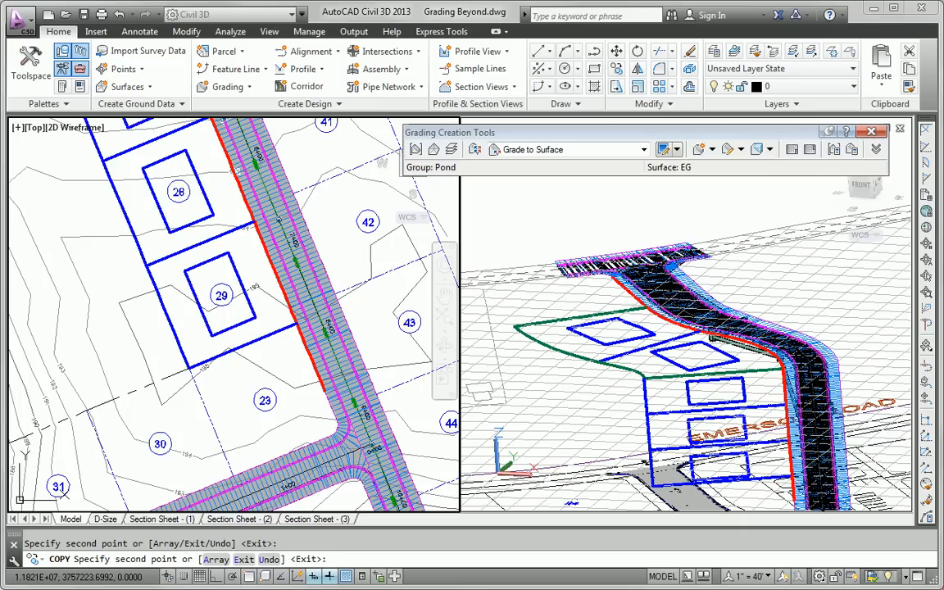
key("Escape")
Check the corner elevations around lot 27 with Quick Elevation Edit to find the controlling high point.
middle_click_drag(221, 294, 283, 385)
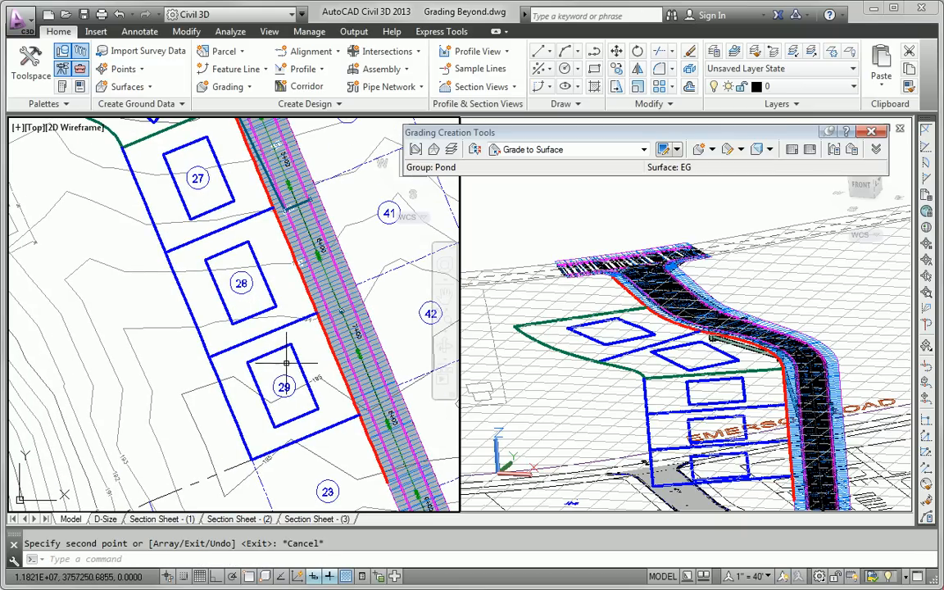
middle_click_drag(241, 329, 237, 358)
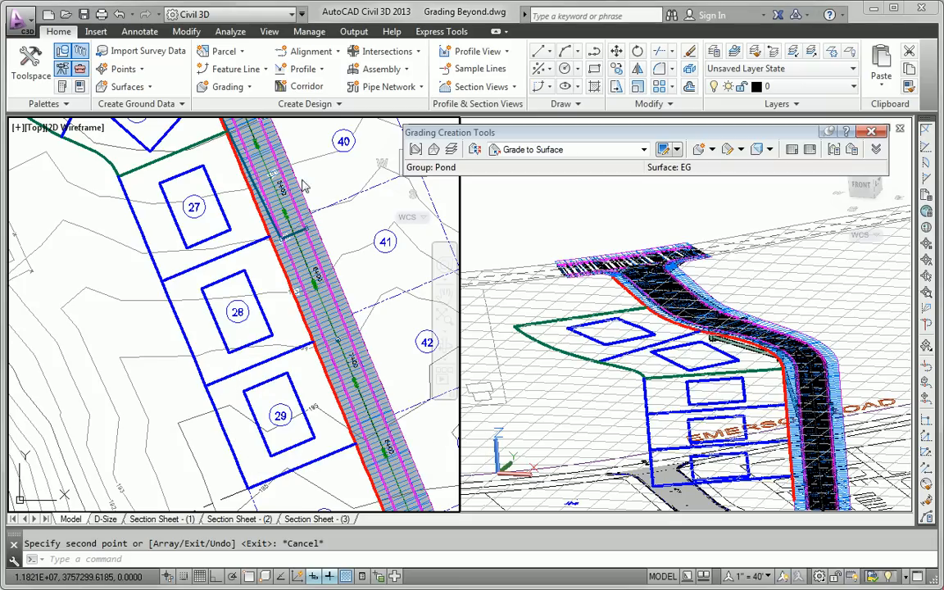
middle_click_drag(222, 171, 203, 193)
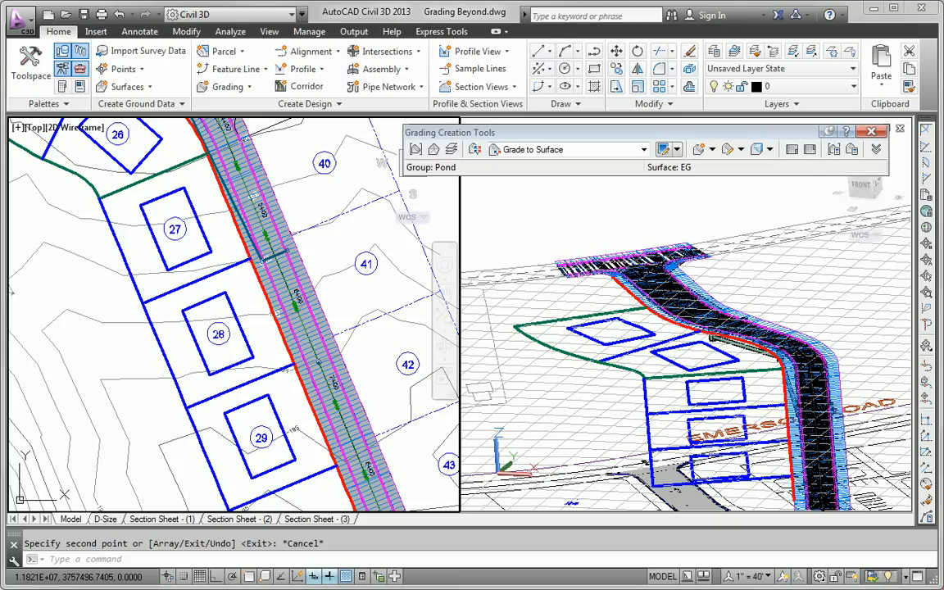
left_click(148, 177)
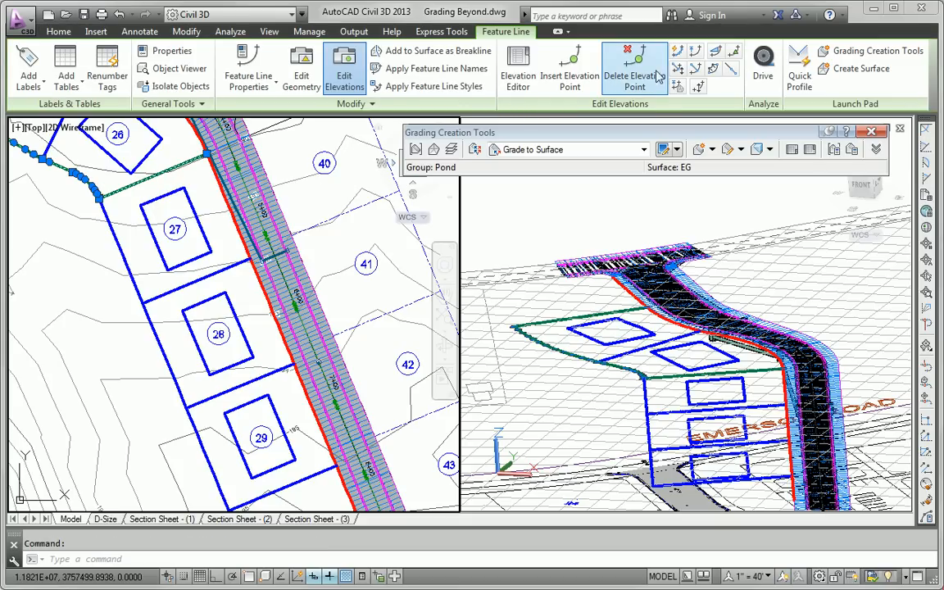
left_click(677, 50)
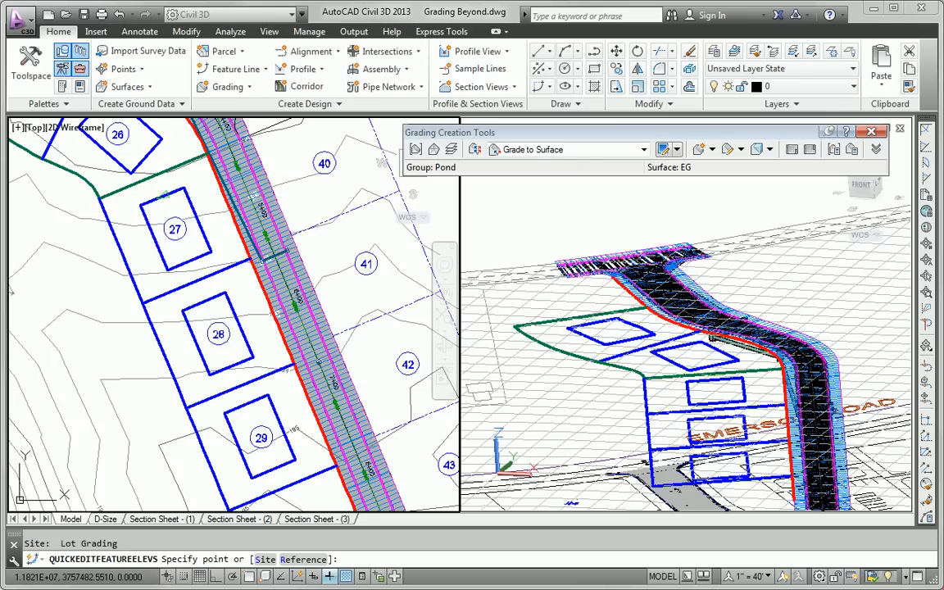
key("Escape")
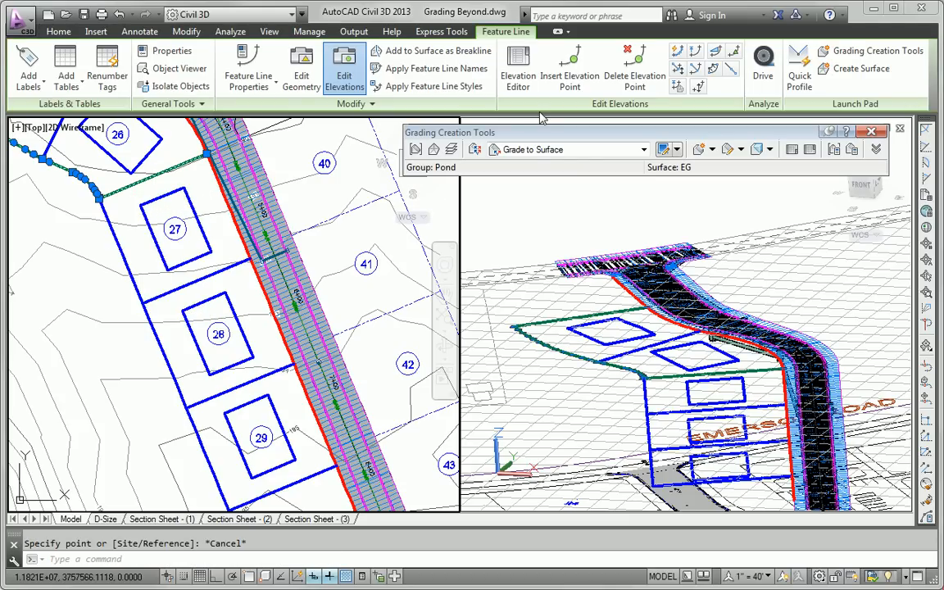
key("Escape")
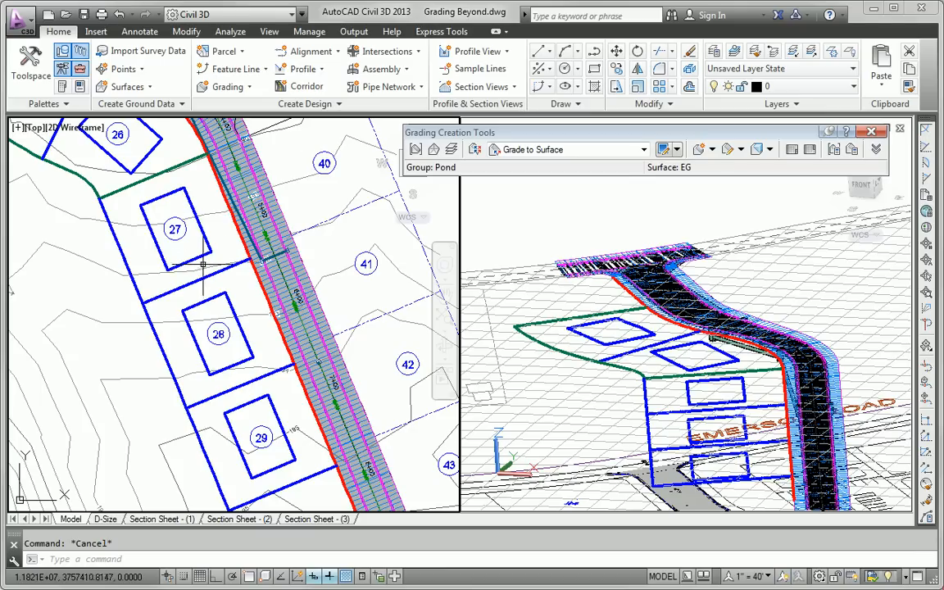
Try to set the lot 27 pad by reference at a 2% grade from the rear lot corner shared with lot 28.
left_click(154, 238)
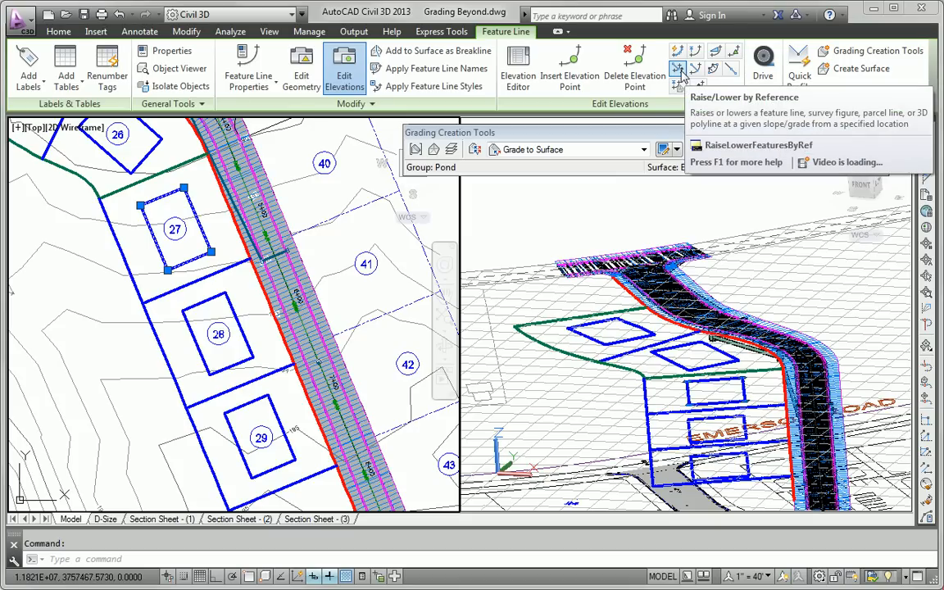
left_click(678, 69)
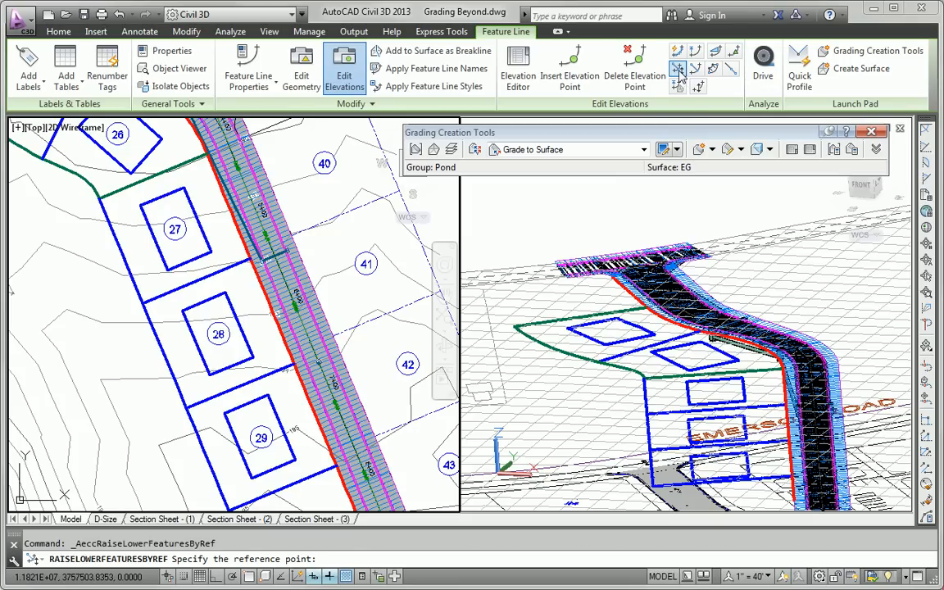
right_click(137, 304, "shift")
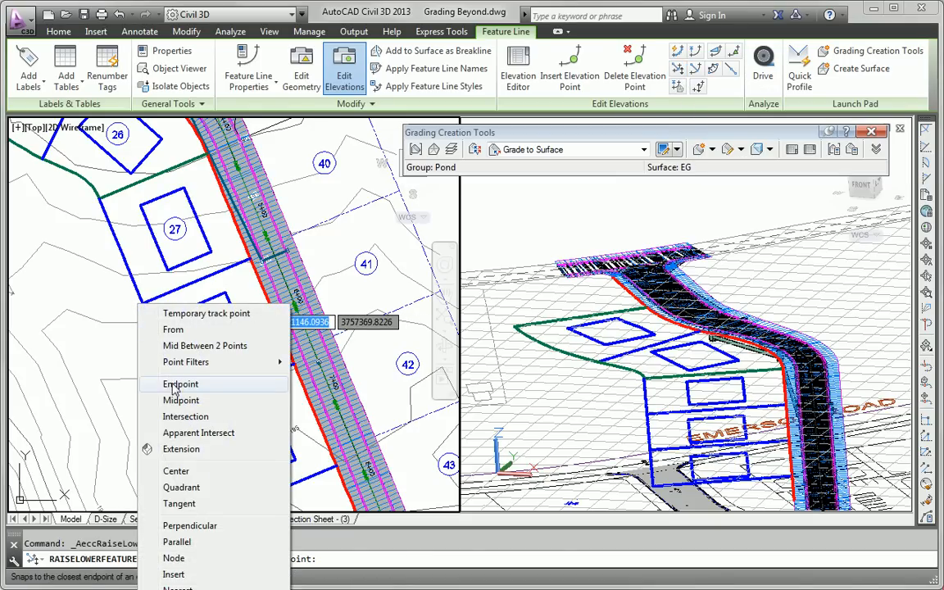
left_click(189, 383)
left_click(164, 271)
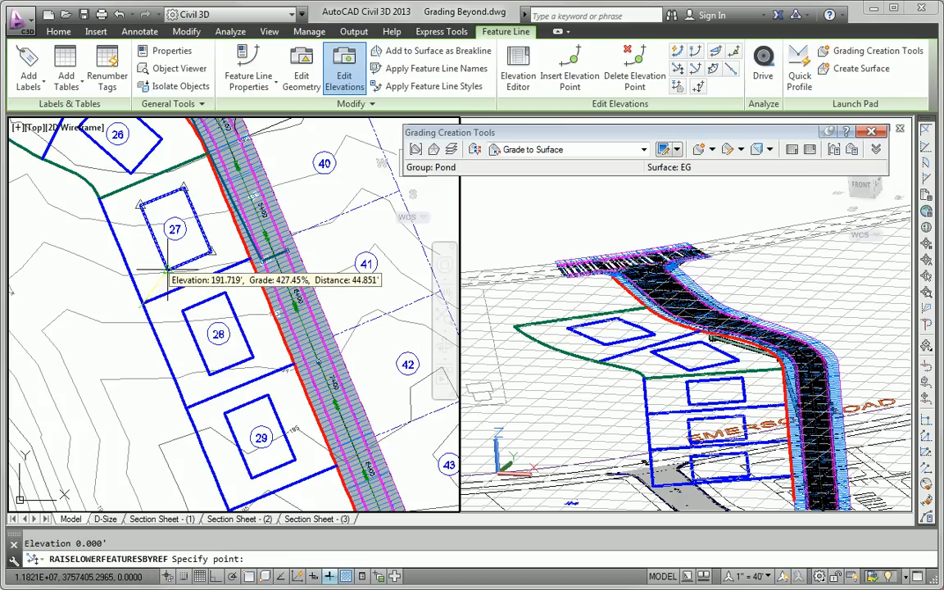
left_click(166, 272)
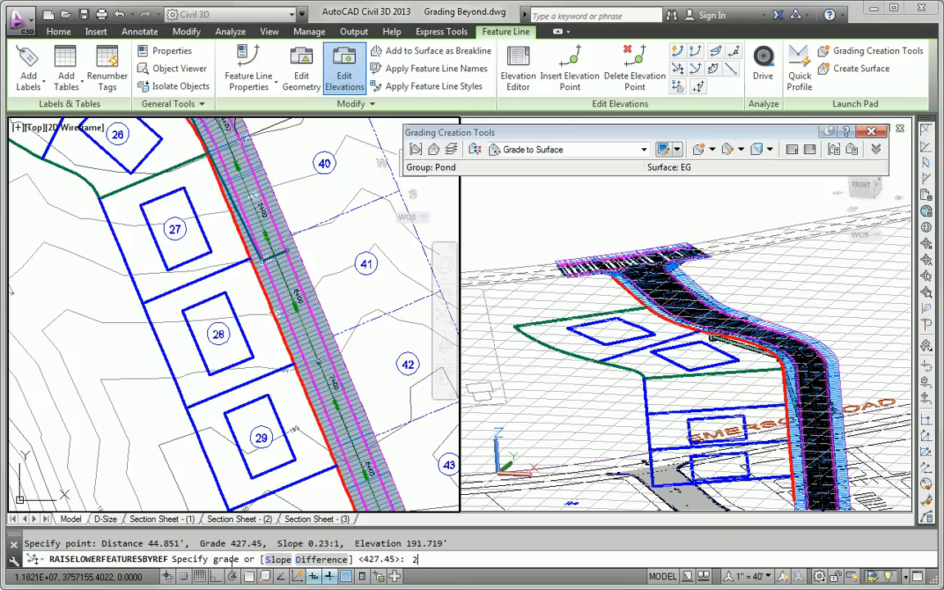
key("Return")
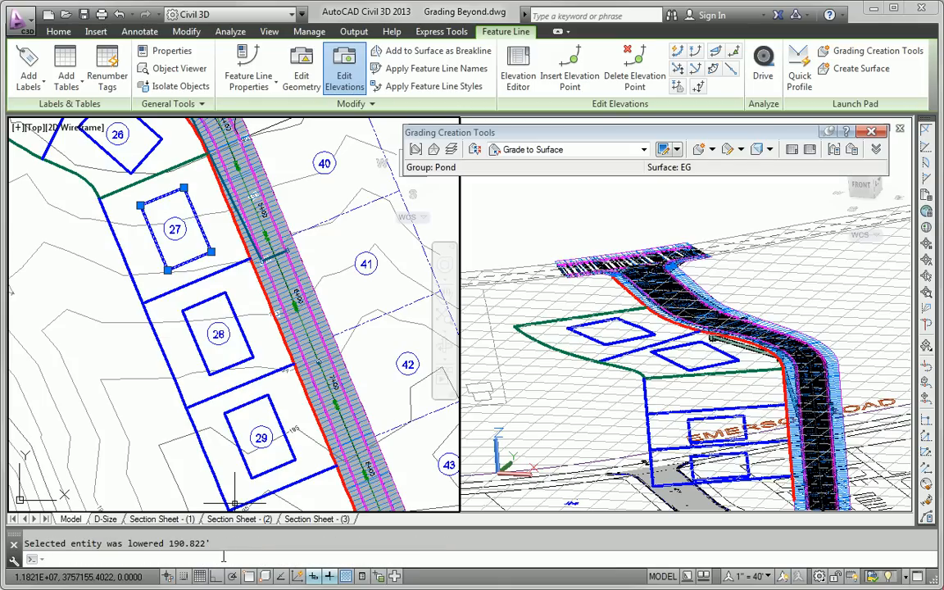
key("Return")
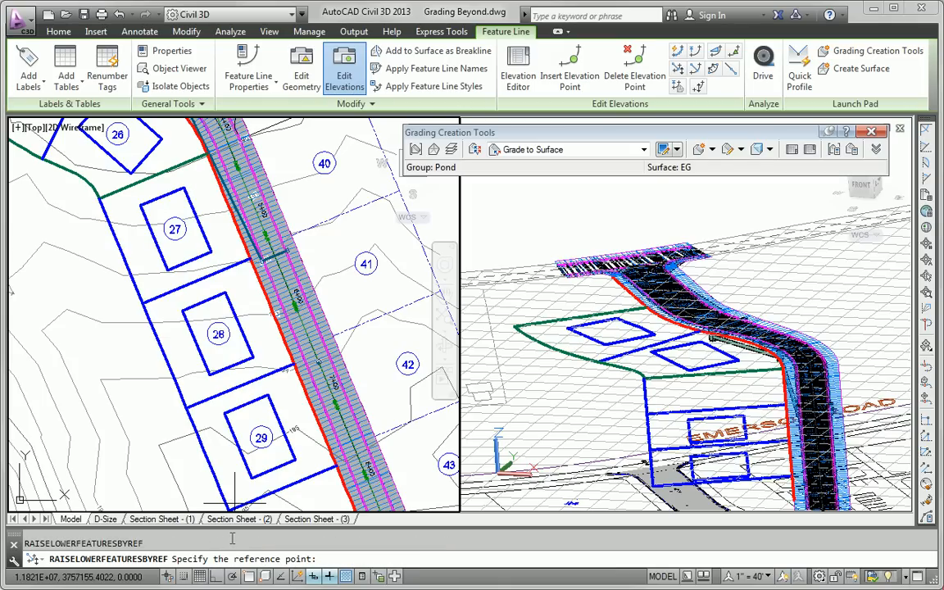
key("Escape")
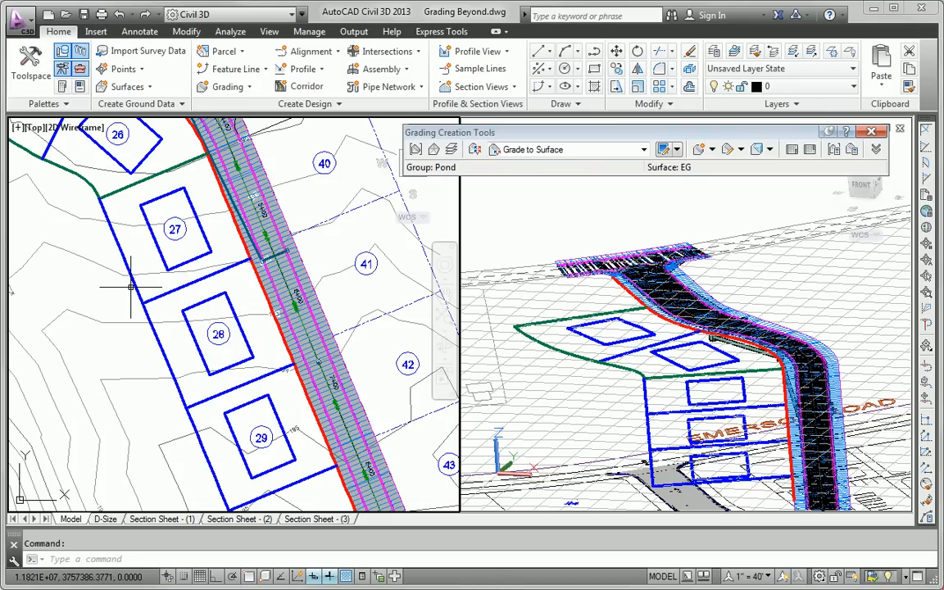
key("Escape")
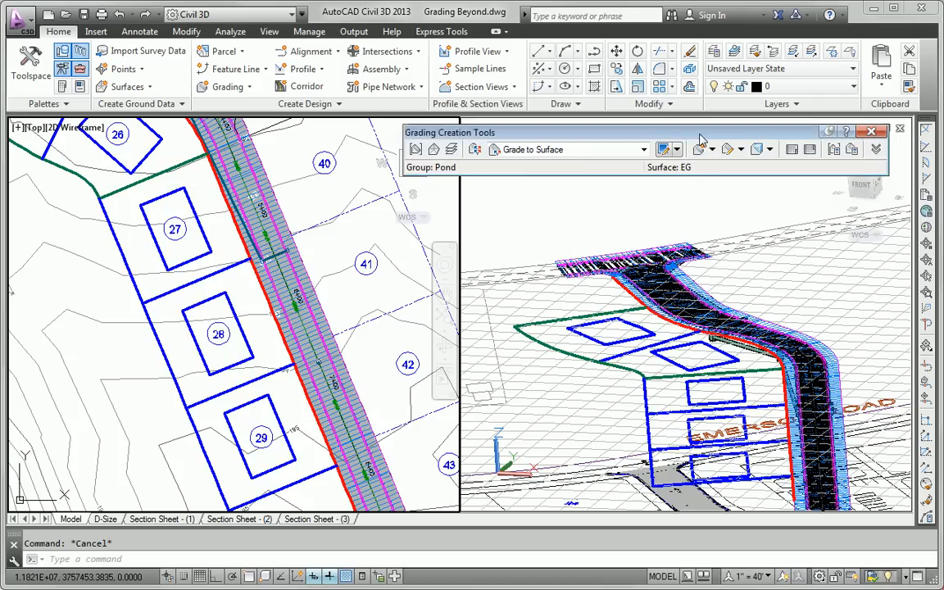
Set the lot 27 pad with Raise/Lower by Reference at 2% grade from the rear corner shared with lot 28 to the nearest pad corner.
left_click(148, 223)
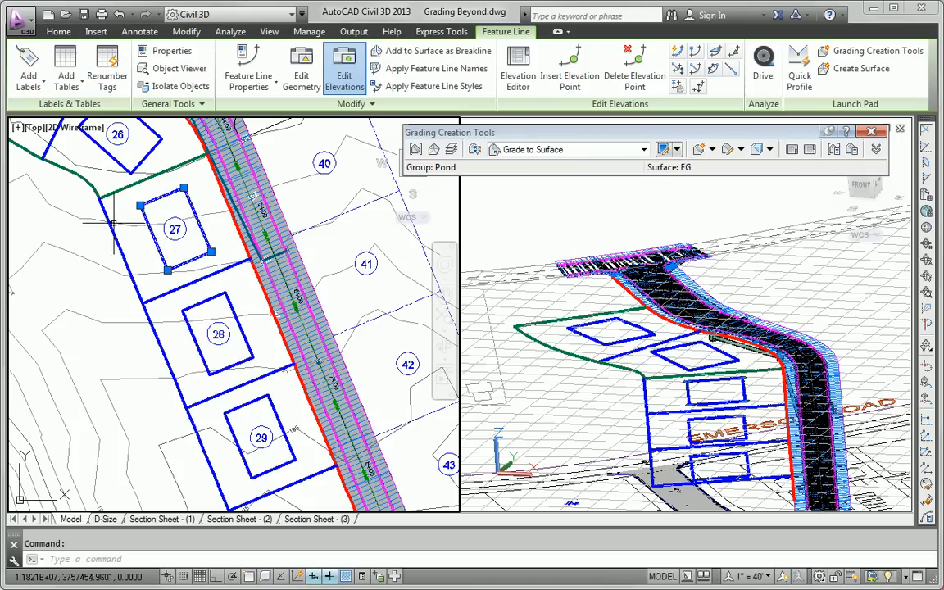
left_click(680, 70)
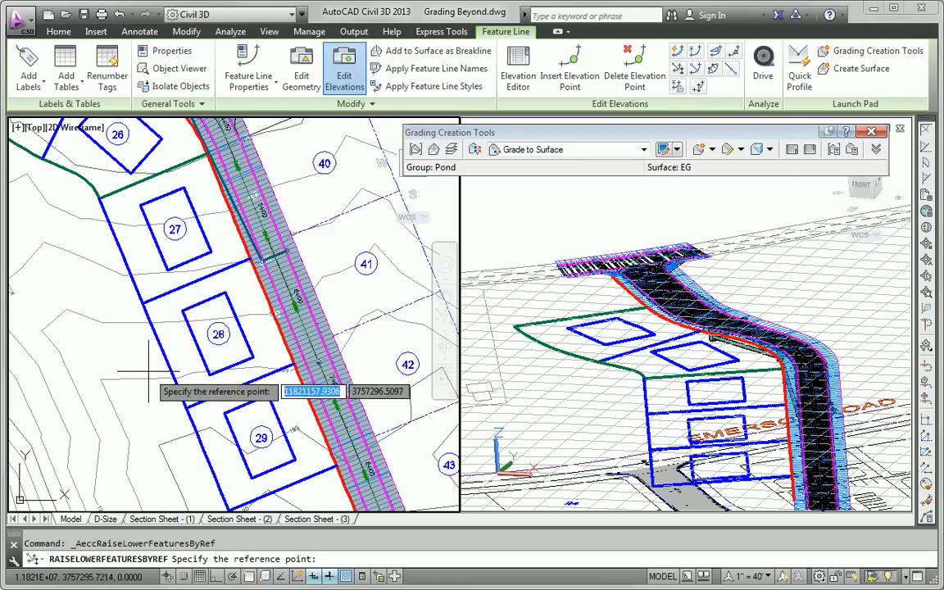
right_click(88, 382, "shift")
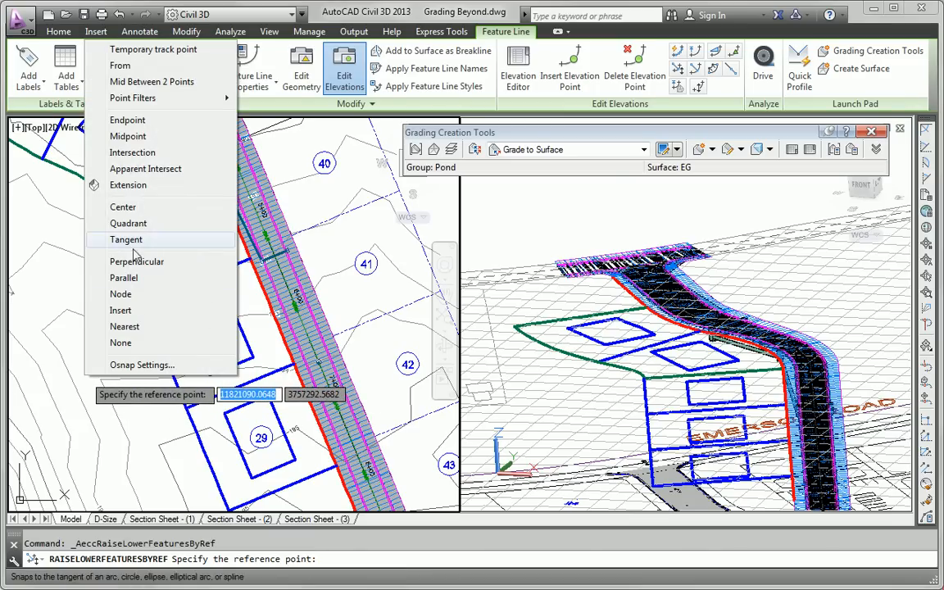
left_click(130, 120)
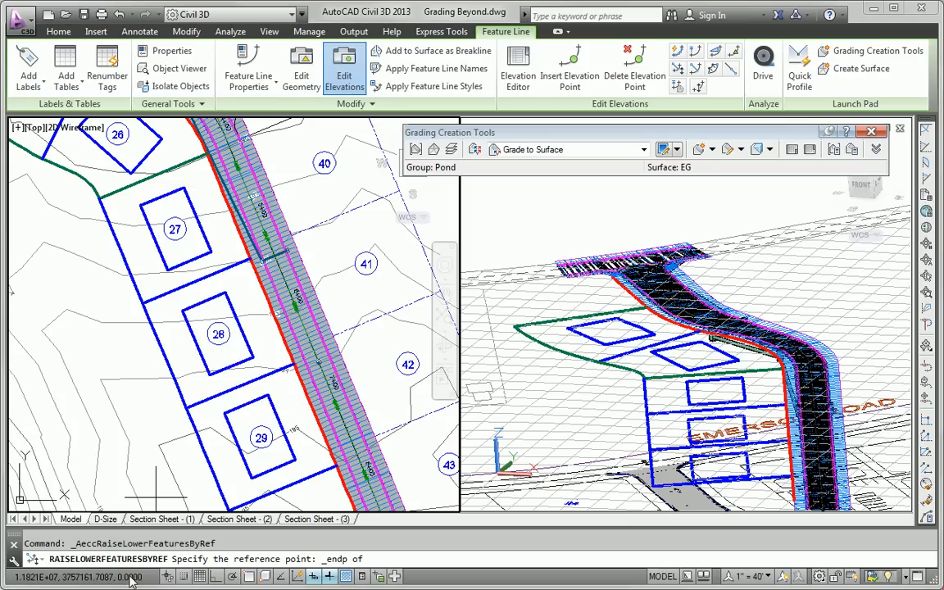
left_click(143, 303)
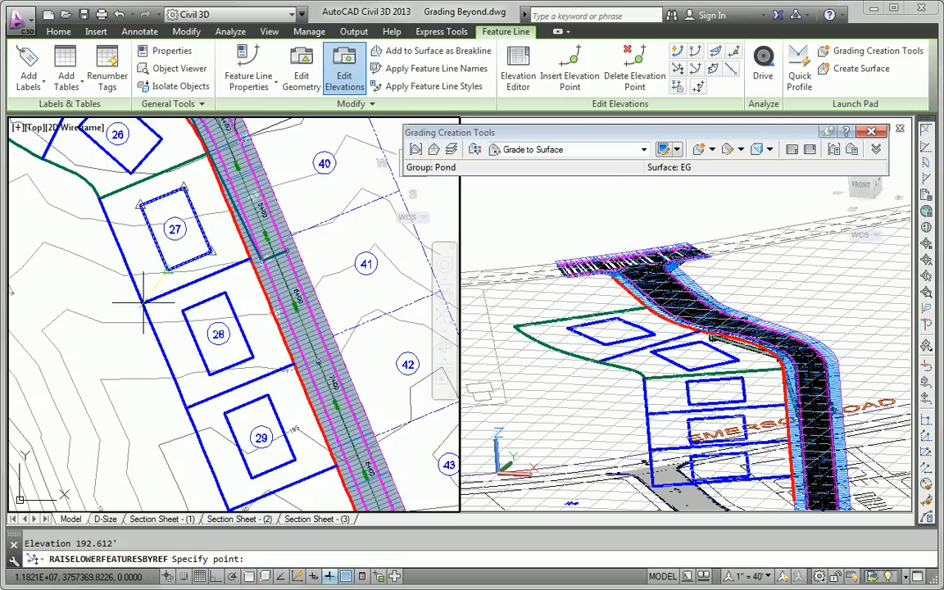
left_click(167, 271)
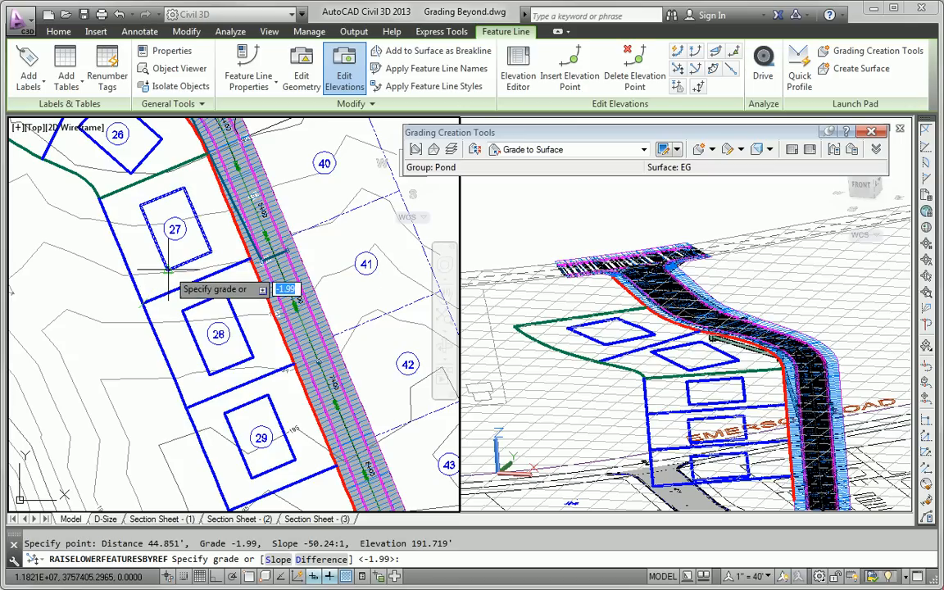
type("2")
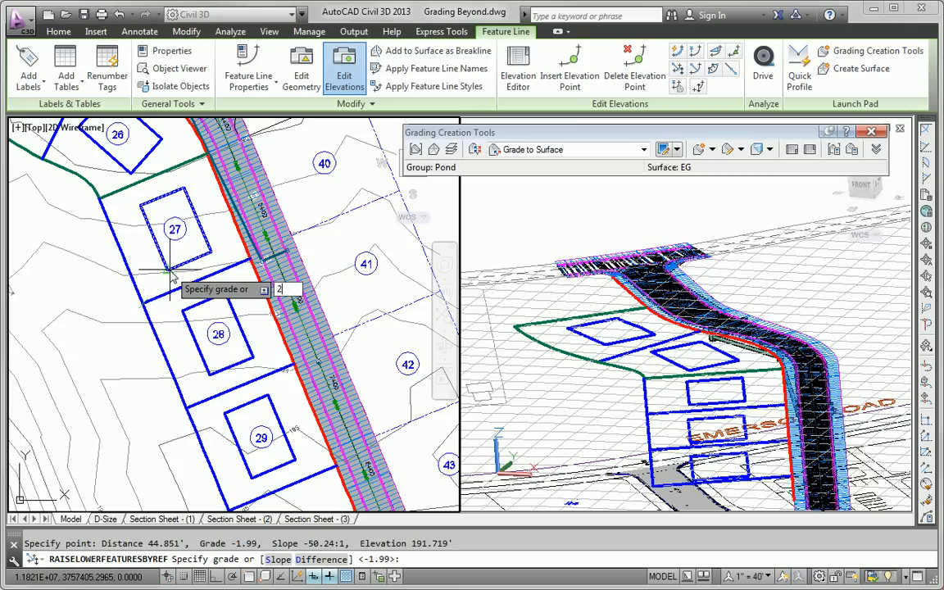
key("Return")
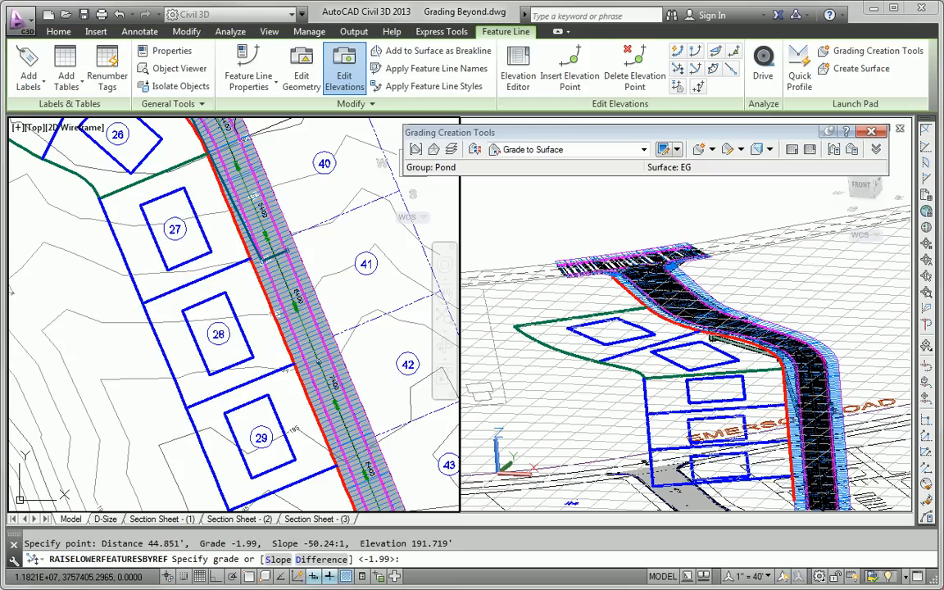
key("Return")
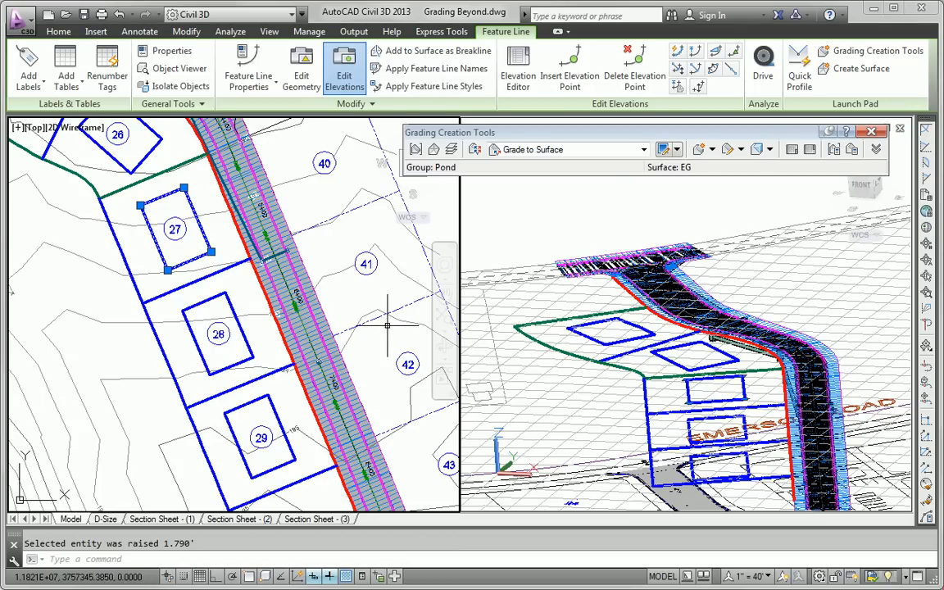
key("Escape")
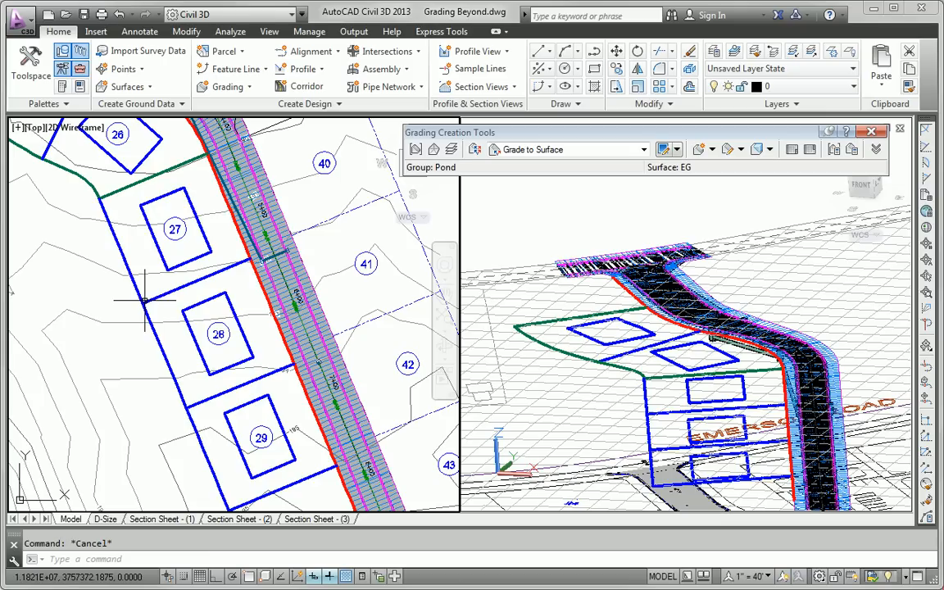
Check the corner elevations around lot 28 with Quick Elevation Edit to find its reference corner.
middle_click_drag(203, 368, 207, 341)
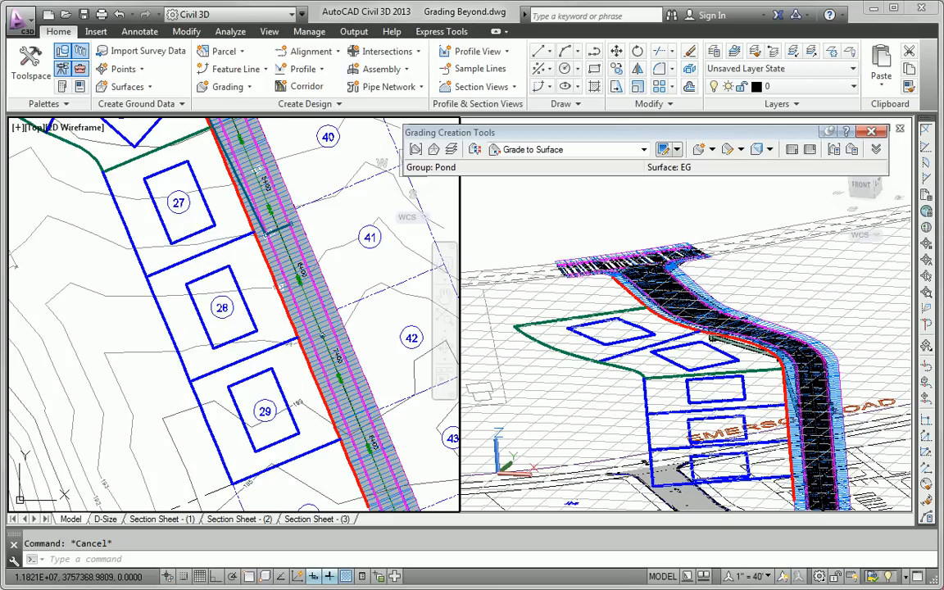
left_click(197, 313)
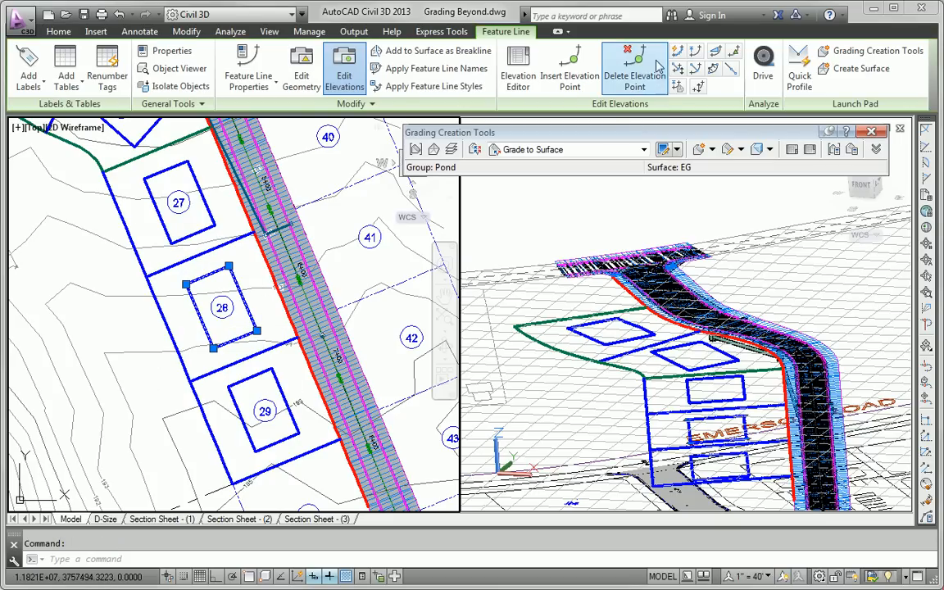
left_click(678, 51)
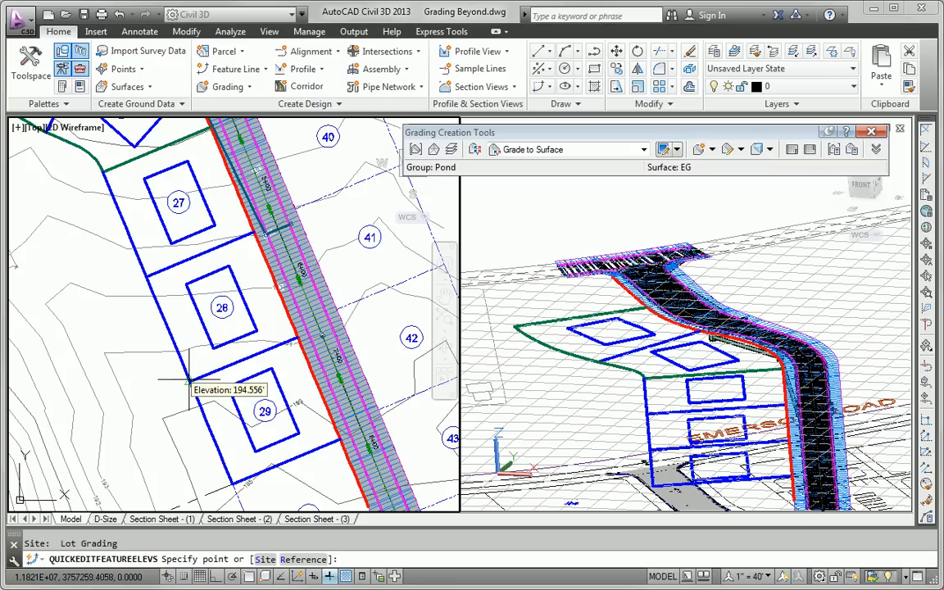
key("Escape")
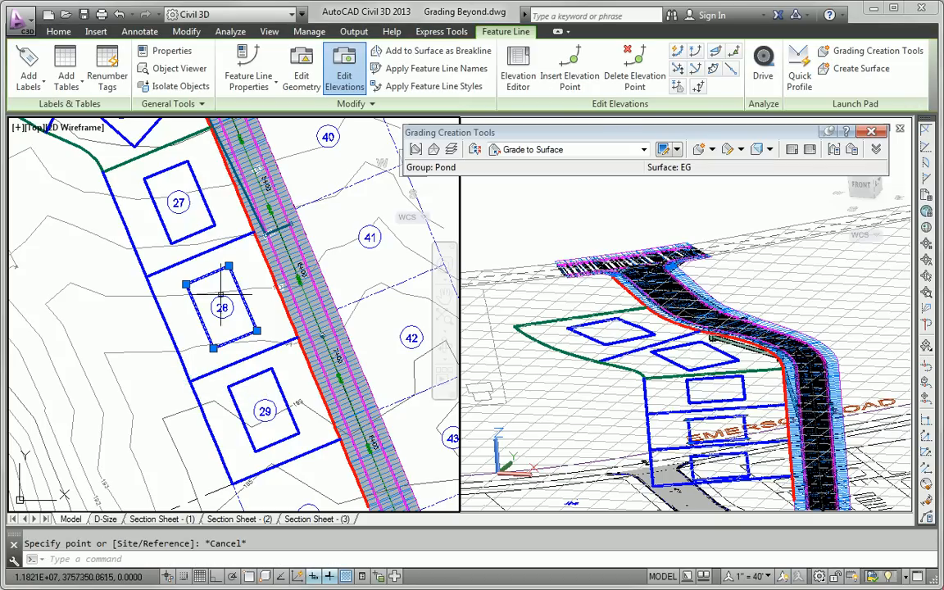
Set the lot 28 pad with Raise/Lower by Reference at 2% grade from the rear corner shared with lot 29 to the nearest pad corner.
key("Escape")
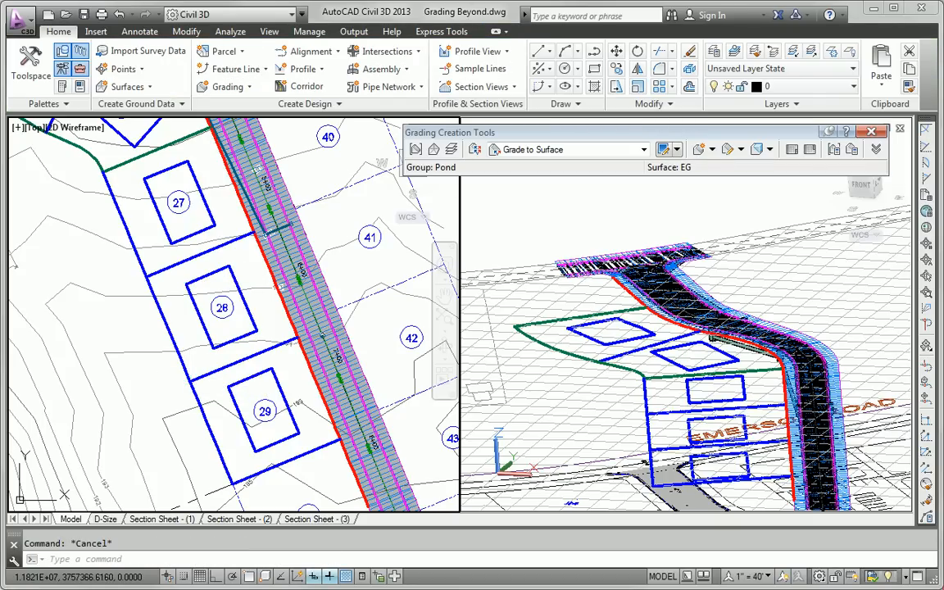
left_click(207, 275)
left_click(679, 71)
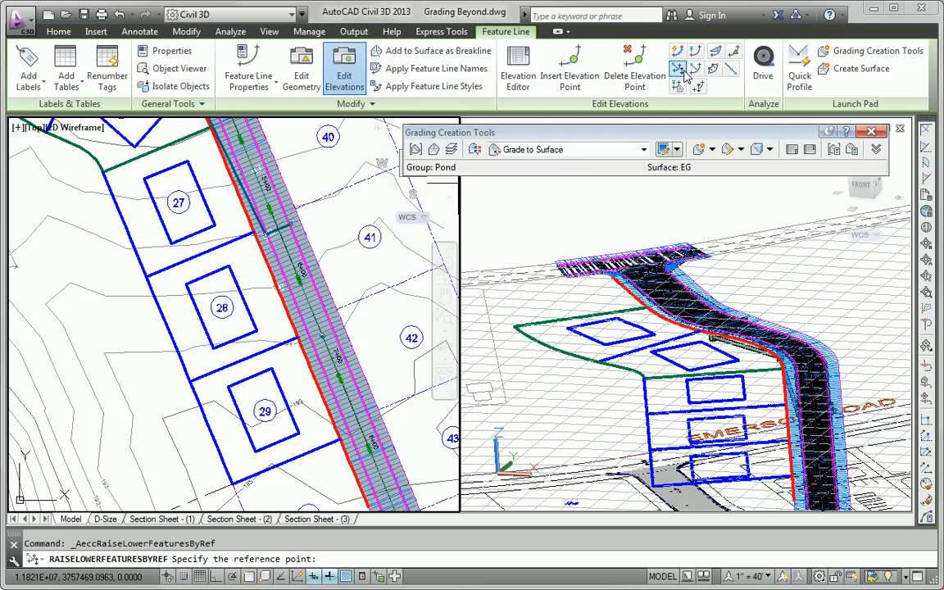
right_click(209, 362, "shift")
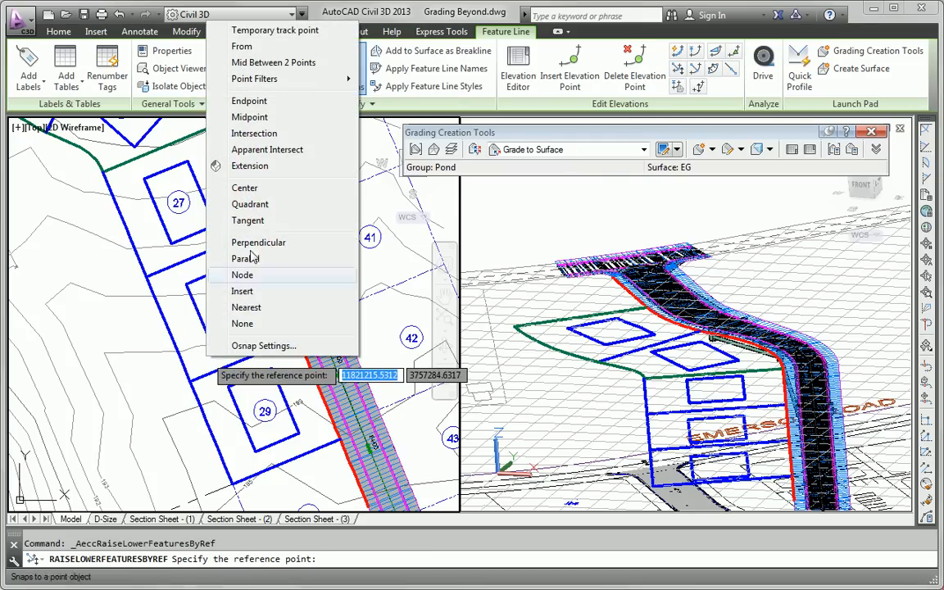
left_click(250, 99)
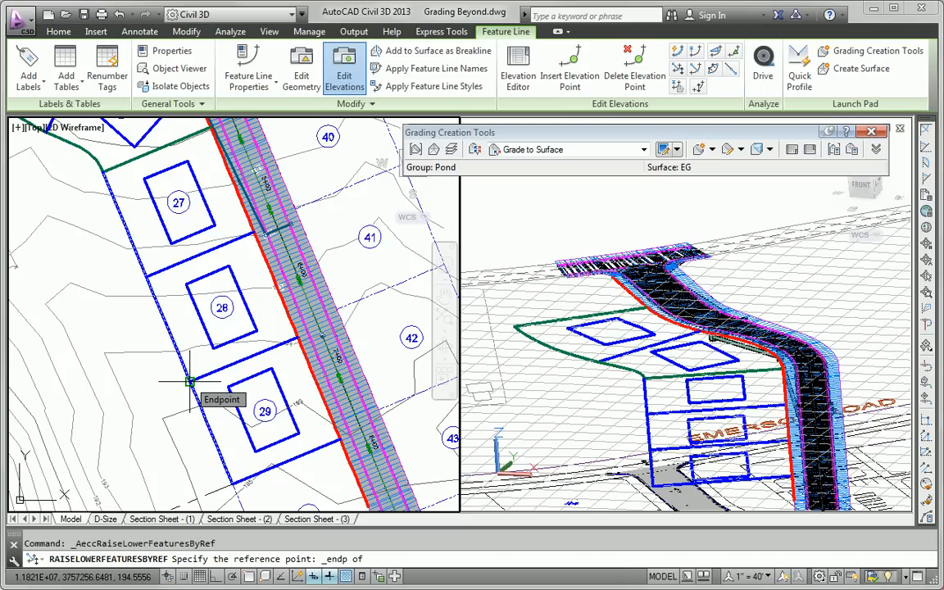
left_click(188, 382)
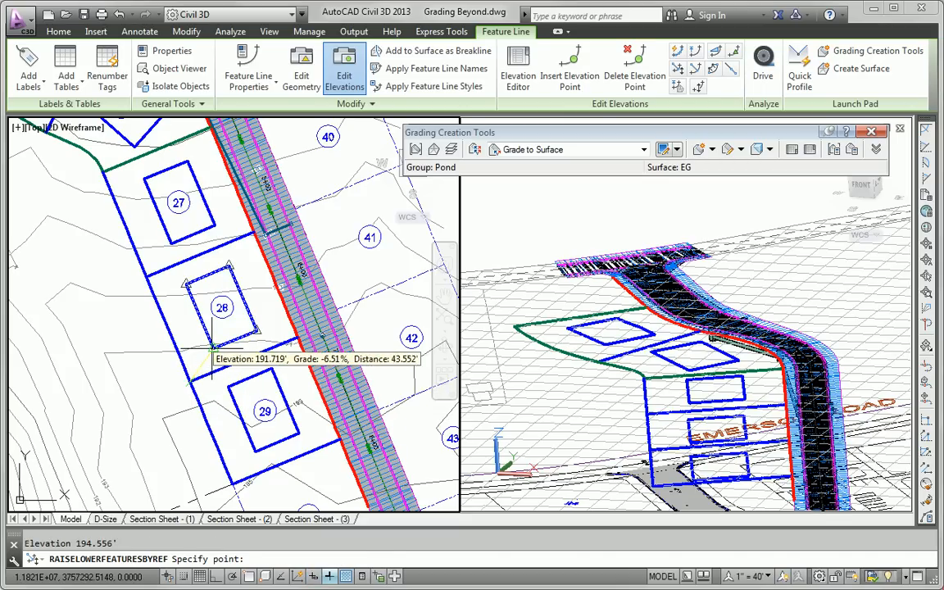
left_click(213, 348)
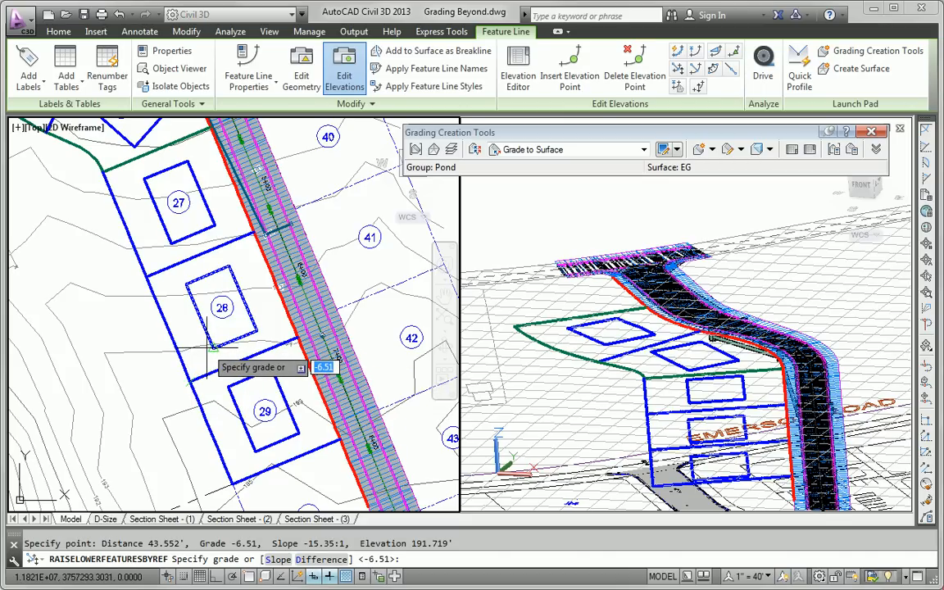
type("2")
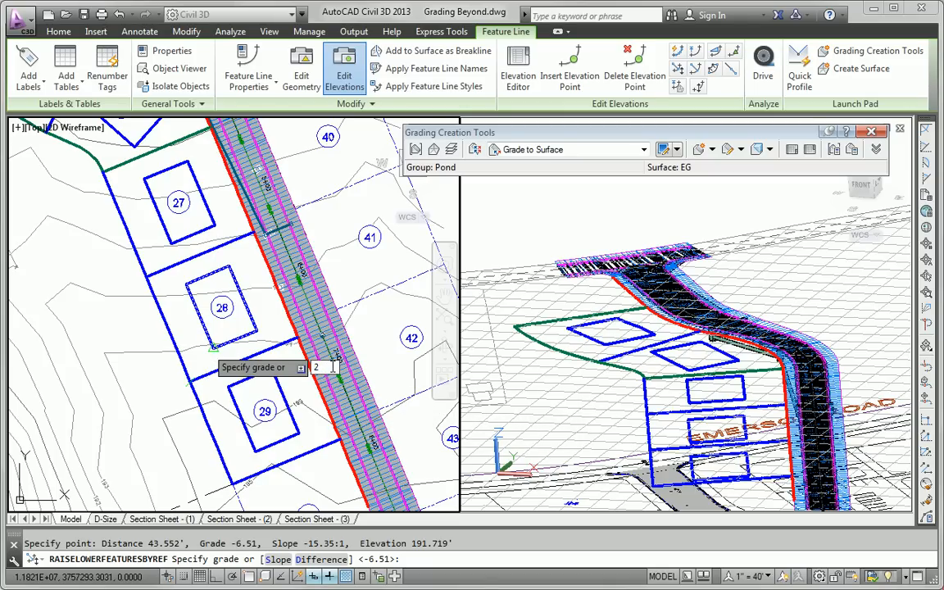
key("Return")
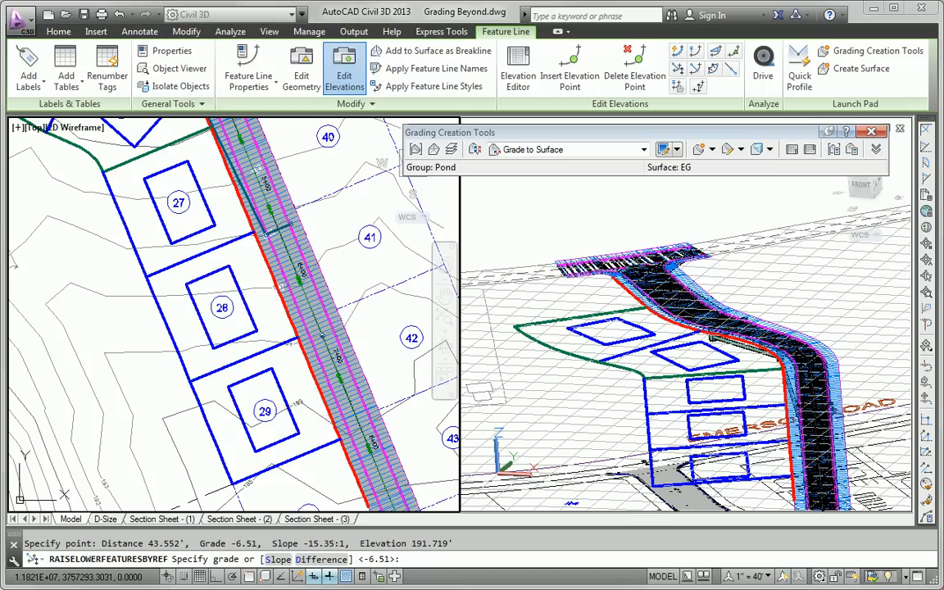
key("Return")
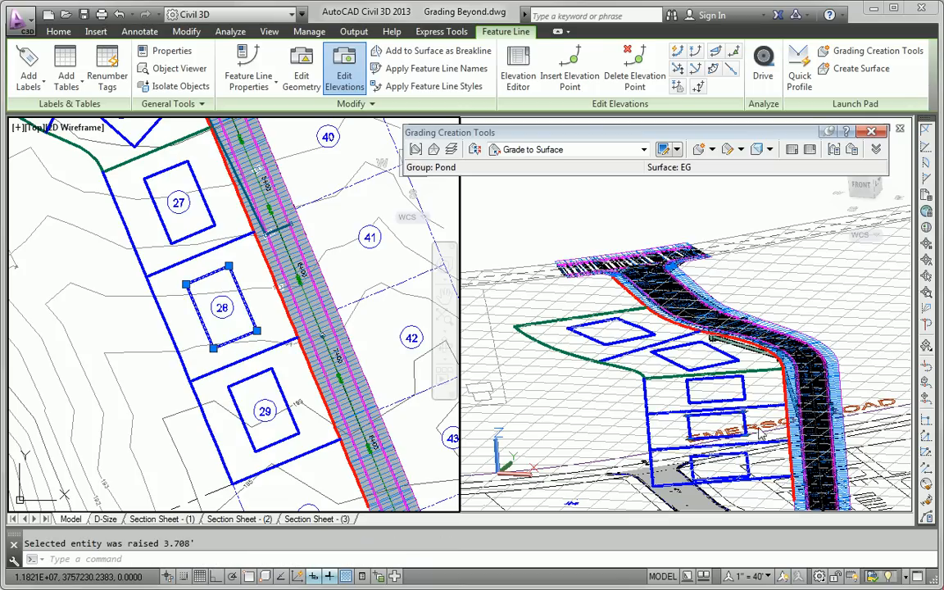
key("Escape")
Check the corner elevations around lot 29 with Quick Elevation Edit to find its controlling high point.
middle_click_drag(286, 383, 275, 326)
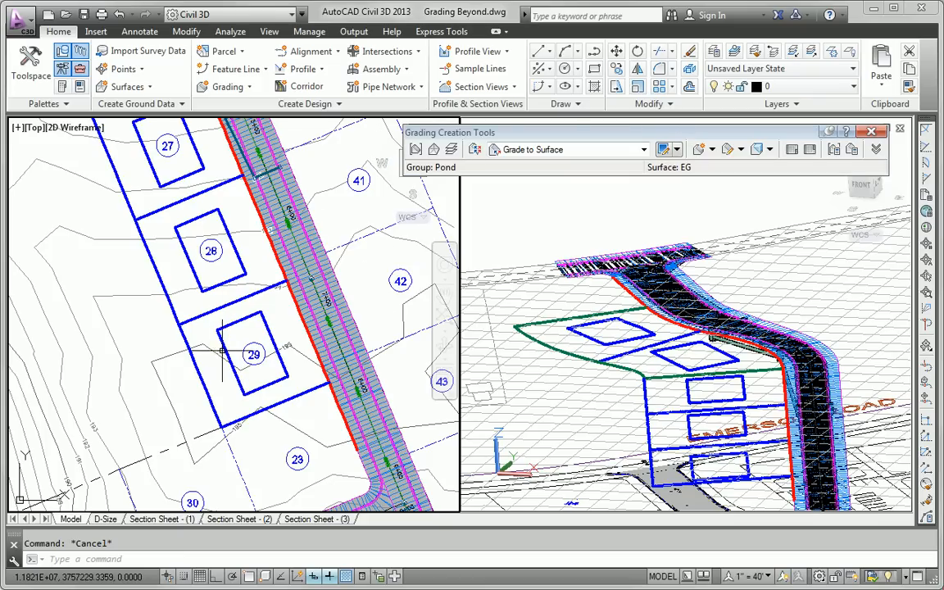
left_click(269, 332)
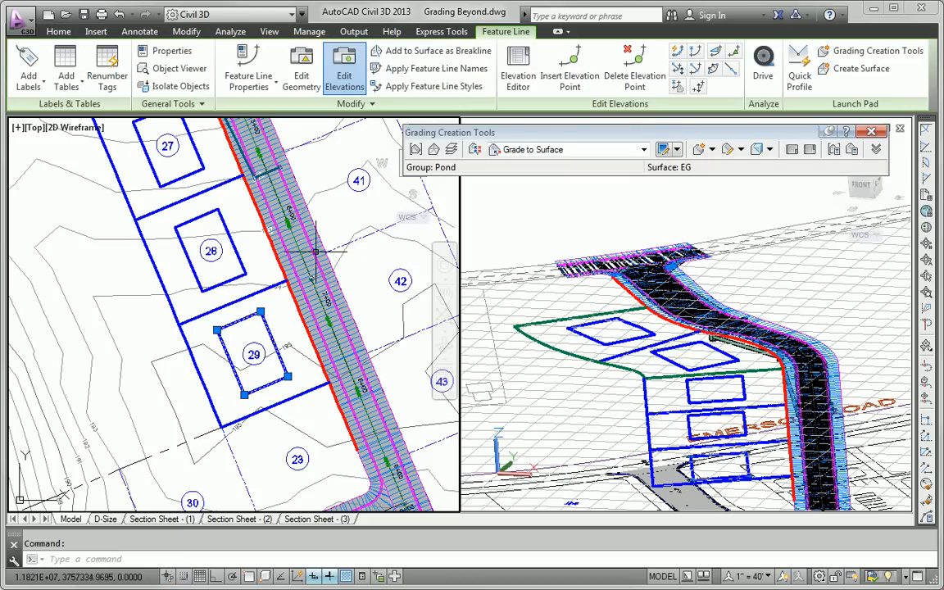
left_click(680, 52)
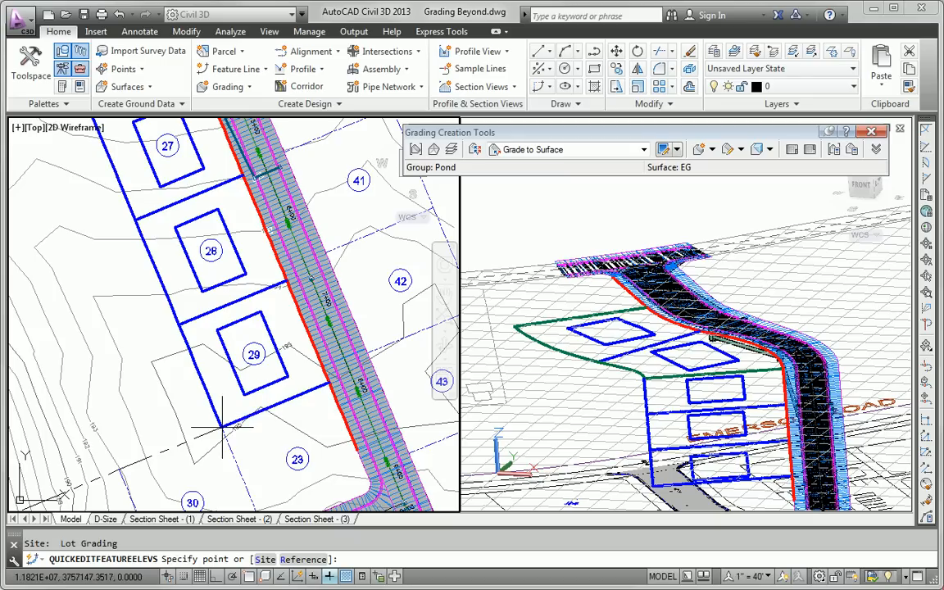
mouse_move(220, 426)
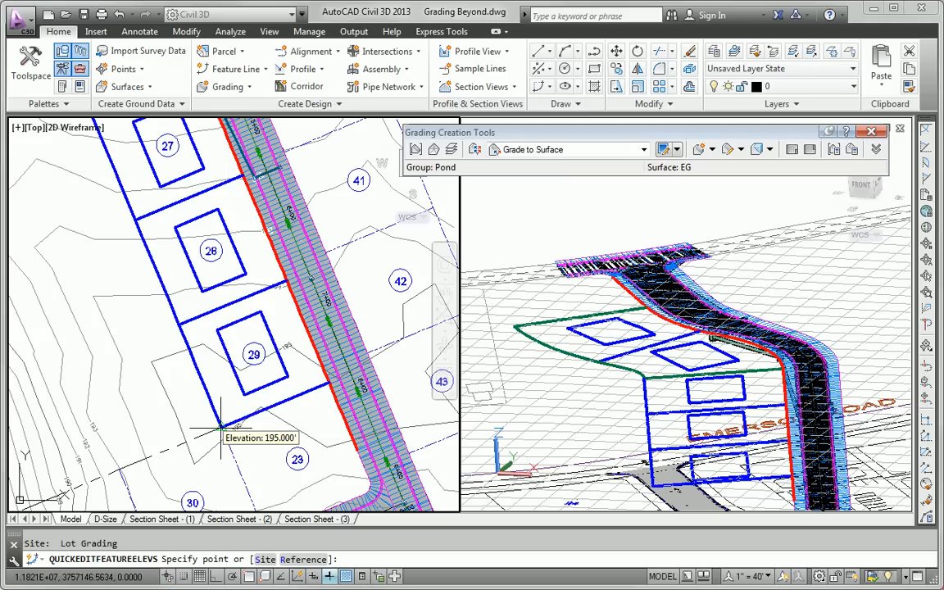
mouse_move(176, 322)
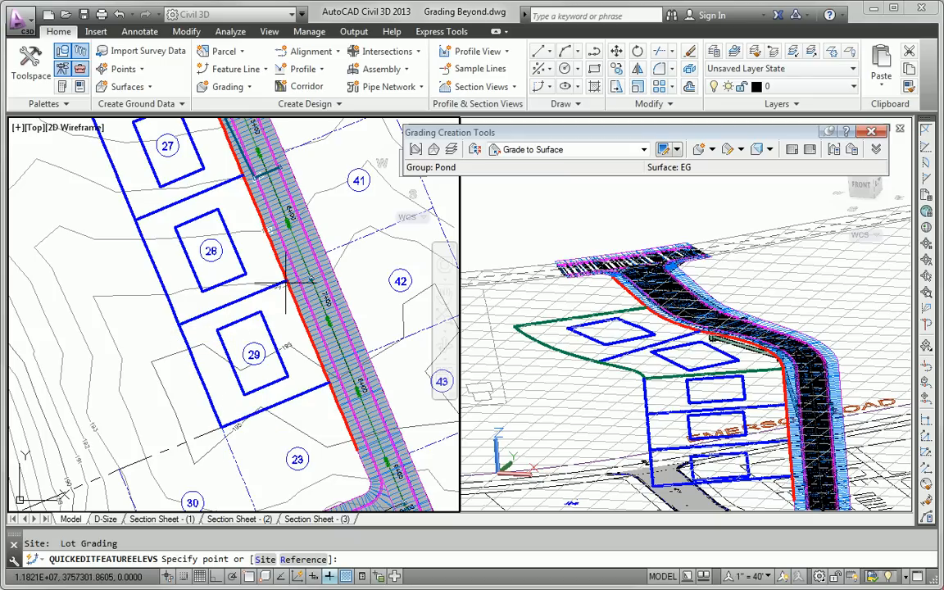
mouse_move(286, 284)
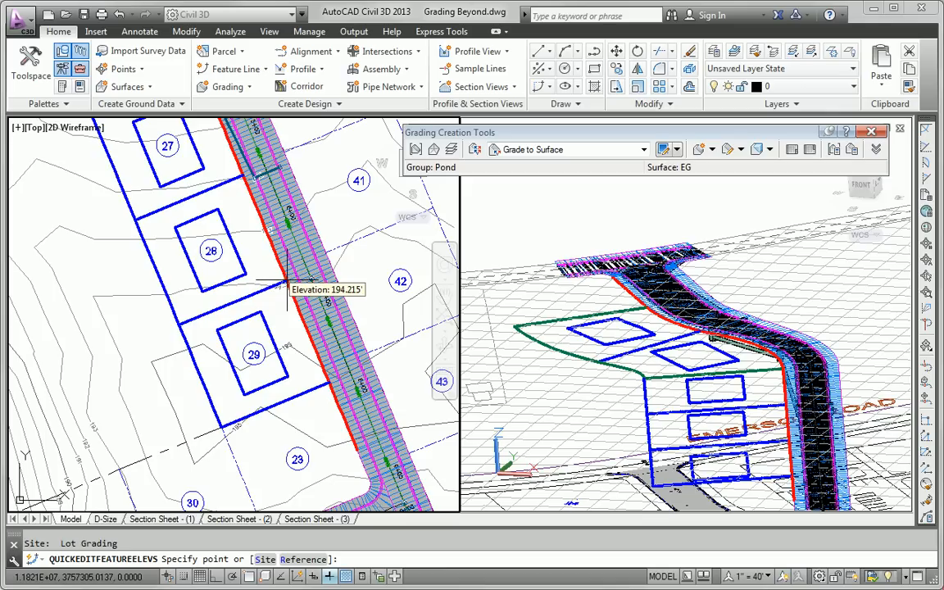
mouse_move(330, 384)
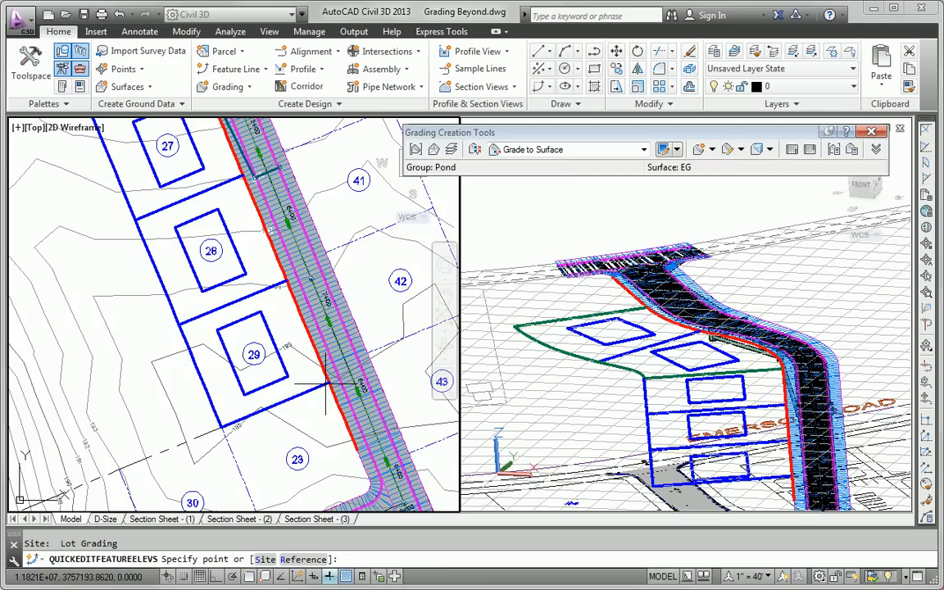
scroll(327, 381, "up", 4)
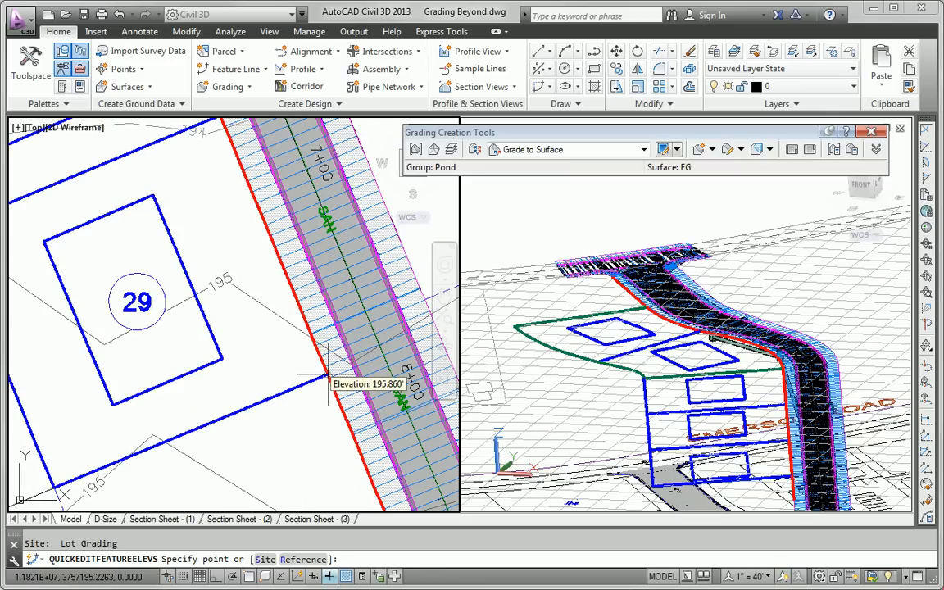
scroll(328, 381, "down", 2)
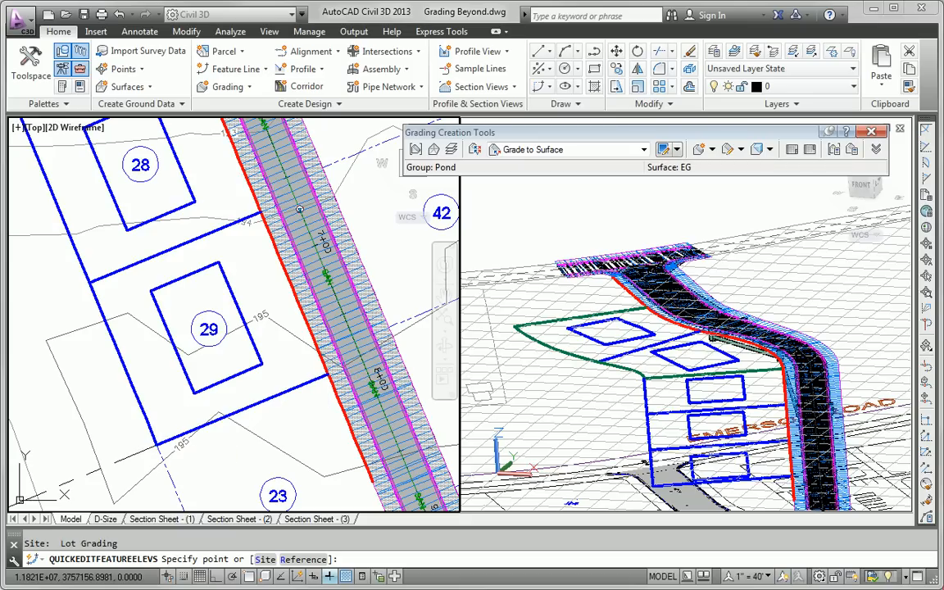
key("Escape")
key("Escape")
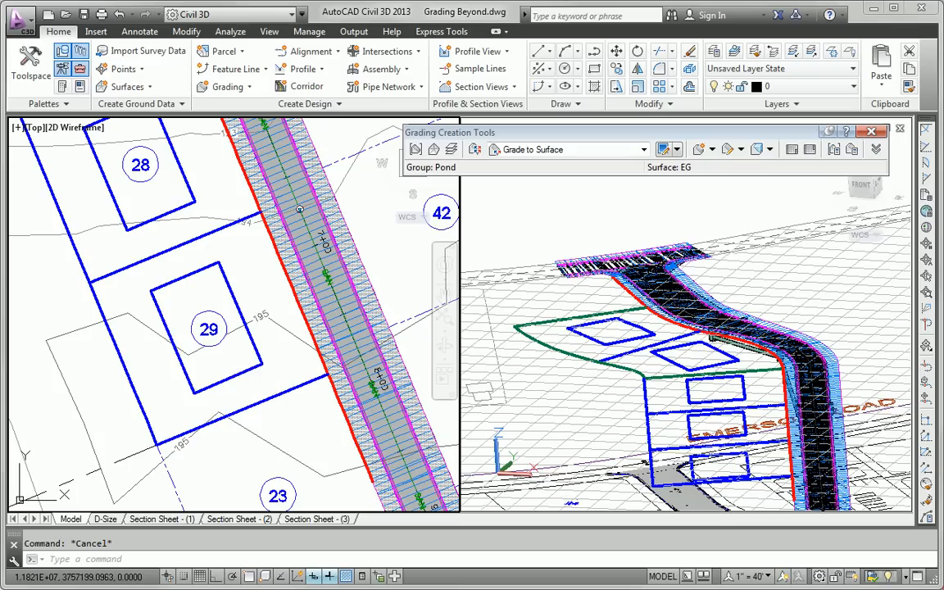
Raise the lot 29 pad by reference from the roadside corner next to lot 23 to the nearest pad corner, using the same grade as lot 28.
left_click(250, 369)
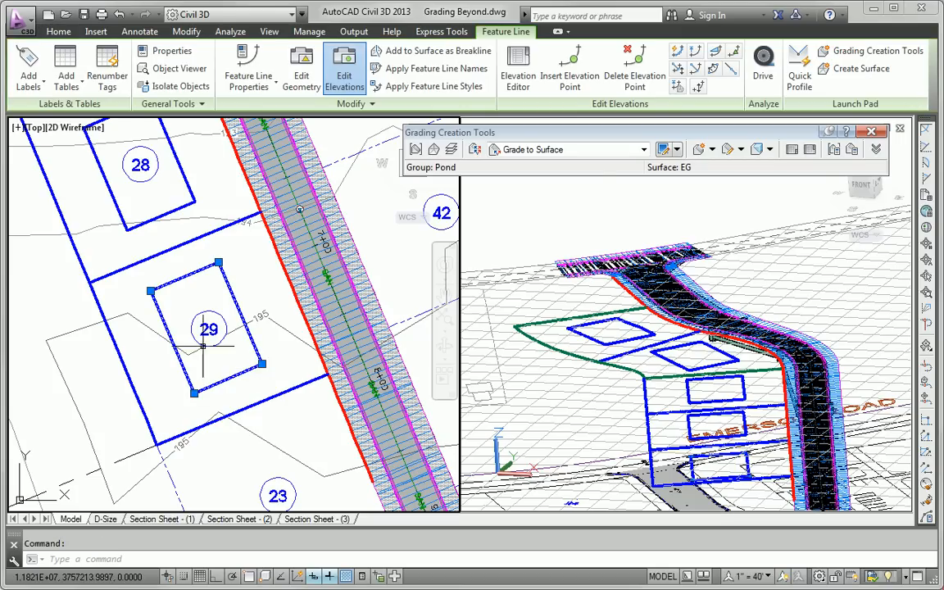
left_click(678, 70)
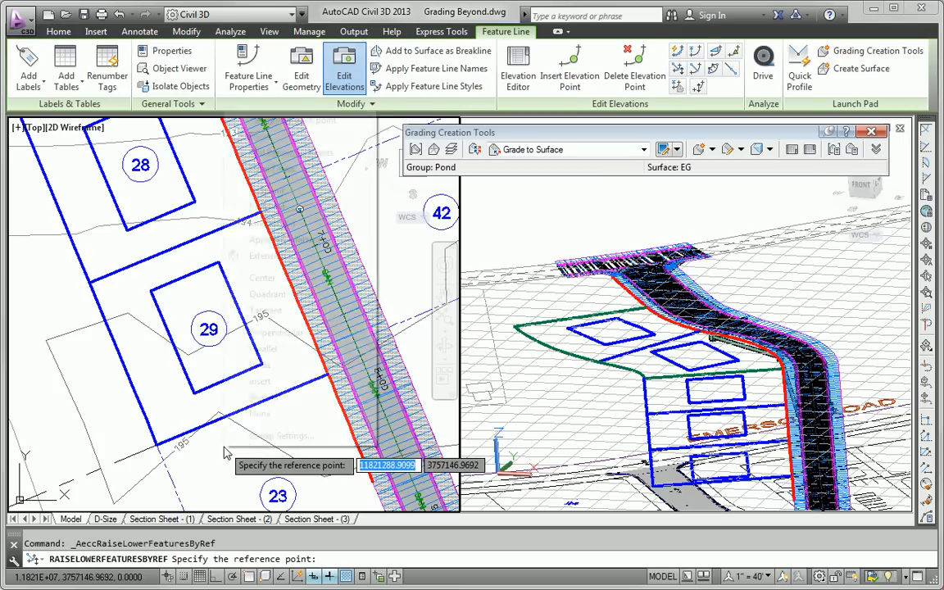
right_click(225, 442, "shift")
left_click(290, 194)
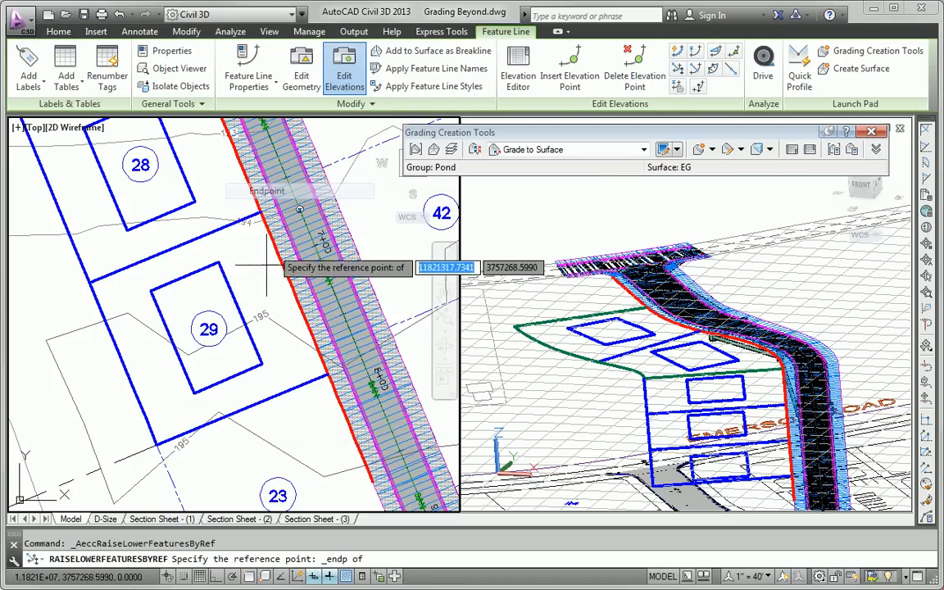
left_click(326, 375)
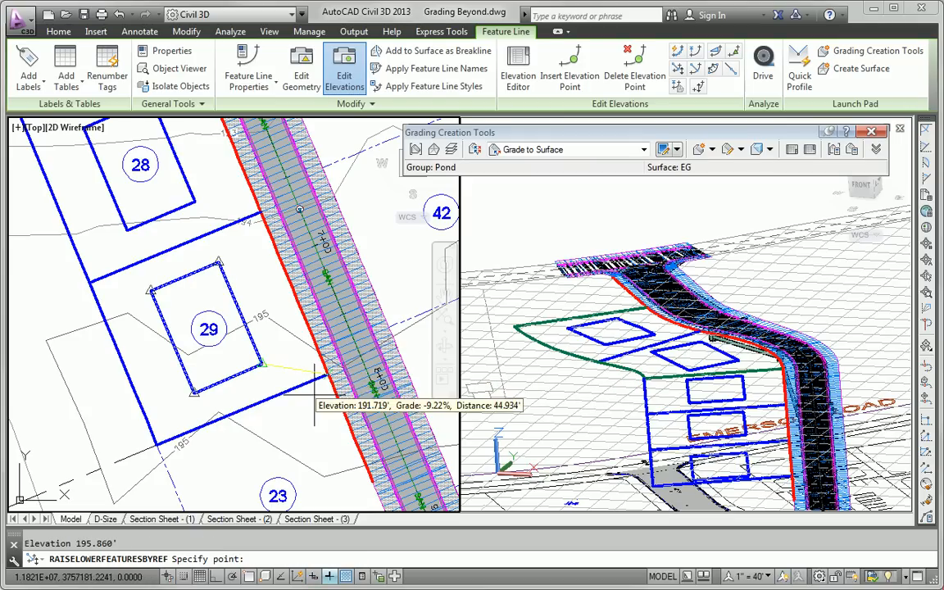
left_click(261, 364)
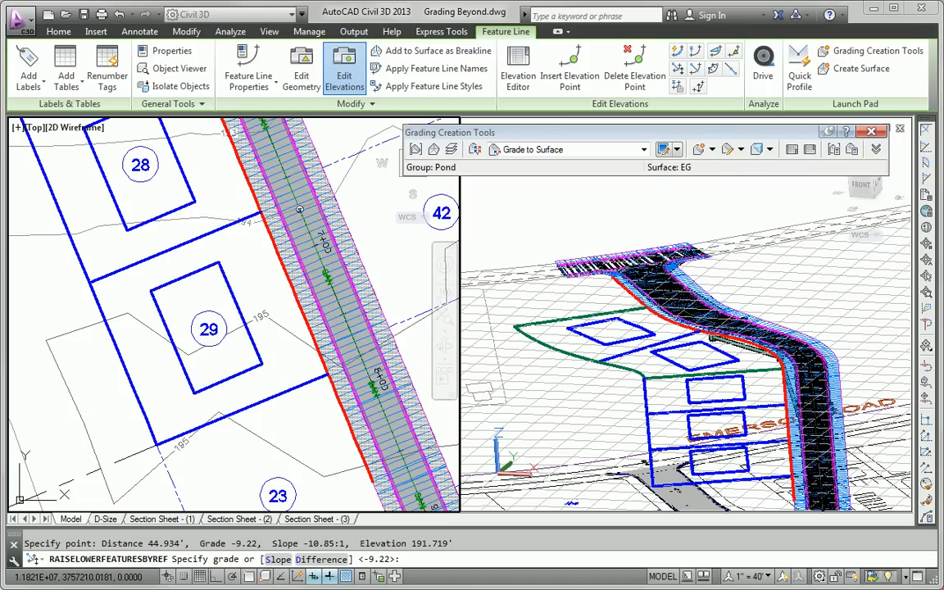
key("Return")
key("Escape")
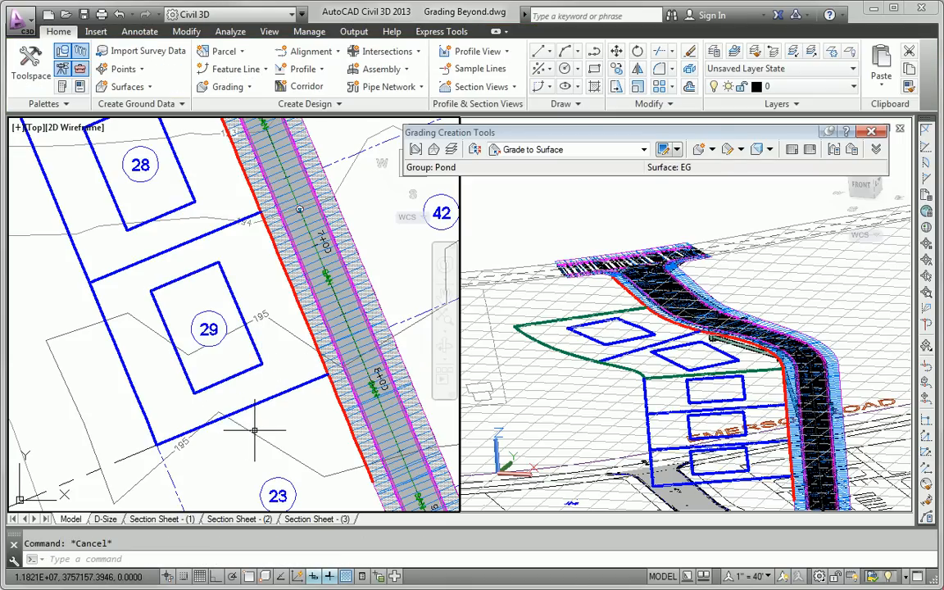
Review the plan layout of the lot lines and building pads for lots 25 to 29 along the road.
scroll(258, 430, "down", 3)
middle_click_drag(257, 430, 287, 372)
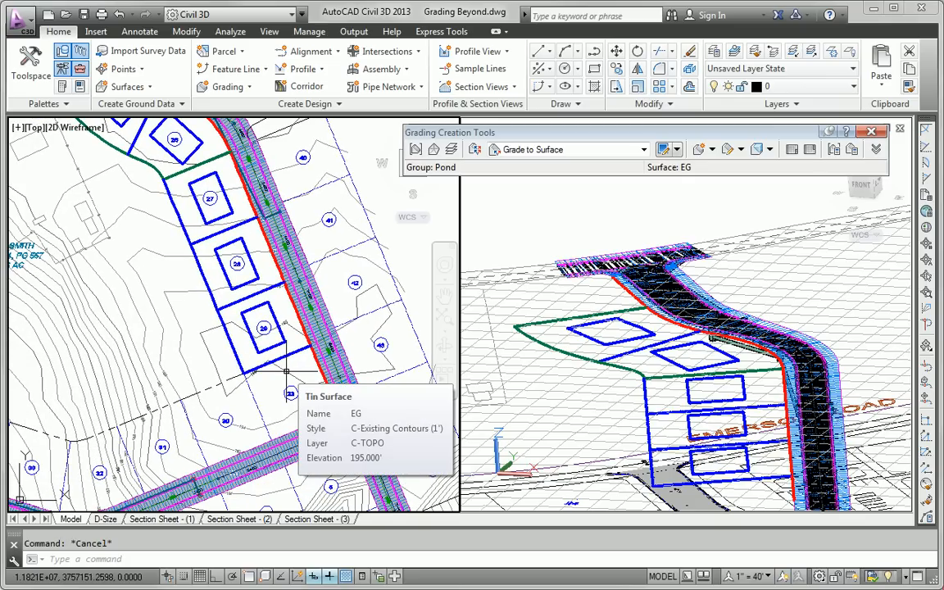
middle_click_drag(233, 334, 239, 361)
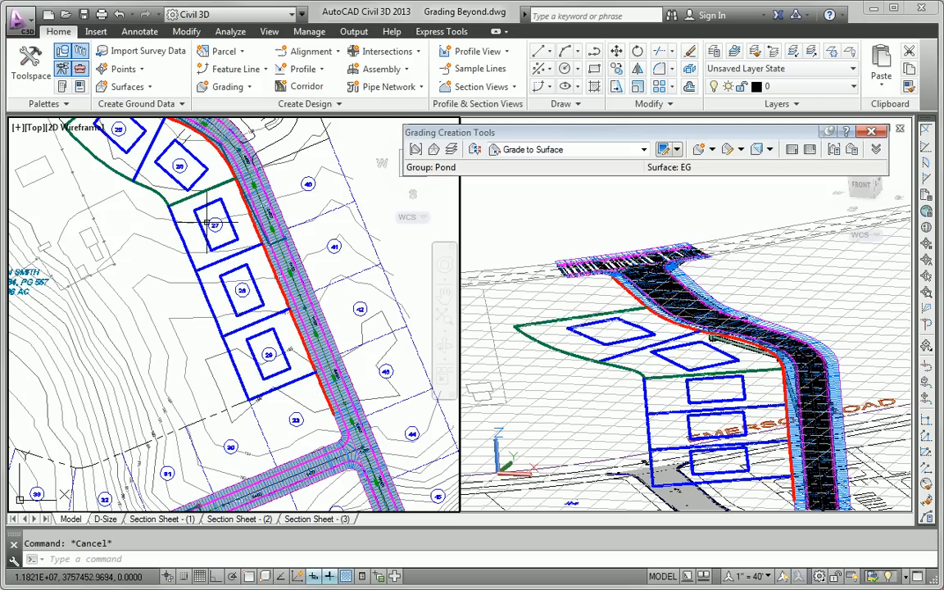
mouse_move(206, 226)
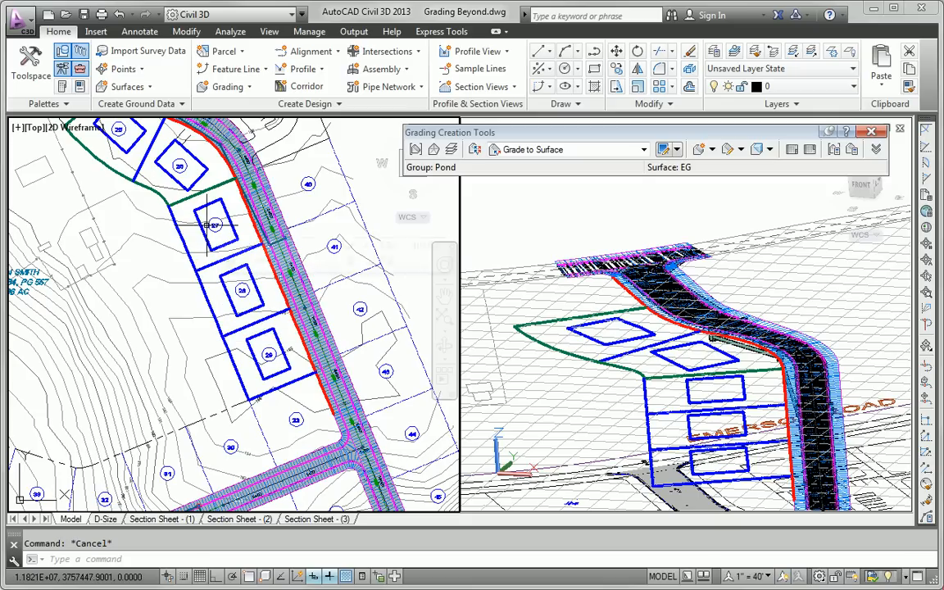
mouse_move(312, 259)
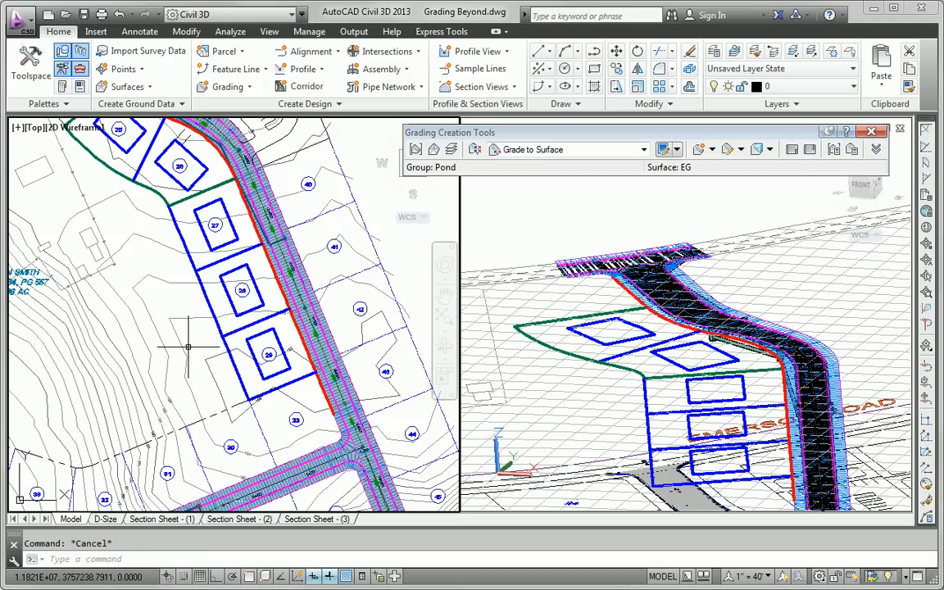
scroll(192, 367, "down", 2)
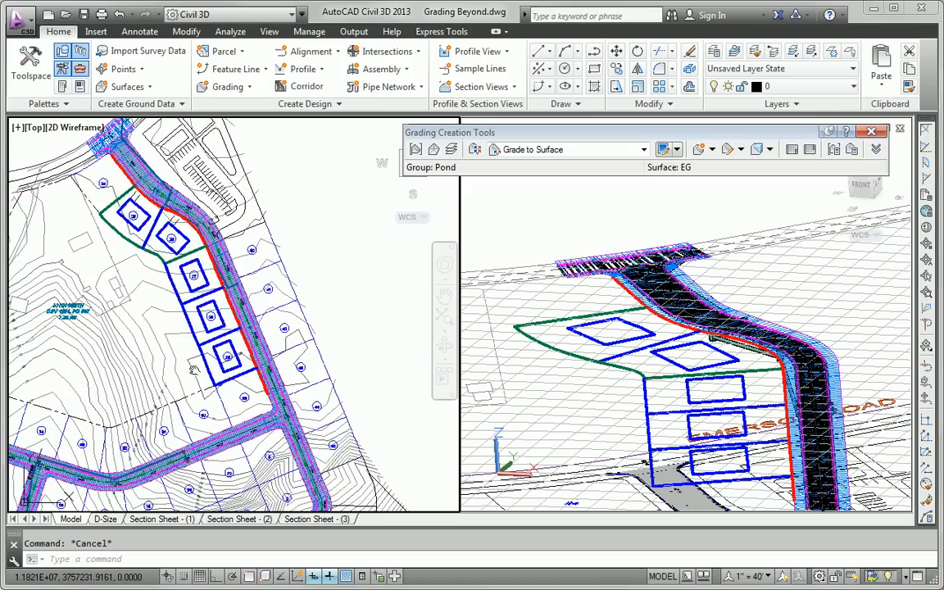
middle_click_drag(191, 367, 261, 388)
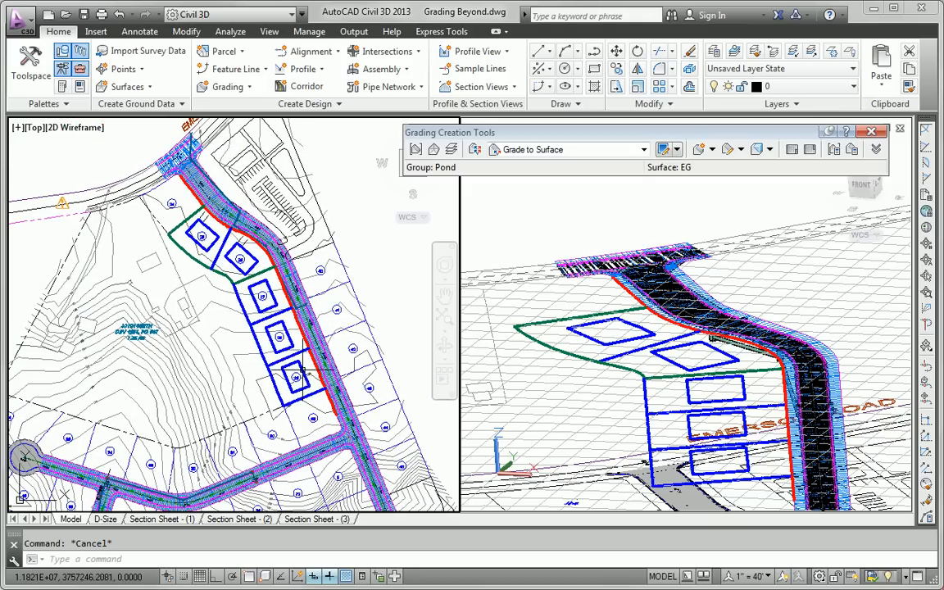
middle_click_drag(277, 328, 255, 289)
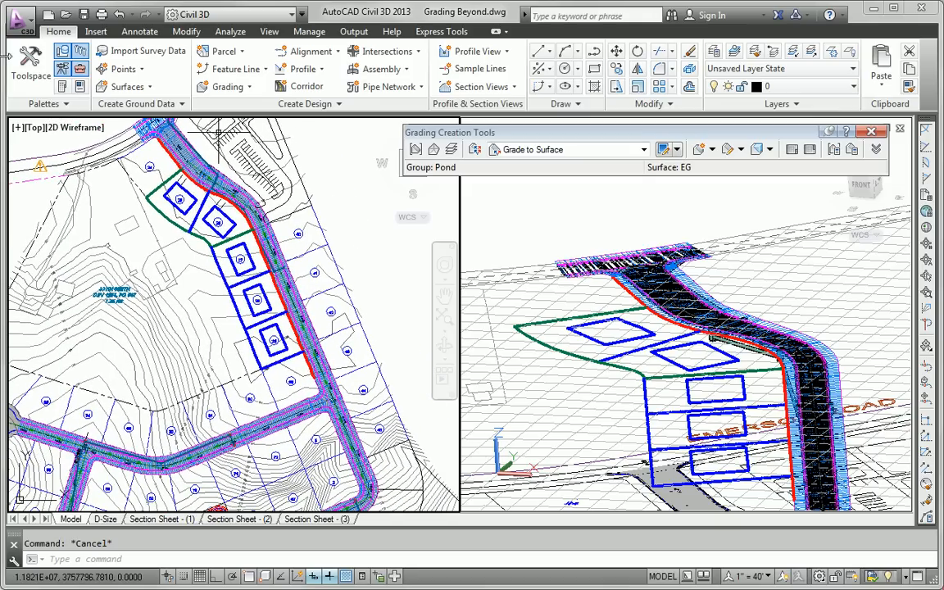
Create a TIN surface named Lots 25-29 with the Contours 1' and 5' (Design) style.
left_click(29, 75)
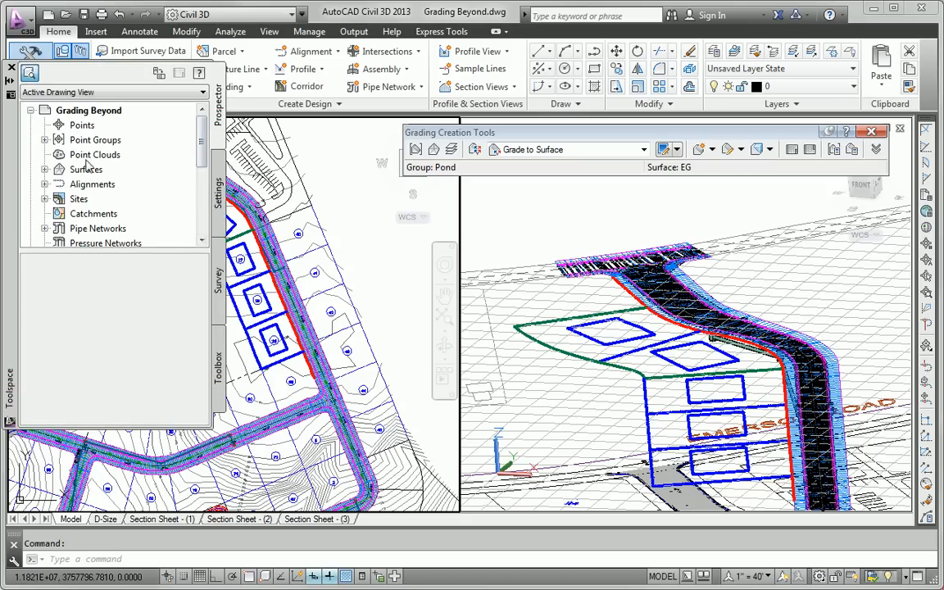
right_click(86, 167)
left_click(131, 175)
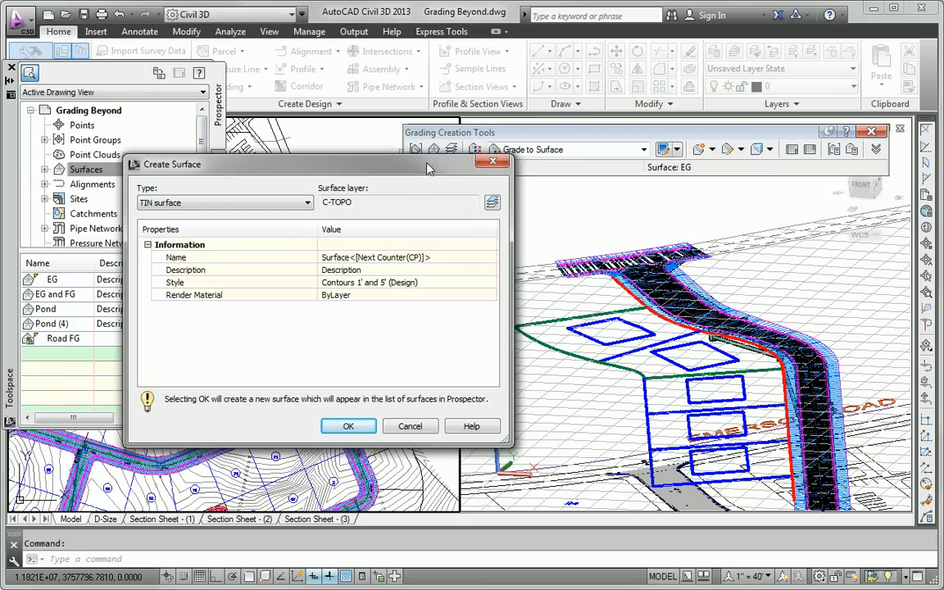
left_click(431, 259)
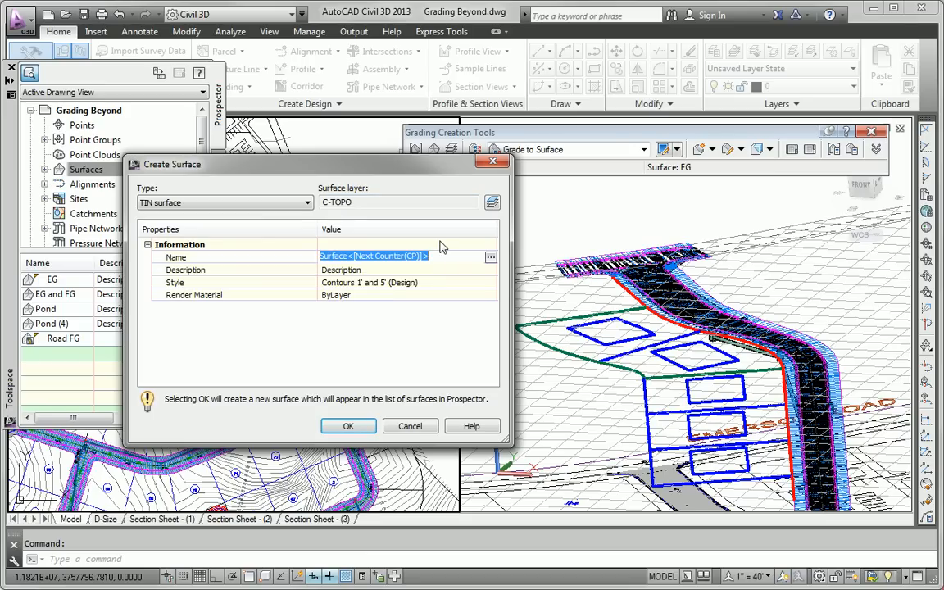
type("Lots 25-29")
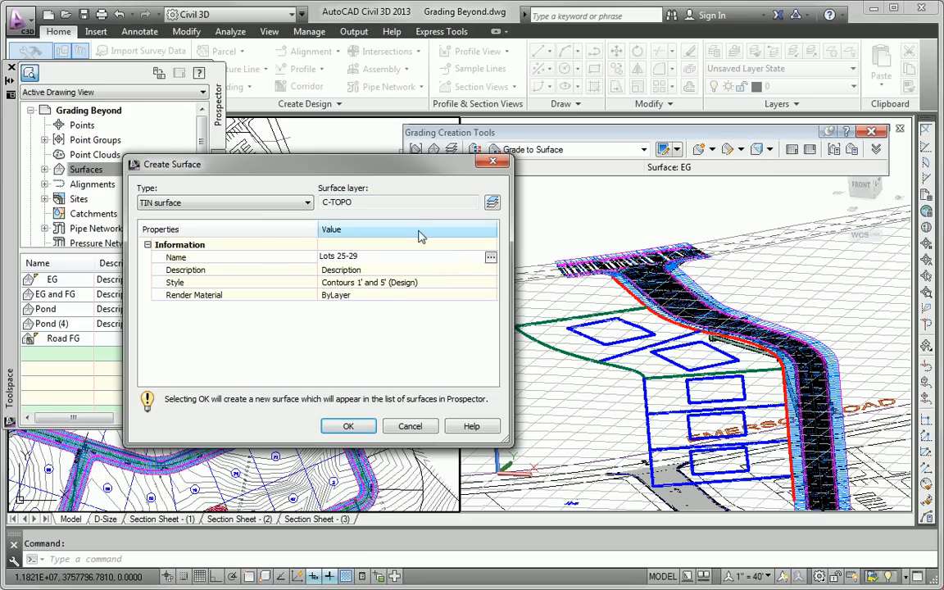
key("Return")
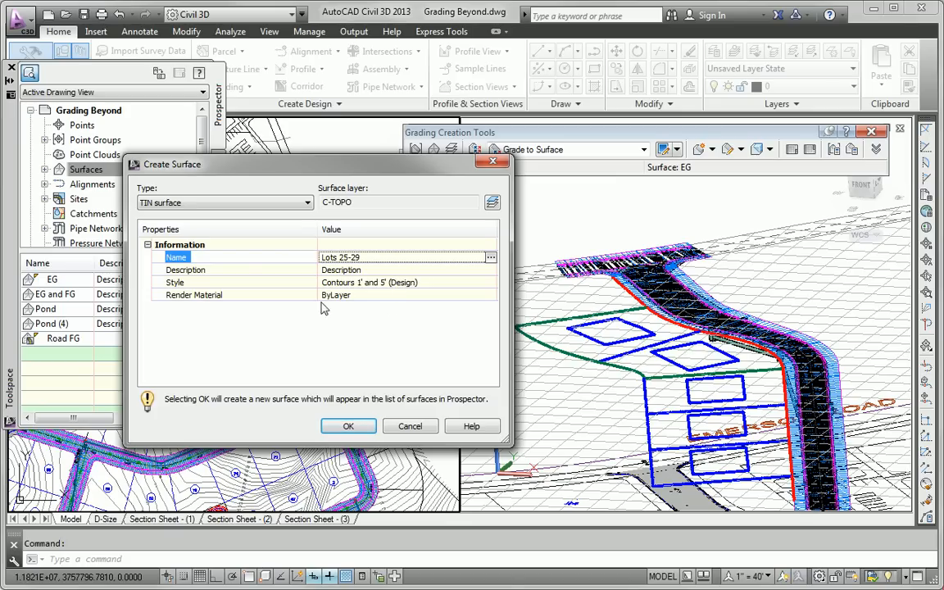
left_click(349, 425)
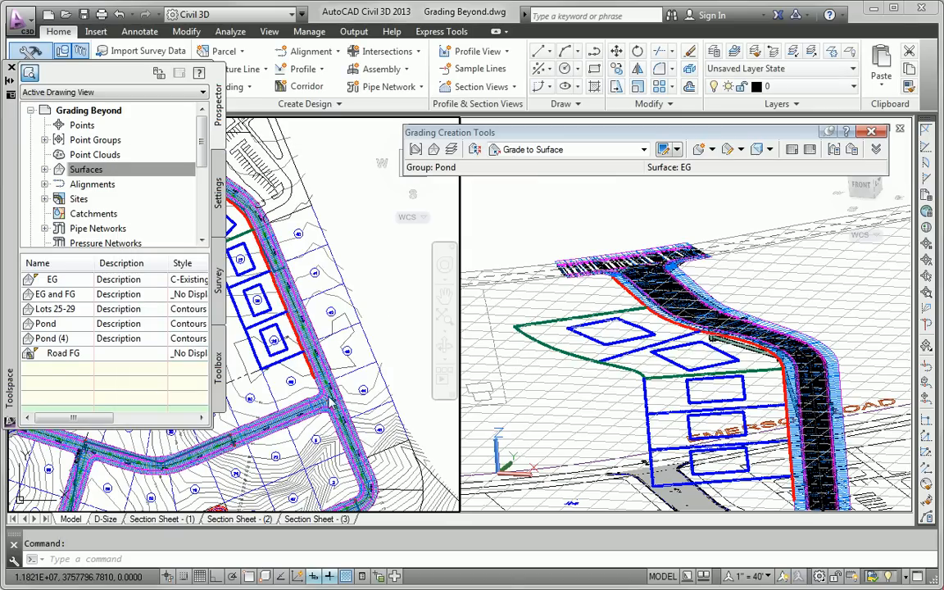
Start adding standard breaklines to the Lots 25-29 surface with a supplementing distance of 10 feet and a mid-ordinate distance of .05.
left_click(105, 170)
left_click(44, 170)
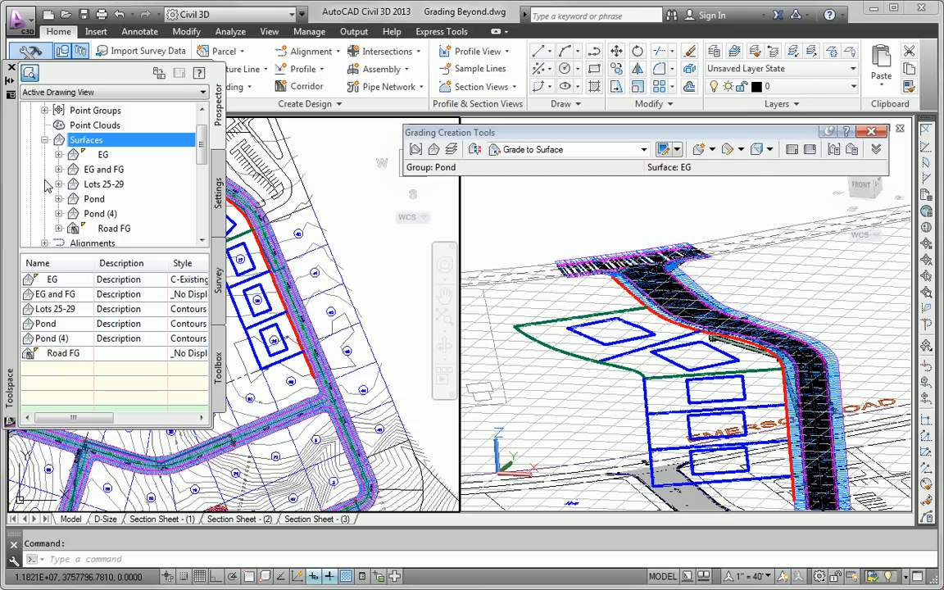
left_click(58, 185)
left_click(73, 228)
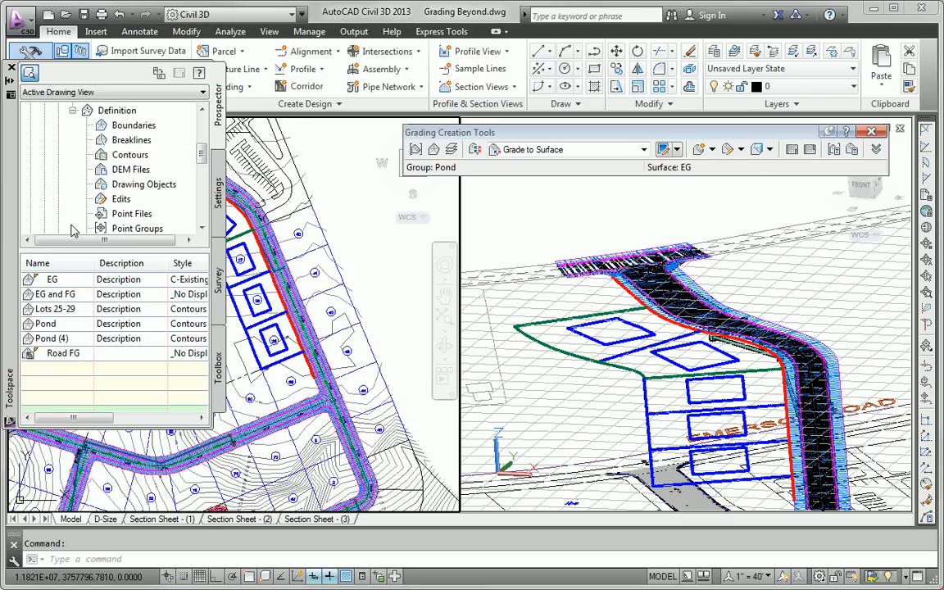
right_click(123, 140)
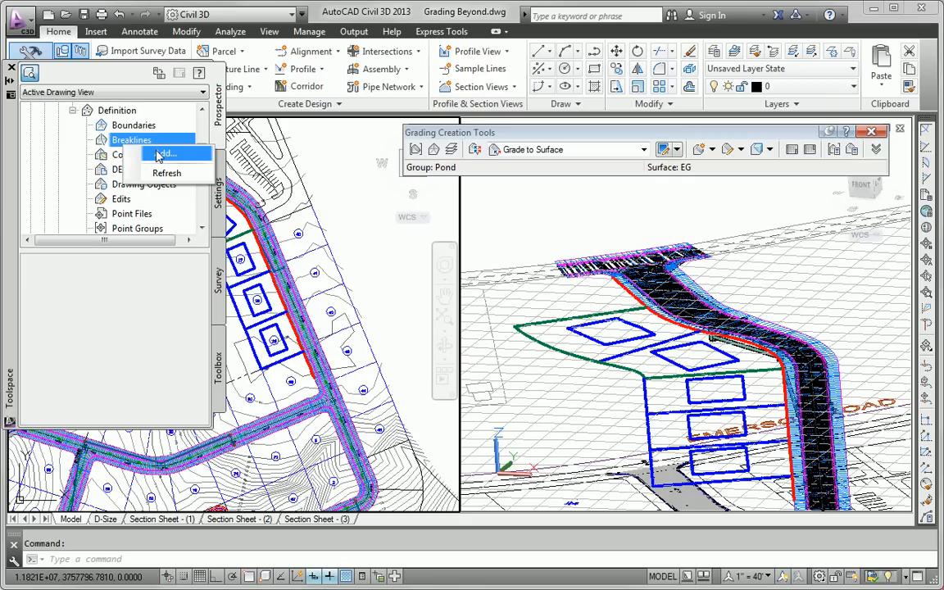
left_click(159, 154)
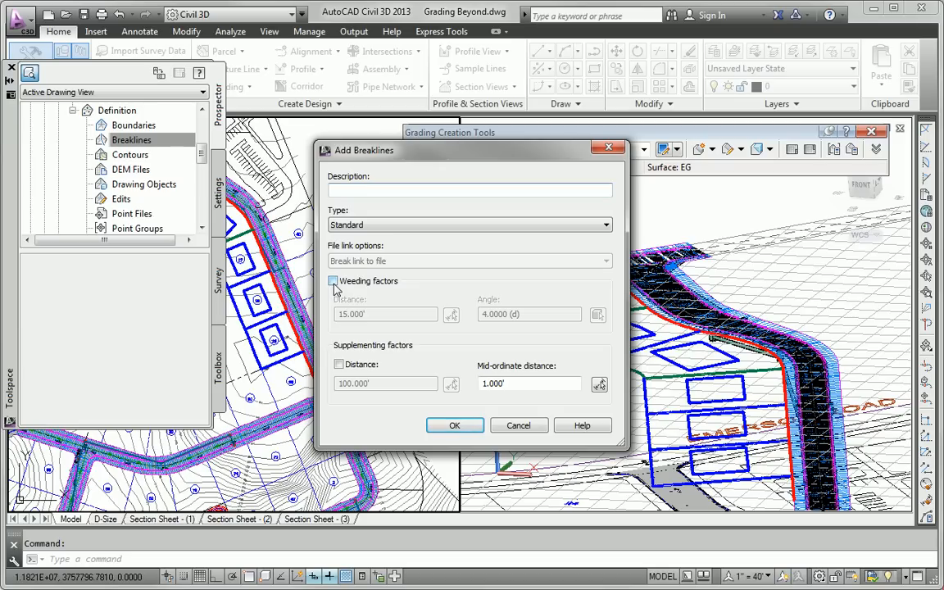
left_click(340, 365)
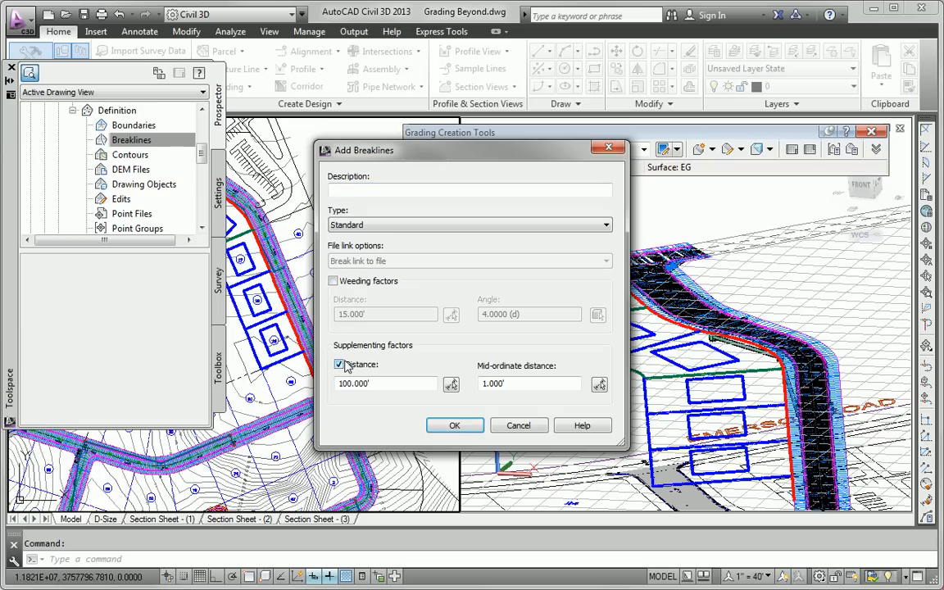
double_click(371, 383)
type("5")
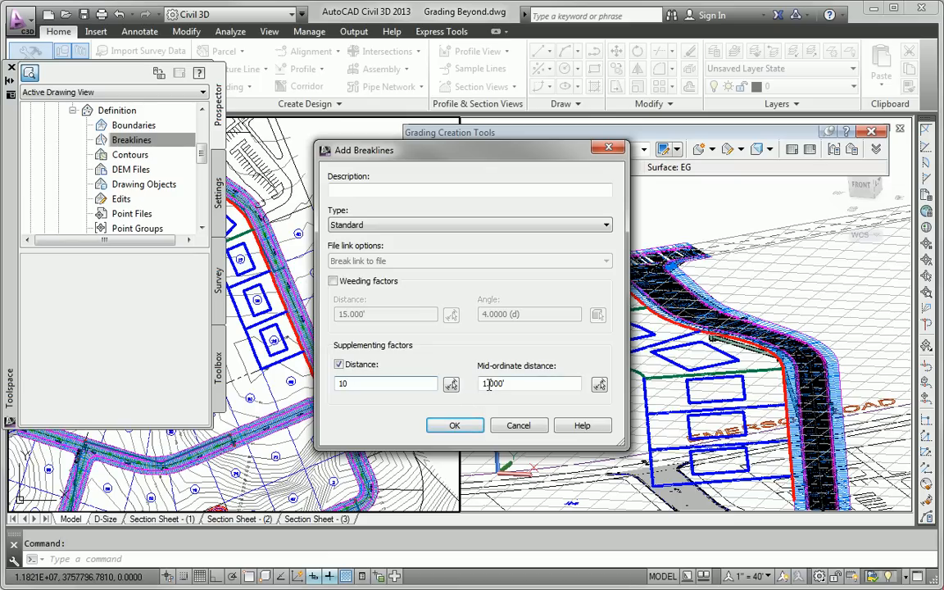
left_click_drag(511, 383, 483, 385)
type(".05")
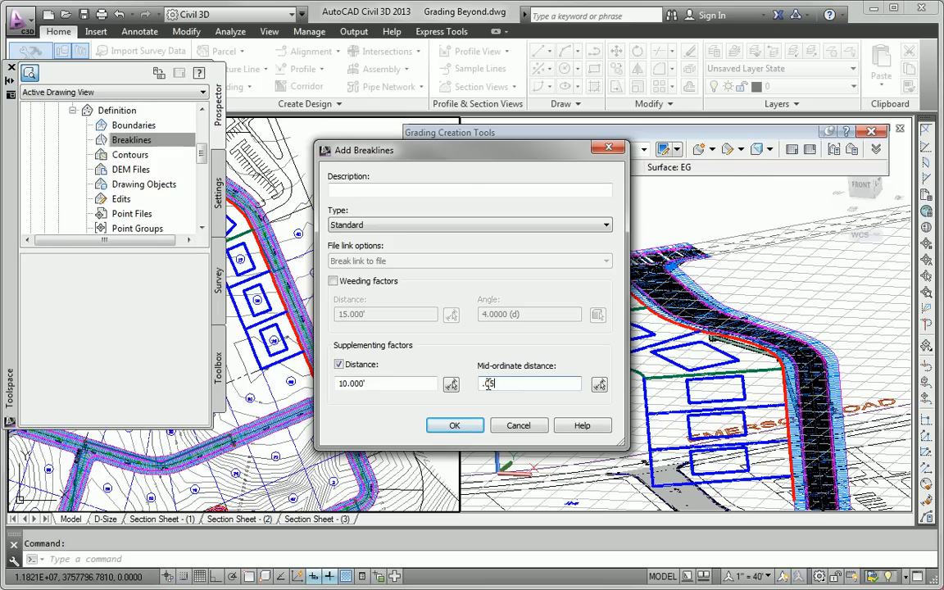
left_click(455, 426)
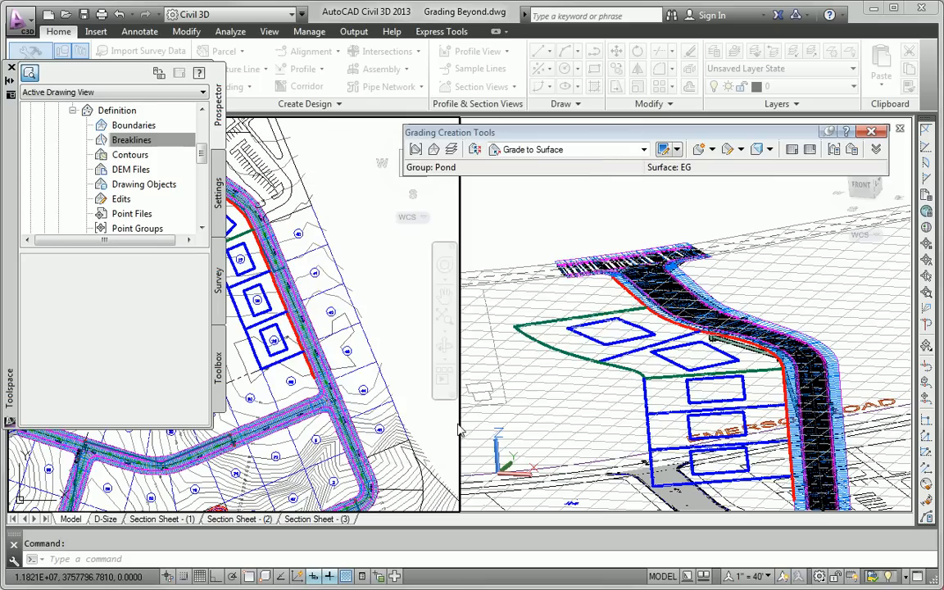
Select the lot lines and building pads of lots 25, 26 and 27 as breaklines.
middle_click_drag(352, 276, 444, 269)
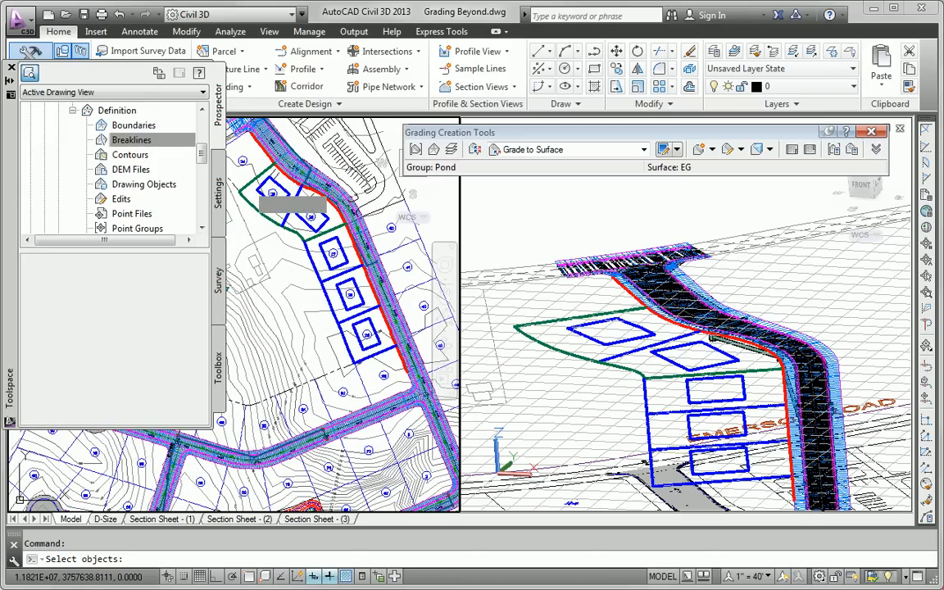
left_click(246, 184)
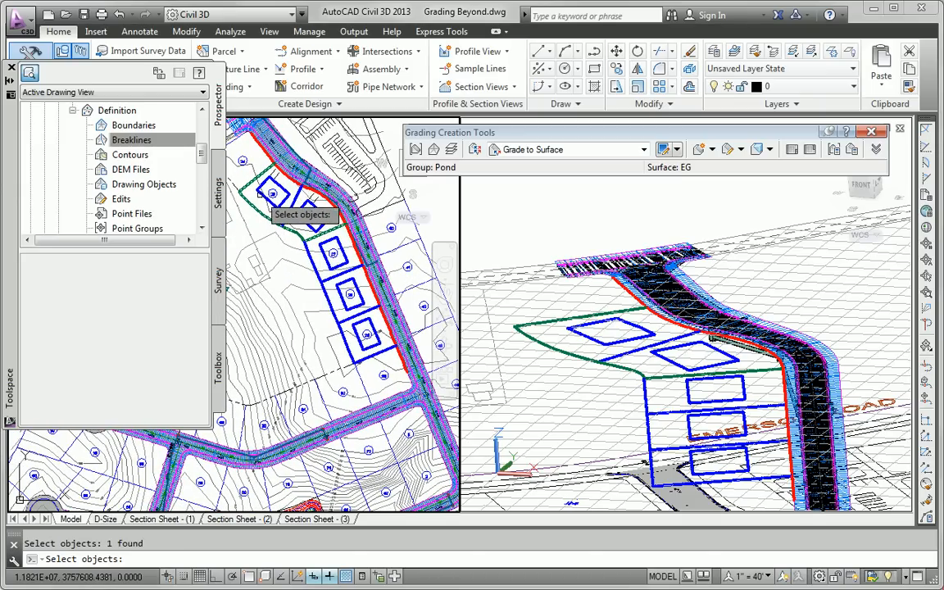
scroll(259, 188, "up", 3)
left_click(259, 188)
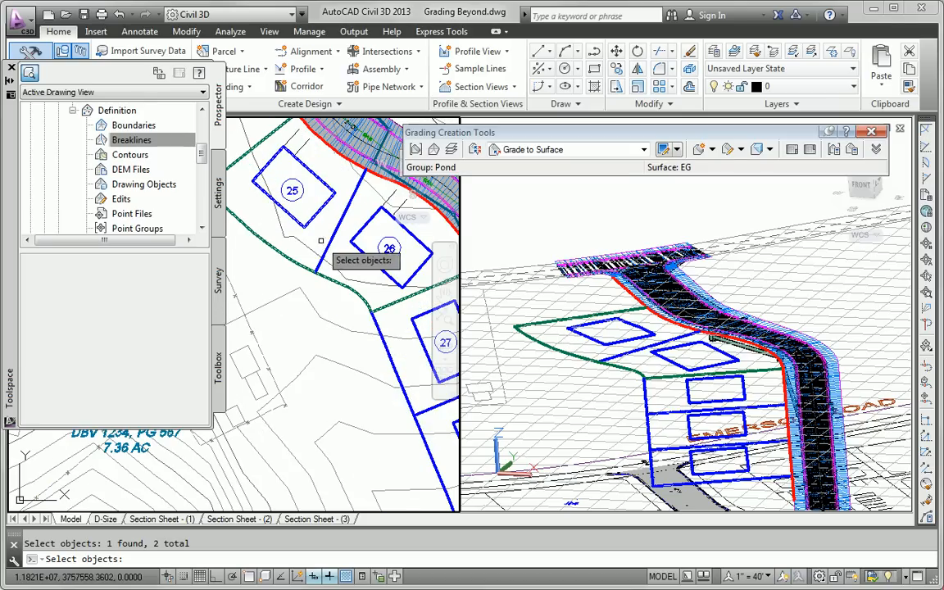
left_click(360, 249)
left_click(361, 249)
middle_click_drag(360, 327, 253, 244)
left_click(281, 260)
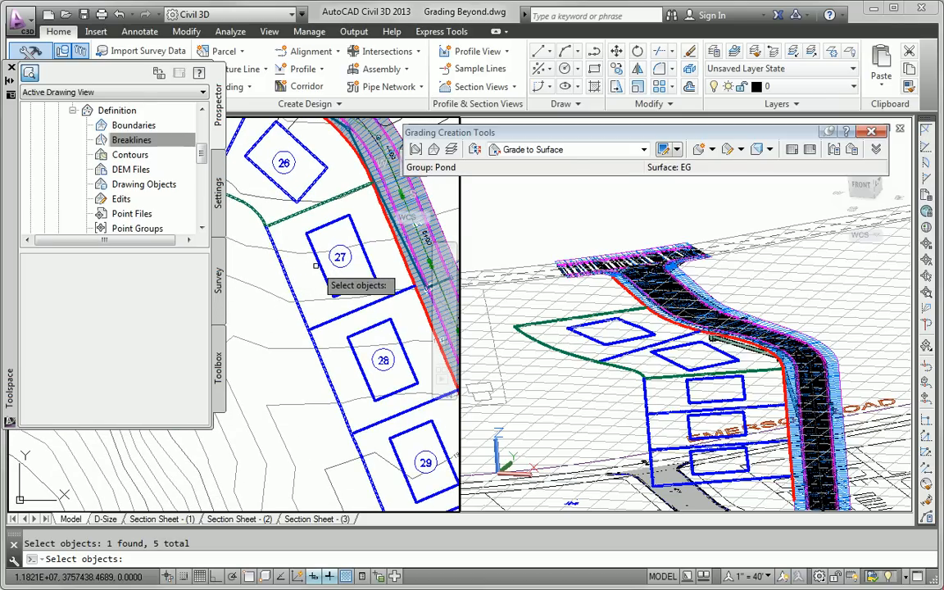
left_click(318, 264)
Add the lot lines and pads of lots 28 and 29 to the breakline selection and build them into the surface.
middle_click_drag(349, 341, 320, 279)
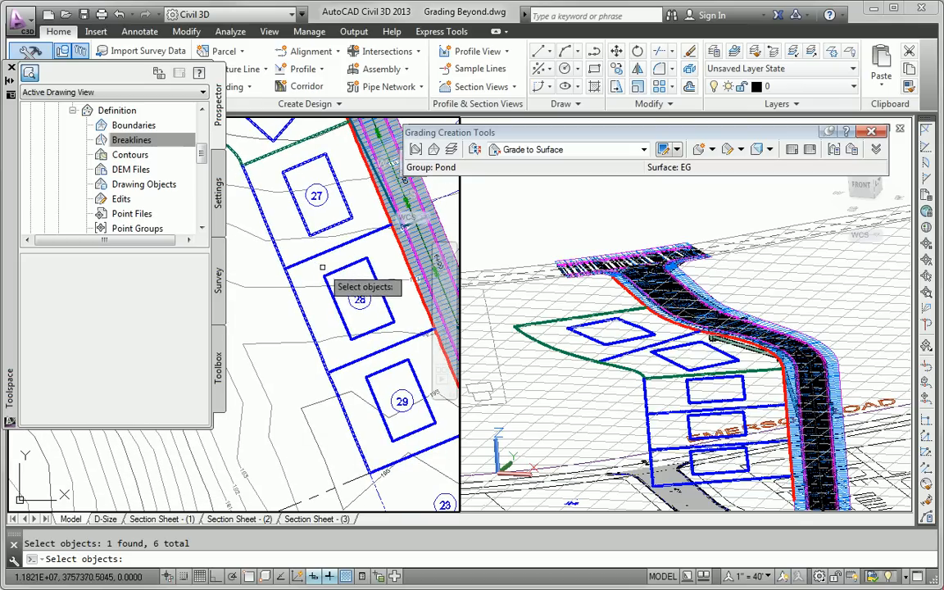
left_click(333, 270)
left_click(335, 272)
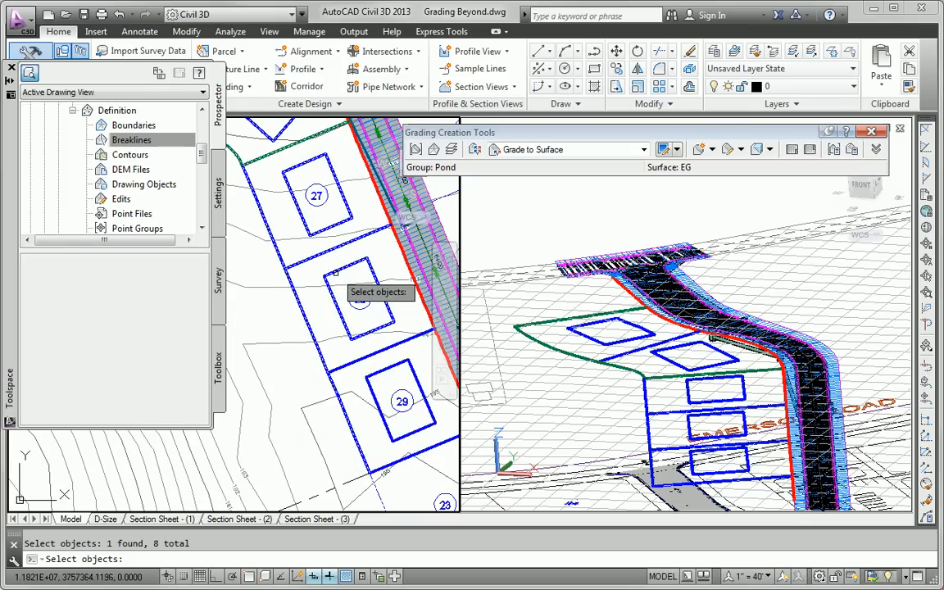
left_click(357, 359)
left_click(371, 389)
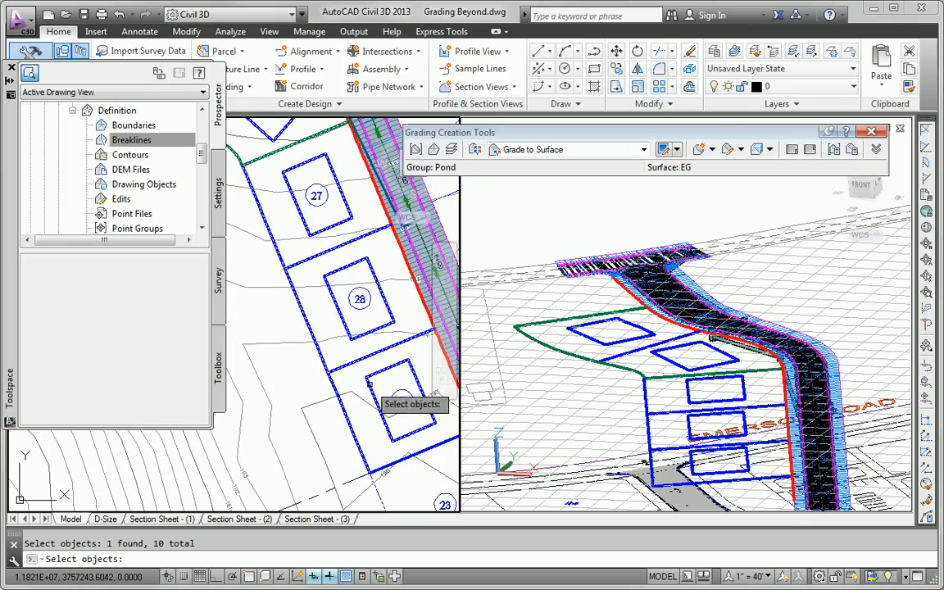
scroll(358, 374, "down", 2)
scroll(394, 435, "up", 4)
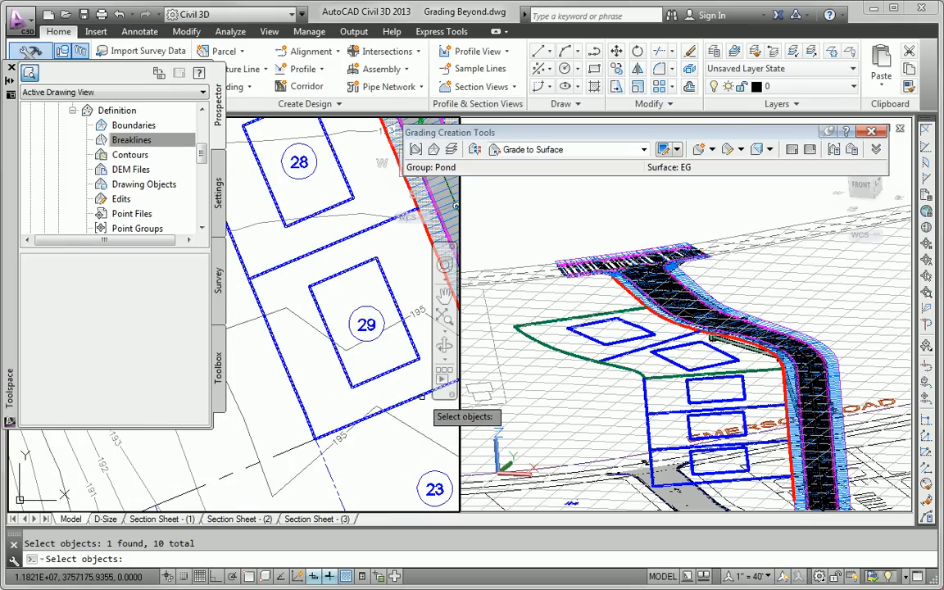
left_click(414, 395)
scroll(402, 401, "down", 5)
key("Return")
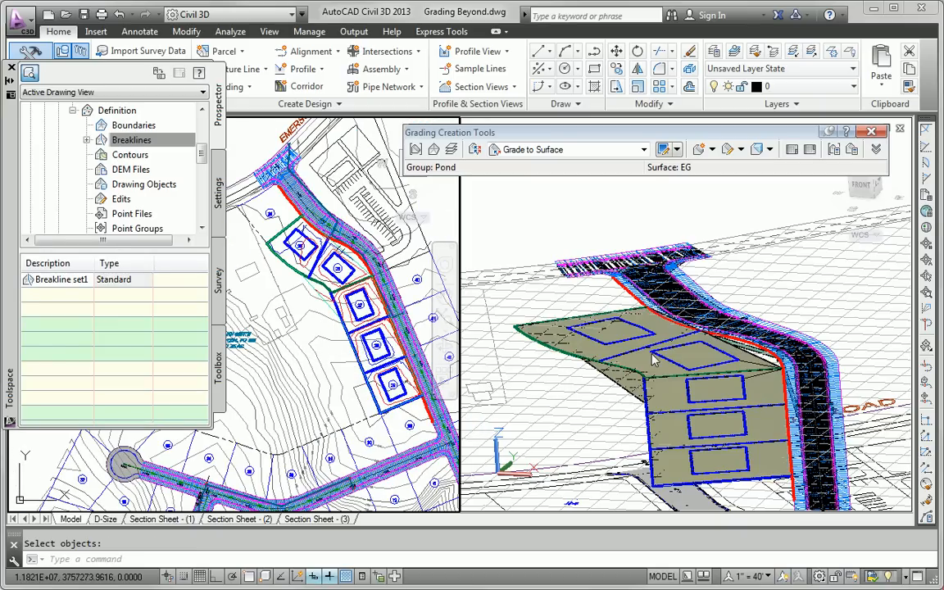
Examine the new lots surface in the 3D and plan views, especially its contours and rear edge behind lots 26 and 27.
left_click(612, 408)
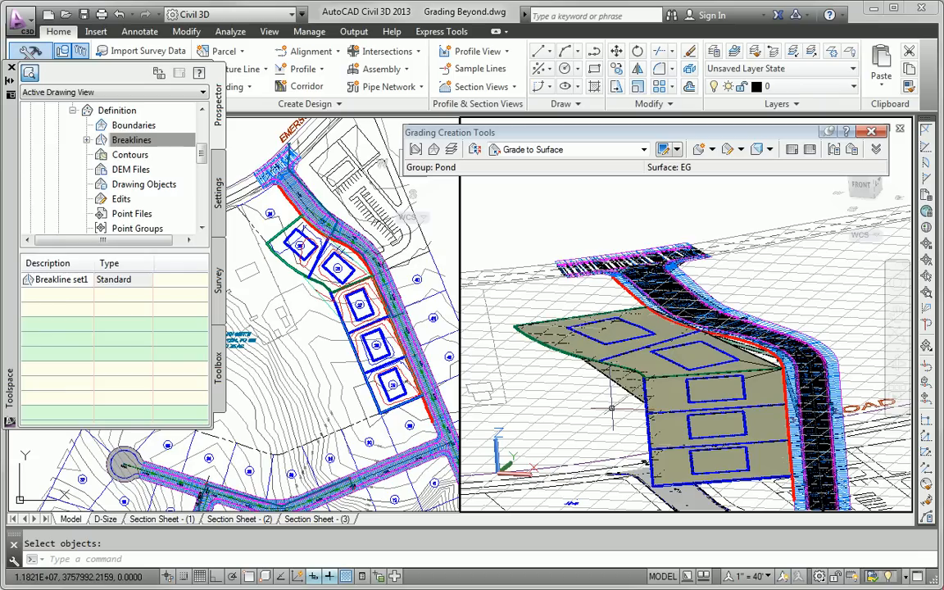
key("Escape")
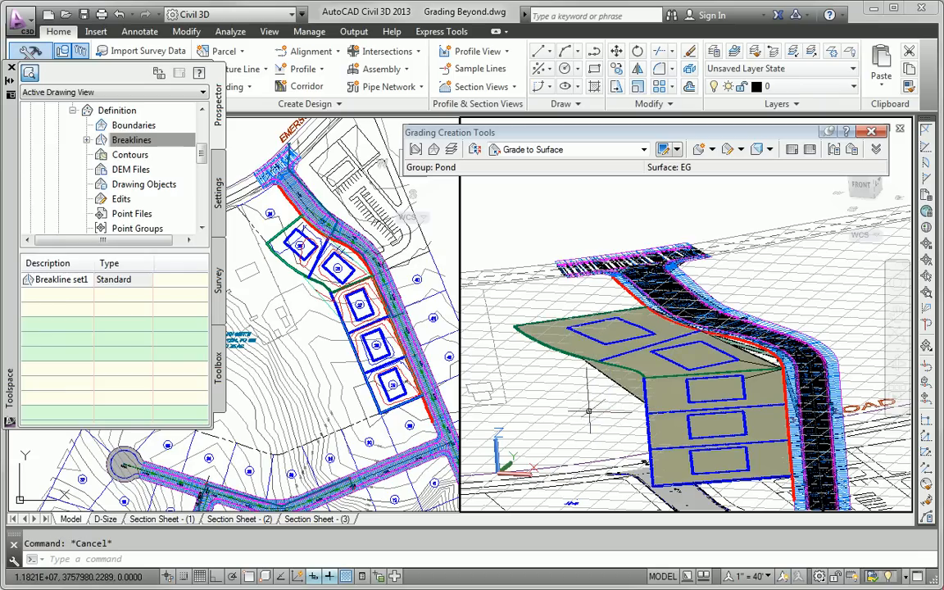
middle_click_drag(571, 352, 559, 303)
left_click(330, 328)
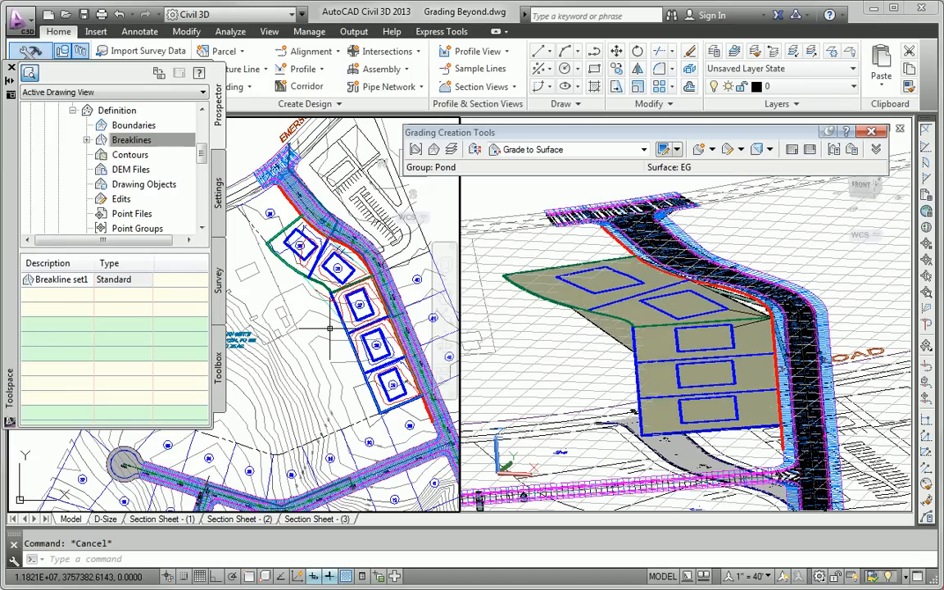
scroll(330, 328, "up", 2)
middle_click_drag(329, 326, 315, 307)
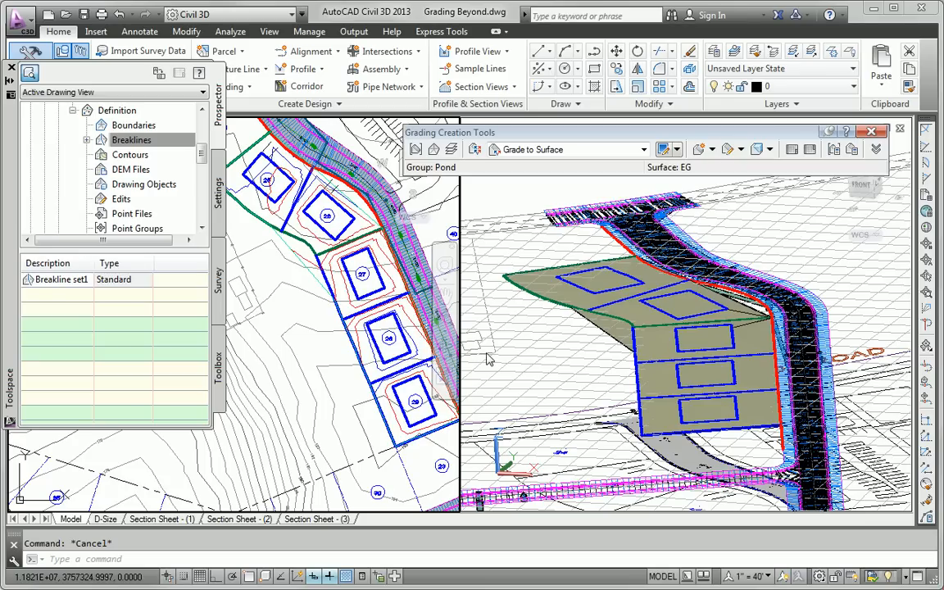
middle_click_drag(352, 300, 315, 354)
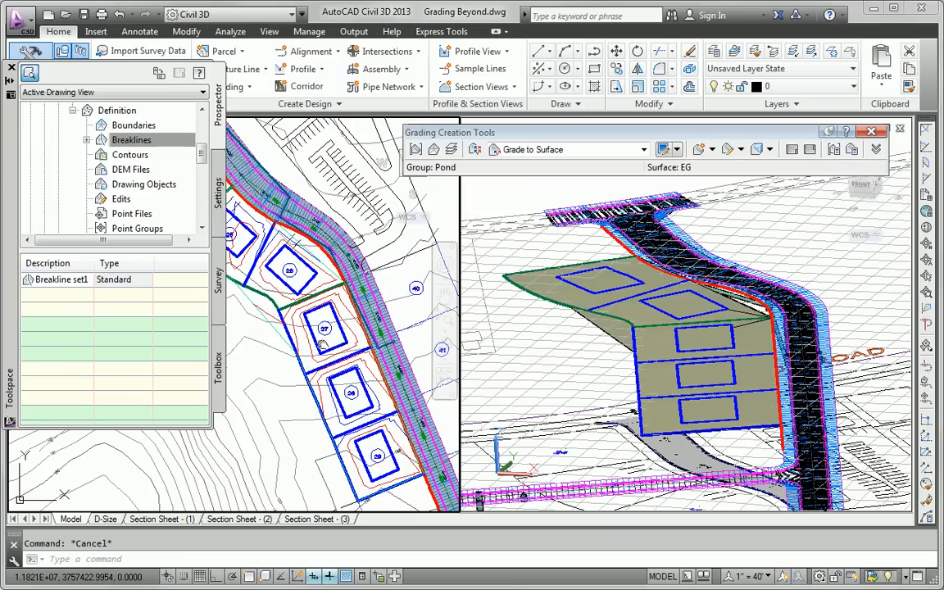
middle_click_drag(321, 342, 360, 331)
scroll(317, 363, "up", 2)
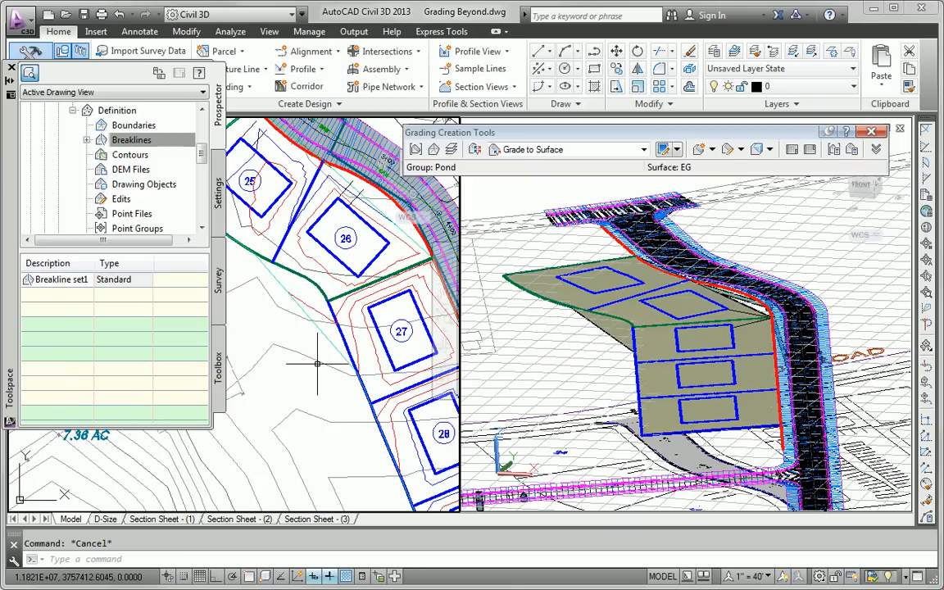
middle_click_drag(295, 345, 297, 307)
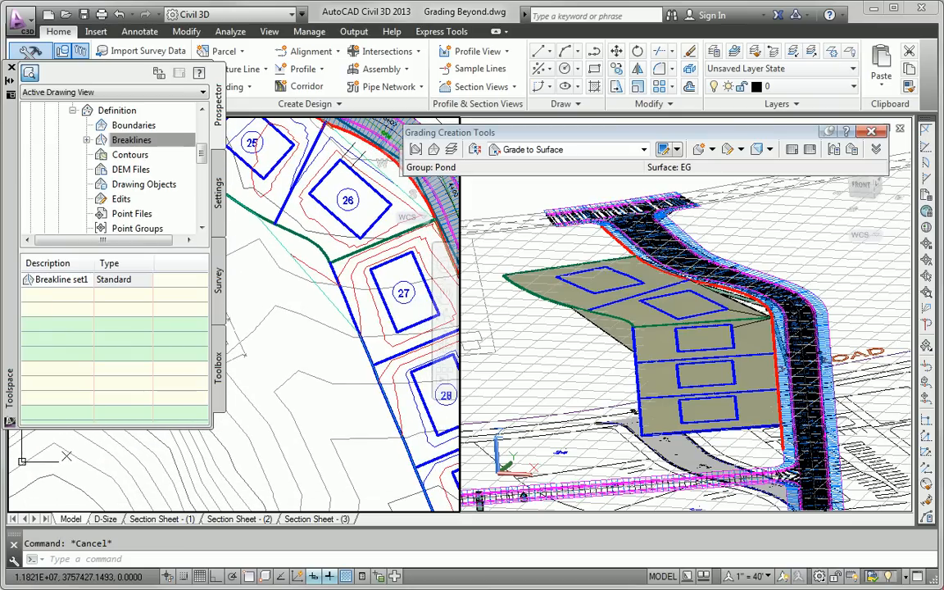
Change the Lots 25-29 surface style to Contours and Triangles.
left_click(283, 246)
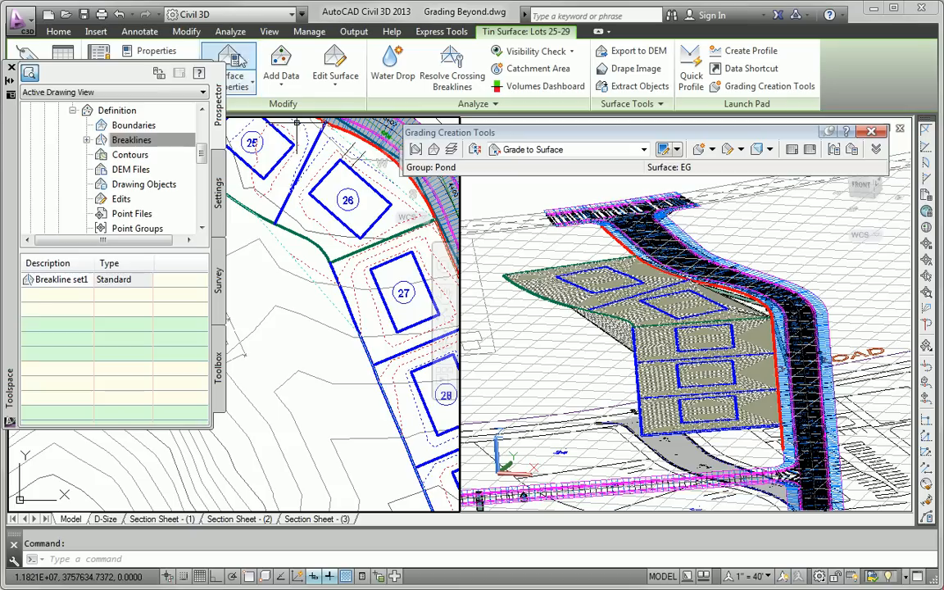
left_click_drag(12, 114, 20, 168)
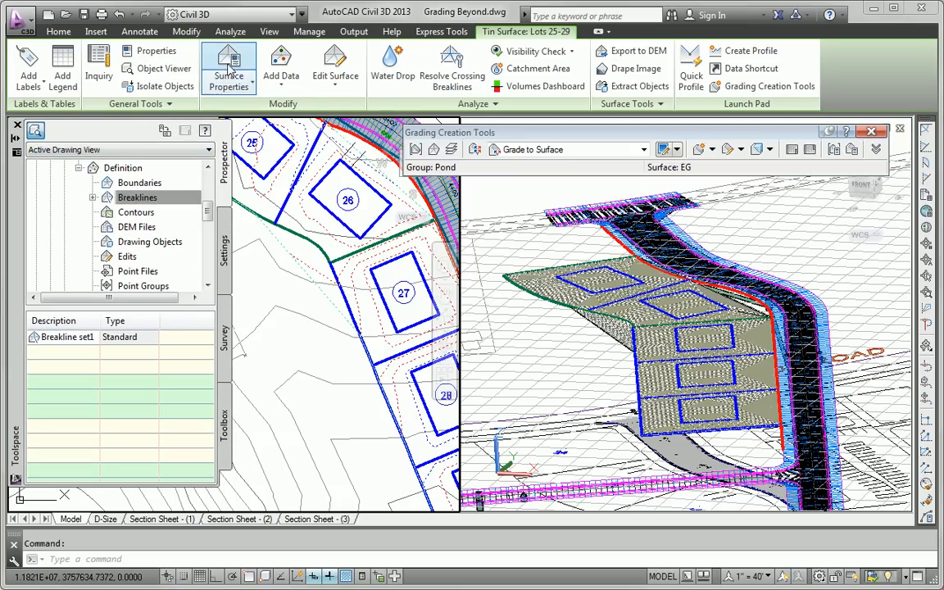
left_click(230, 69)
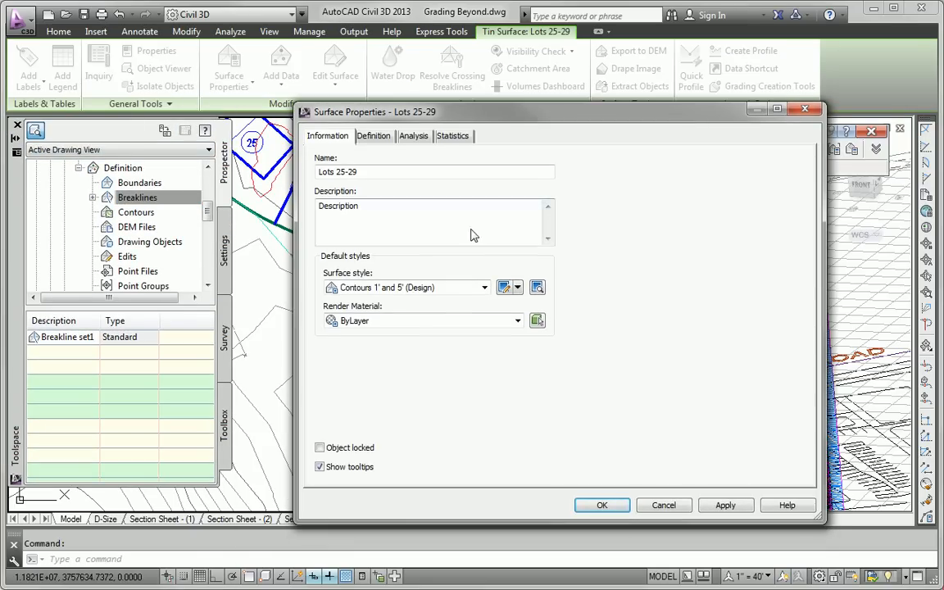
left_click(412, 288)
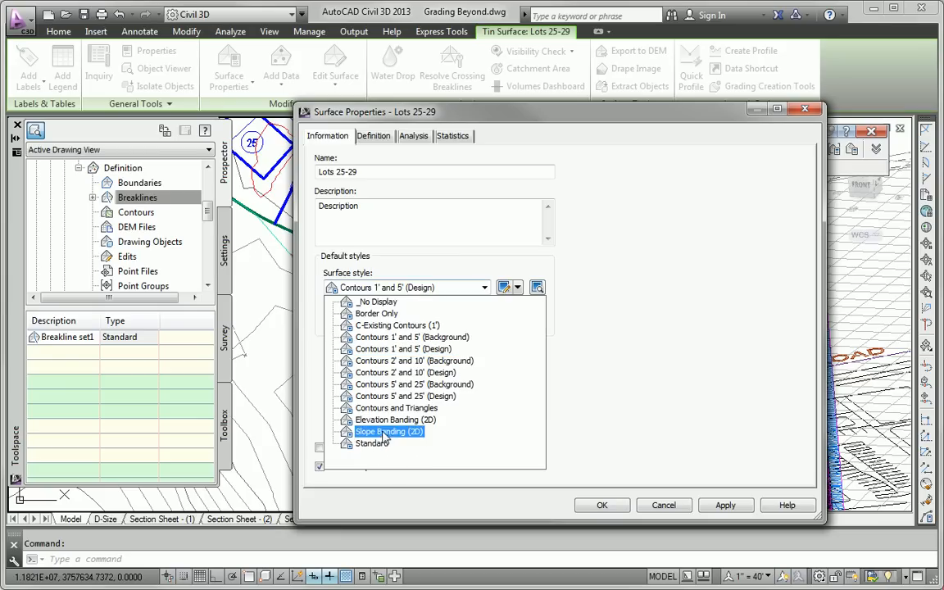
left_click(396, 407)
left_click(602, 505)
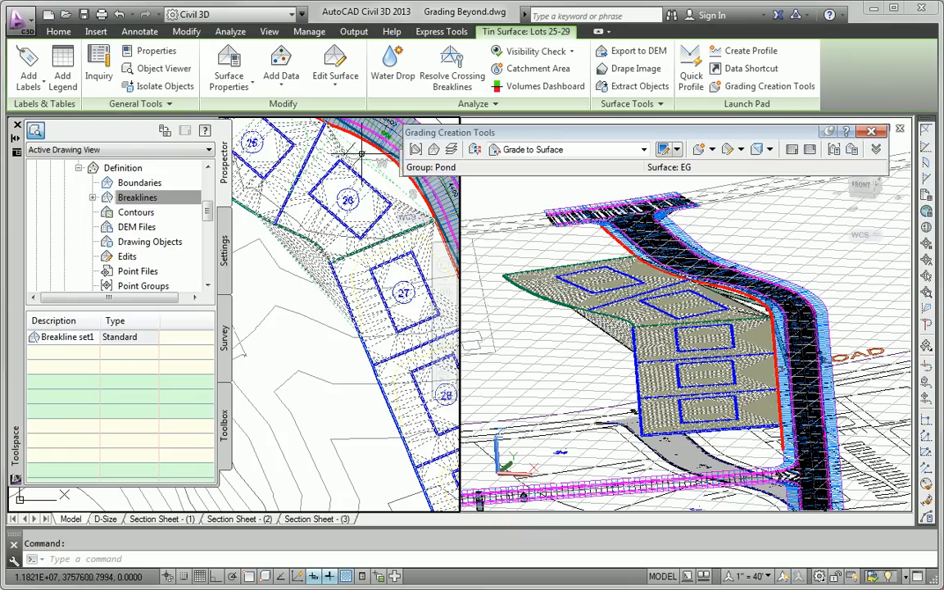
Add the red road-edge feature line to the Lots 25-29 surface as a standard breakline with a 10' supplementing distance.
scroll(326, 366, "down", 3)
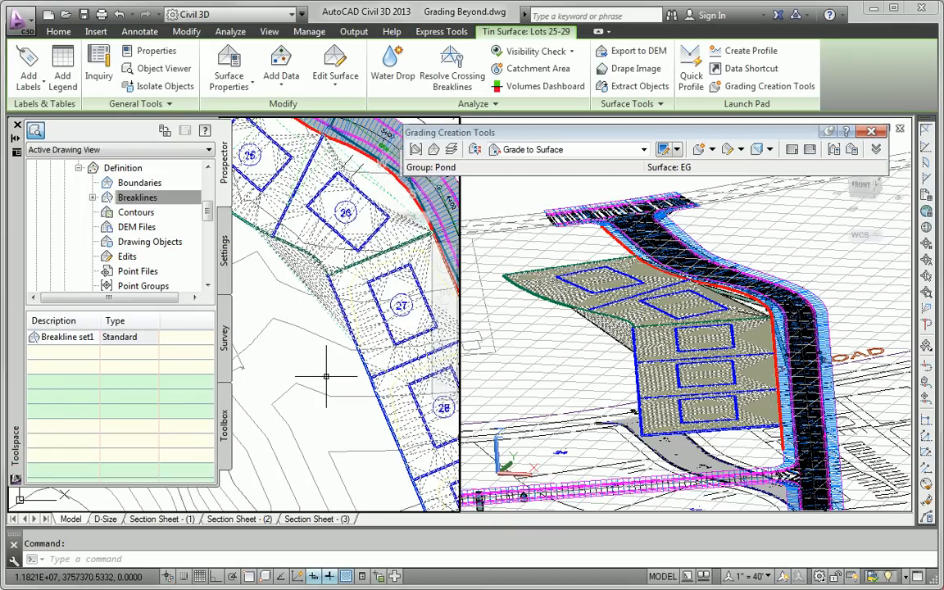
key("Escape")
middle_click_drag(270, 216, 238, 151)
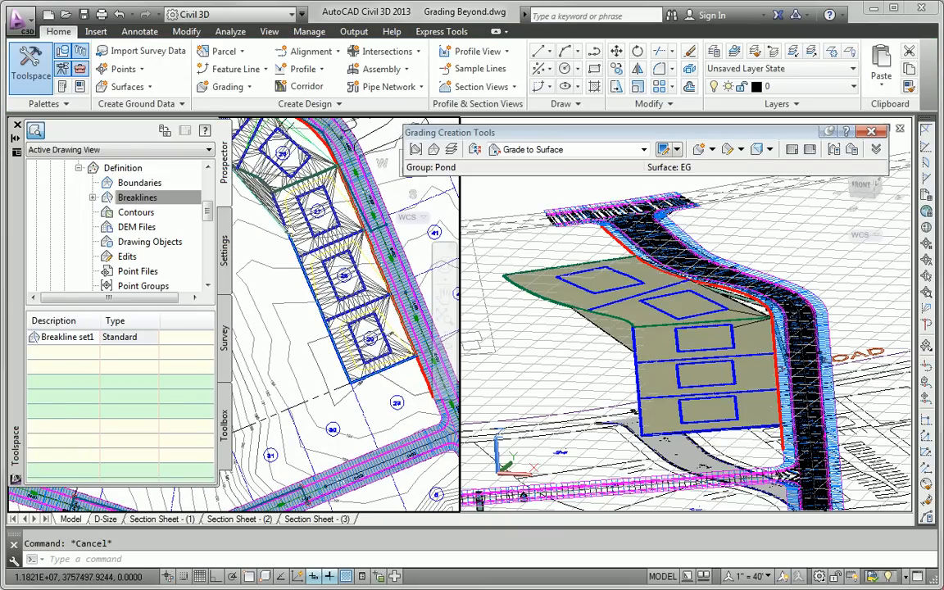
middle_click_drag(364, 320, 421, 433)
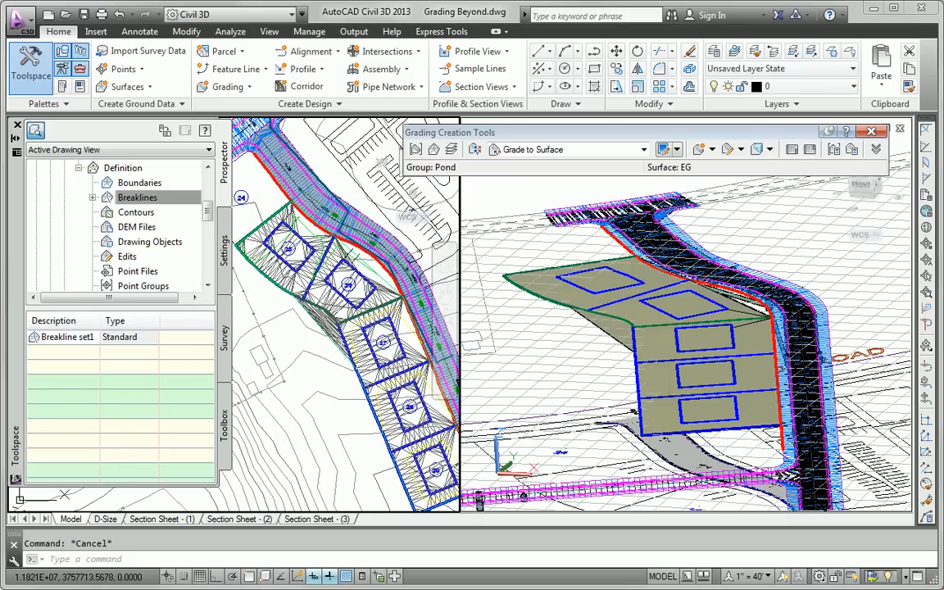
left_click(277, 184)
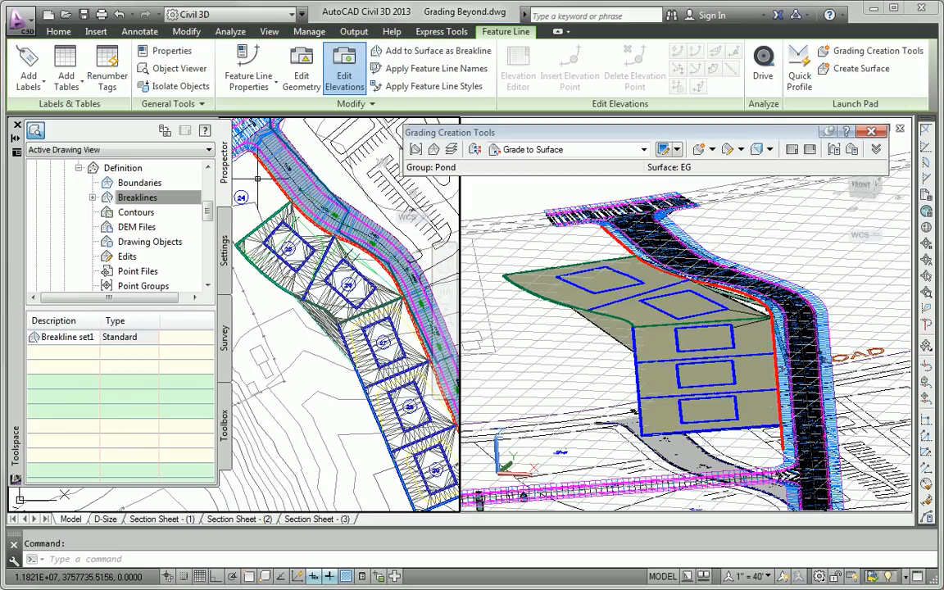
left_click(407, 51)
left_click(384, 293)
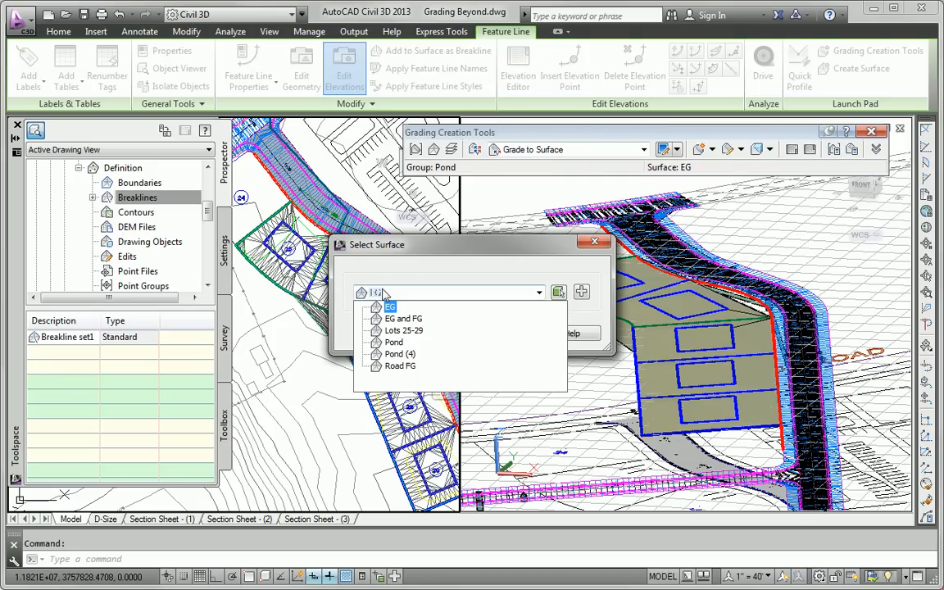
left_click(399, 330)
left_click(449, 335)
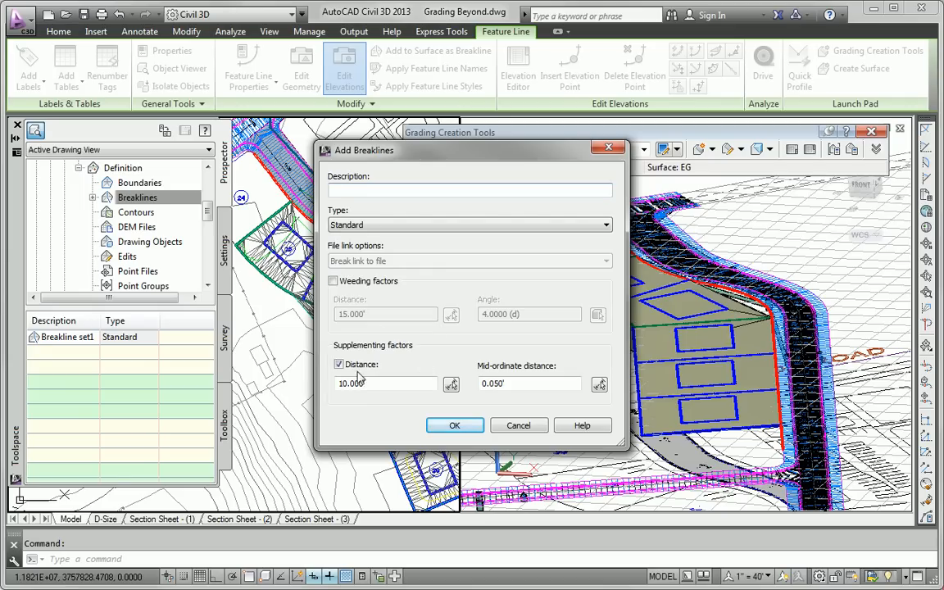
left_click(456, 425)
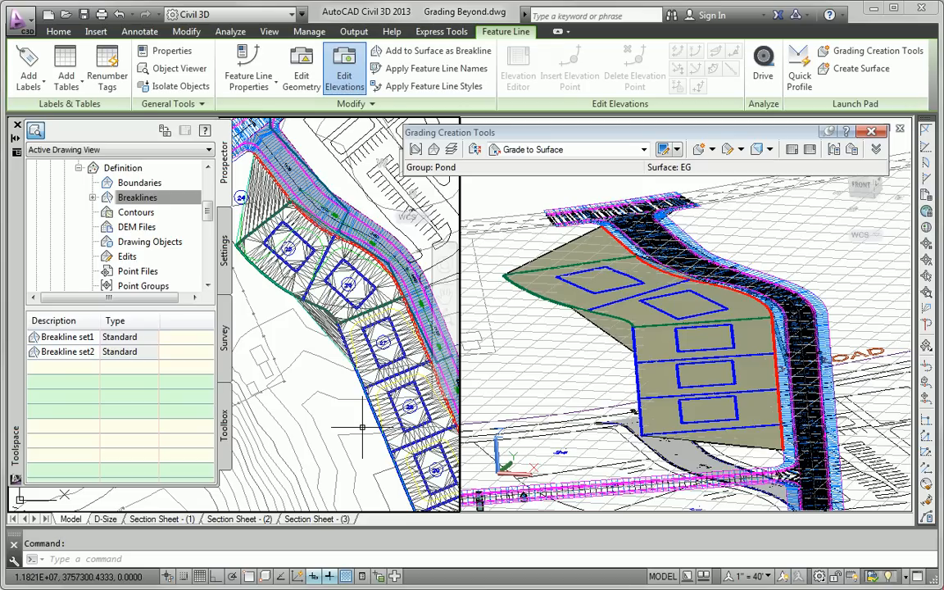
mouse_move(298, 334)
middle_mouse_down()
mouse_move(283, 273)
mouse_move(307, 340)
middle_mouse_up()
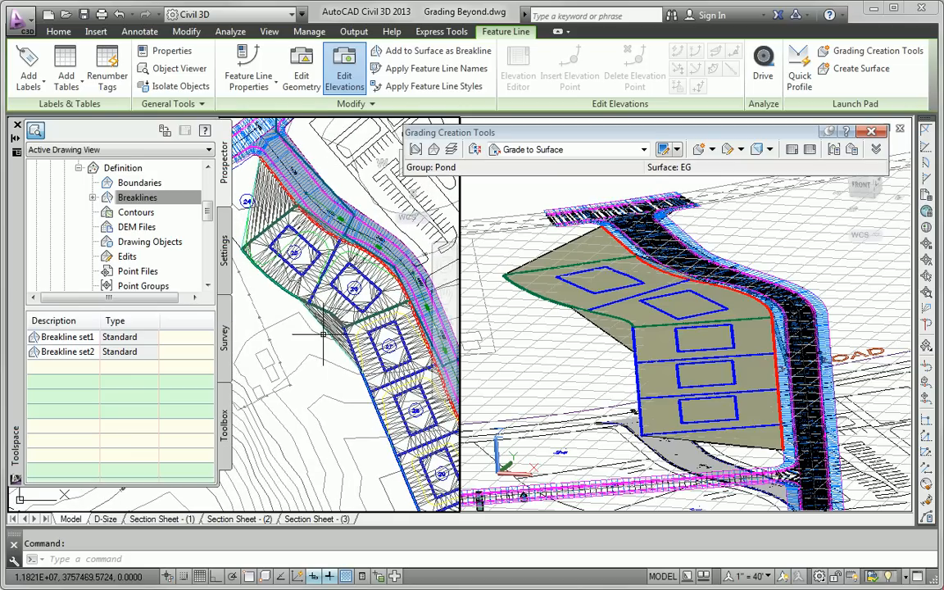
Delete the Lots 25-29 surface's triangle edges across lot 24, beyond lot 25's side line, using a fence selection.
key("Escape")
left_click(283, 207)
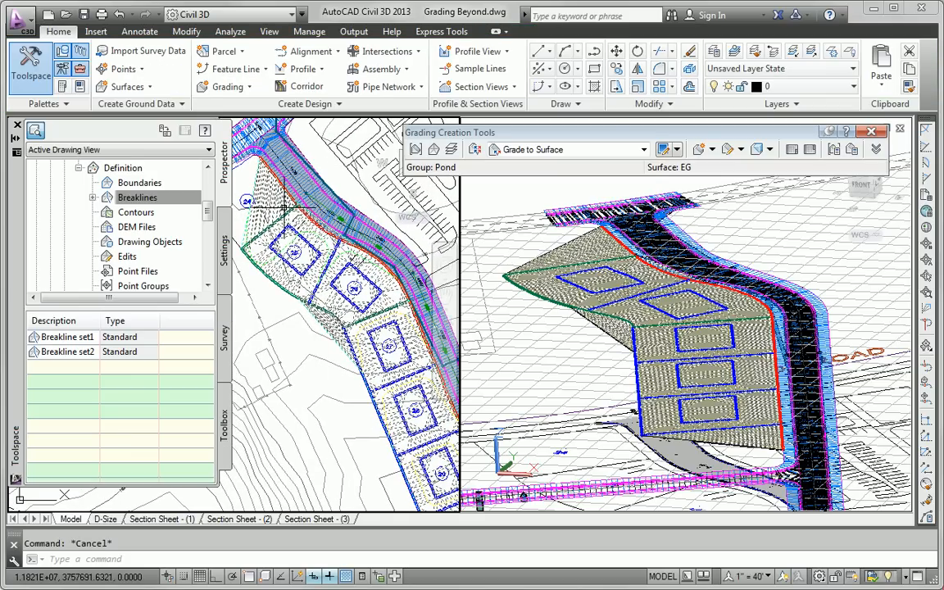
left_click(335, 74)
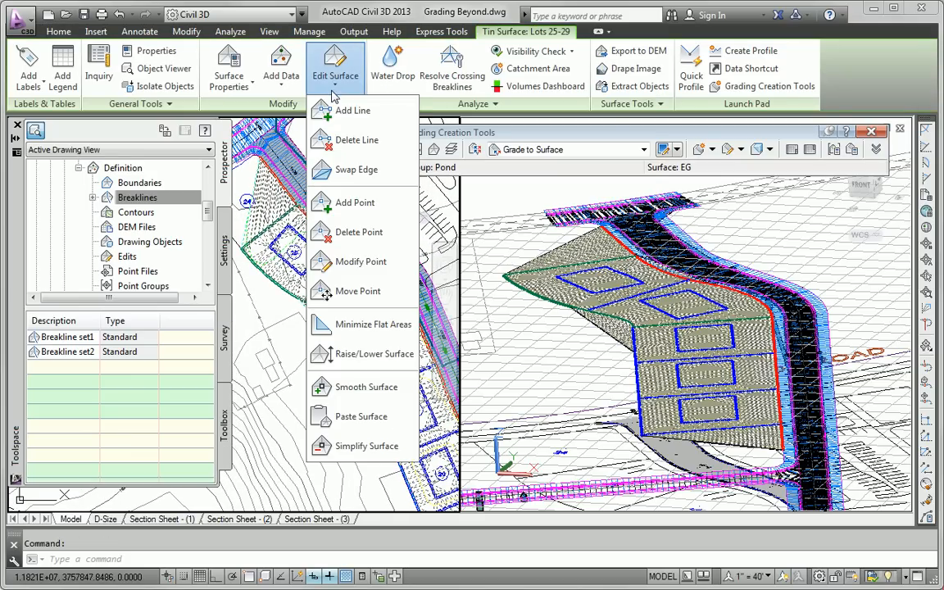
left_click(344, 141)
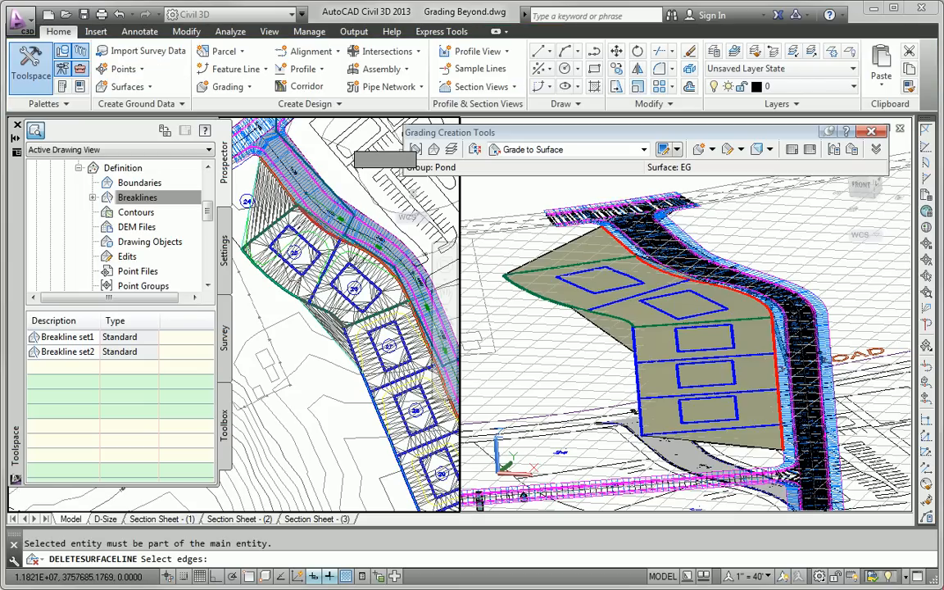
scroll(349, 255, "up", 4)
scroll(349, 254, "down", 4)
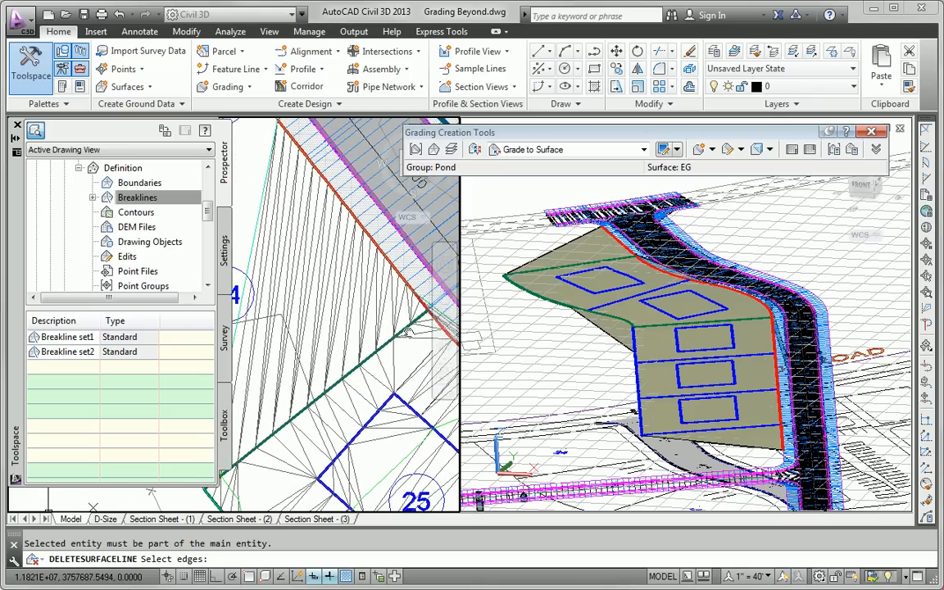
middle_click_drag(408, 331, 405, 331)
type("f")
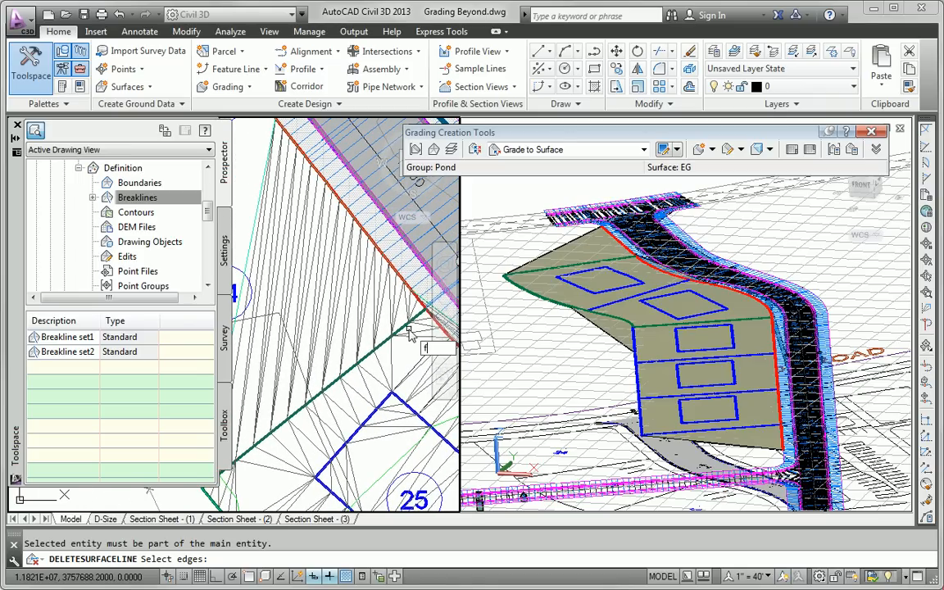
key("Return")
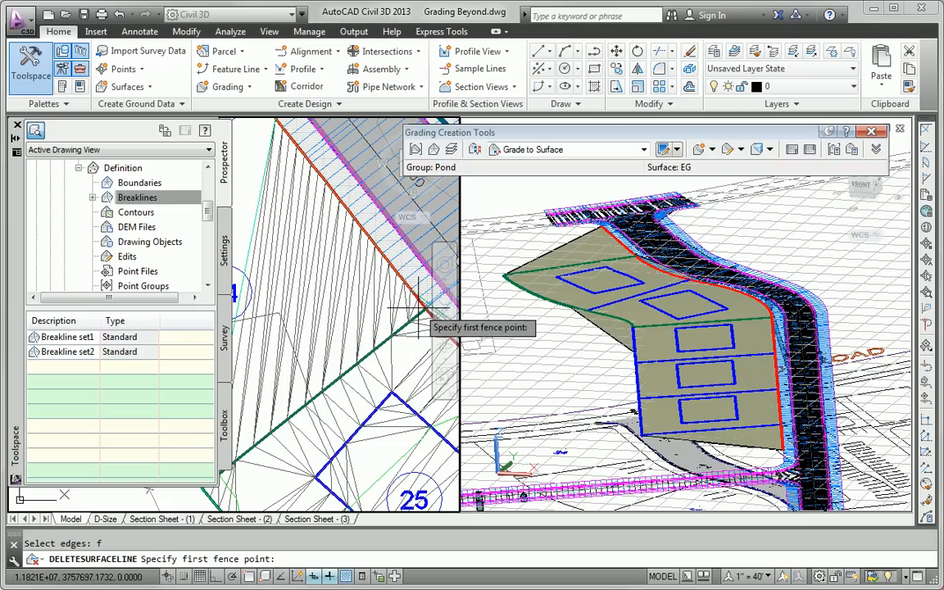
left_click(420, 313)
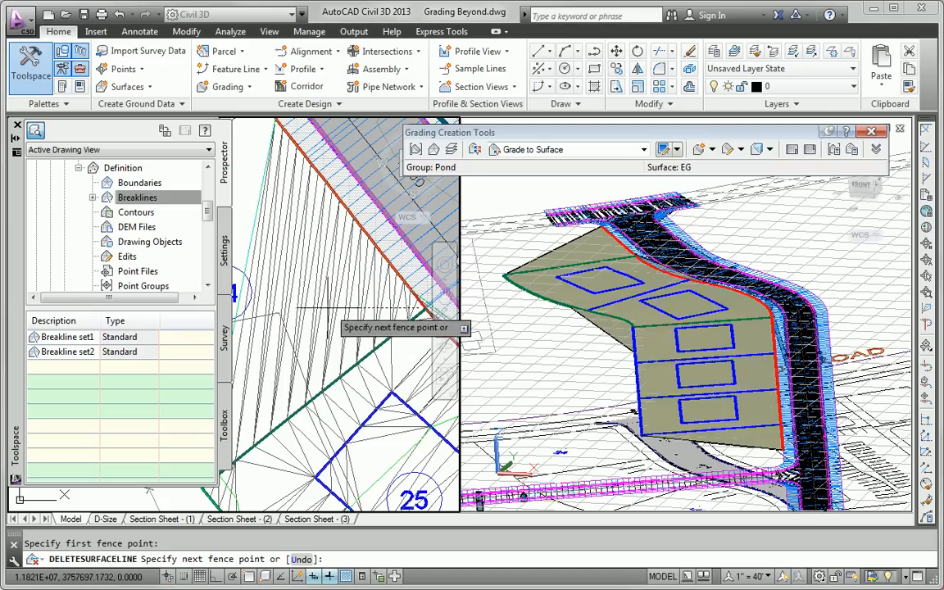
left_click(242, 251)
key("Return")
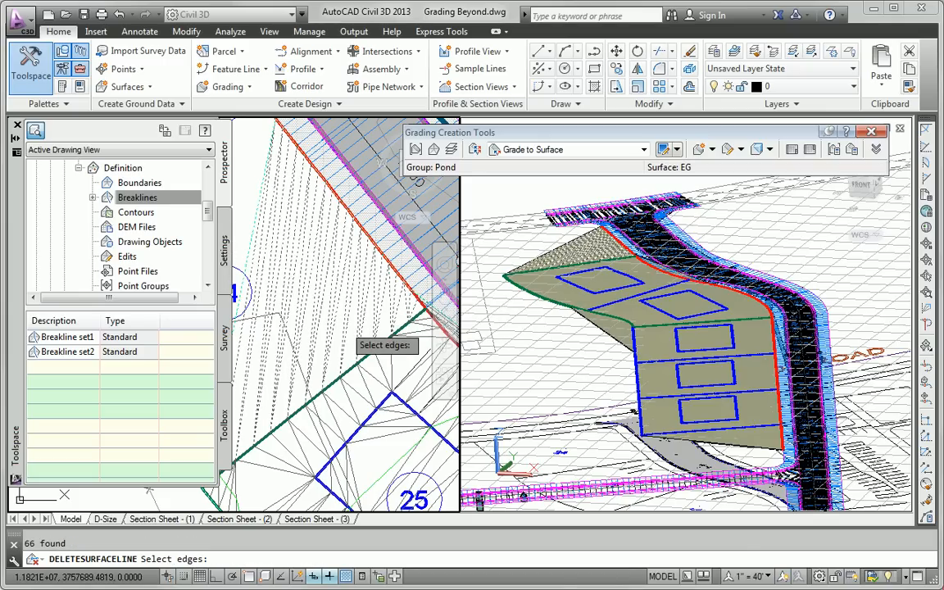
Delete the stray triangle edges spanning the inside corner behind lots 26 and 27, using a fence selection.
scroll(381, 328, "down", 5)
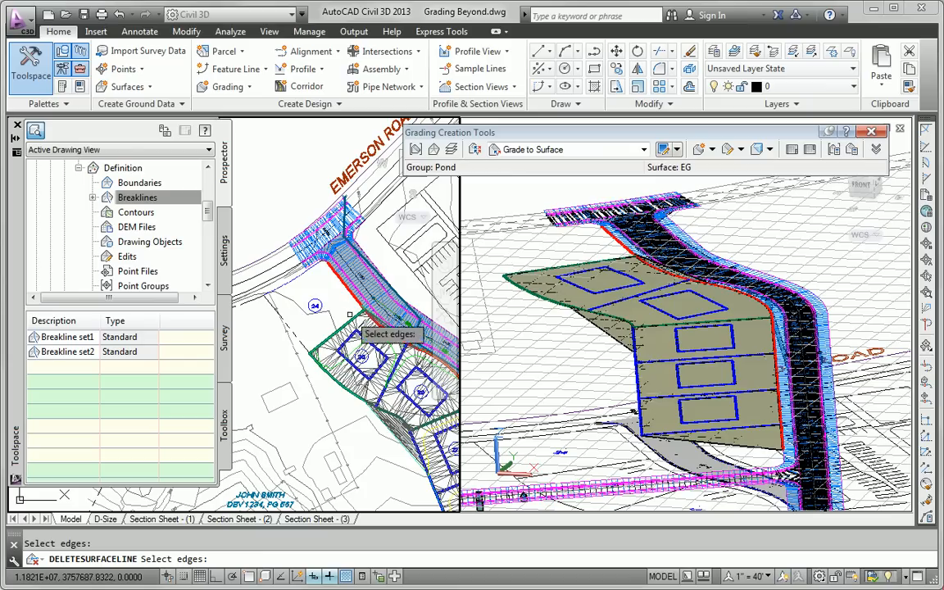
scroll(401, 438, "up", 7)
type("f")
key("Return")
middle_click_drag(379, 358, 280, 210)
scroll(280, 210, "up", 2)
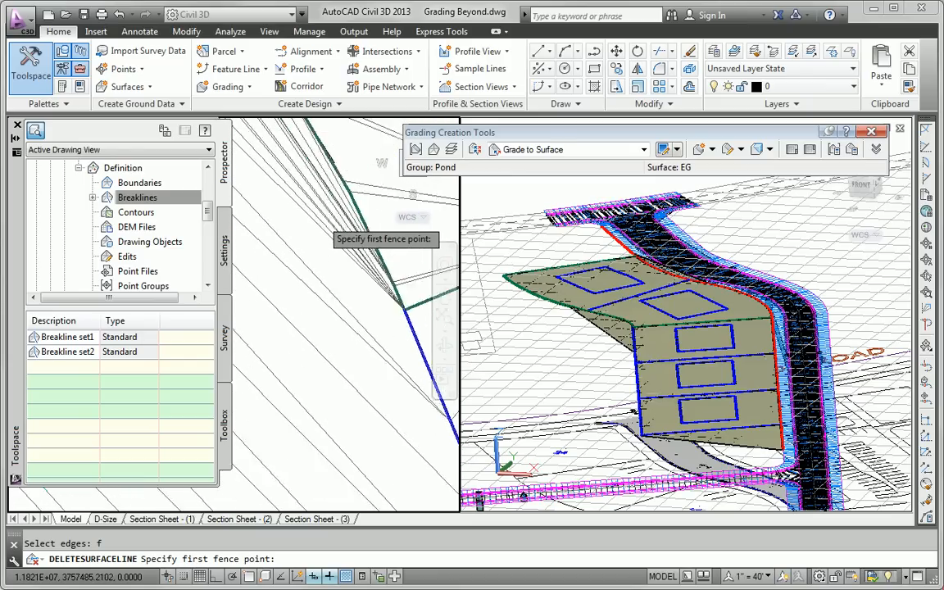
left_click(357, 169)
scroll(344, 217, "down", 3)
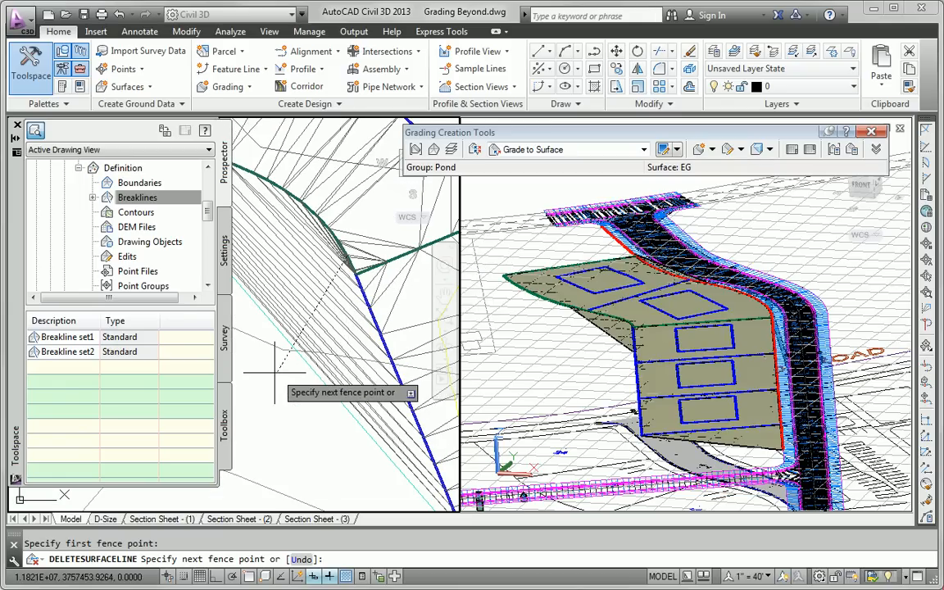
left_click(272, 373)
key("Return")
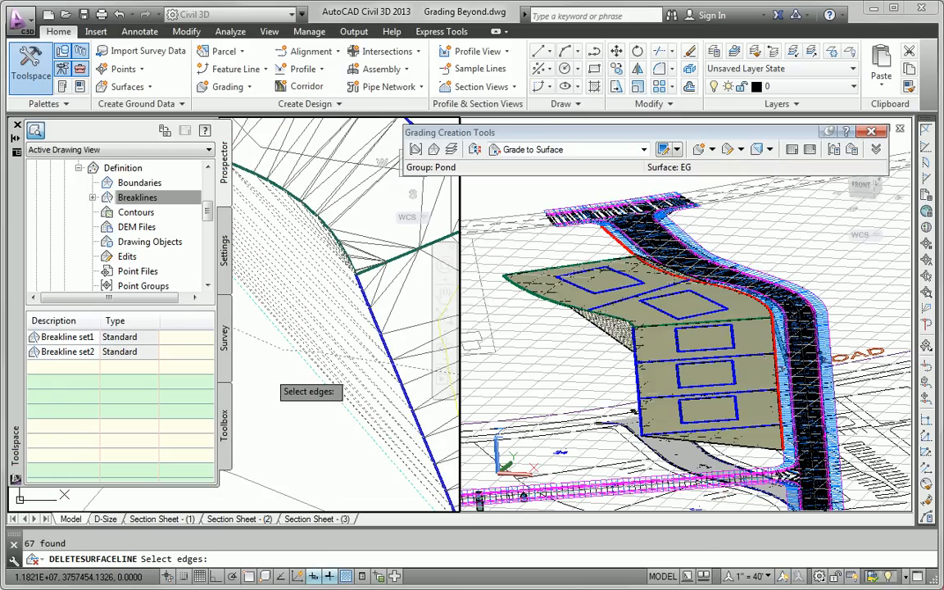
key("Return")
Delete the triangle edges beyond lot 29's outer side line, next to lot 23, with a fence and end the Delete Line command.
middle_click_drag(304, 407, 282, 199)
scroll(289, 208, "down", 2)
middle_click_drag(391, 380, 268, 190)
scroll(268, 189, "down", 3)
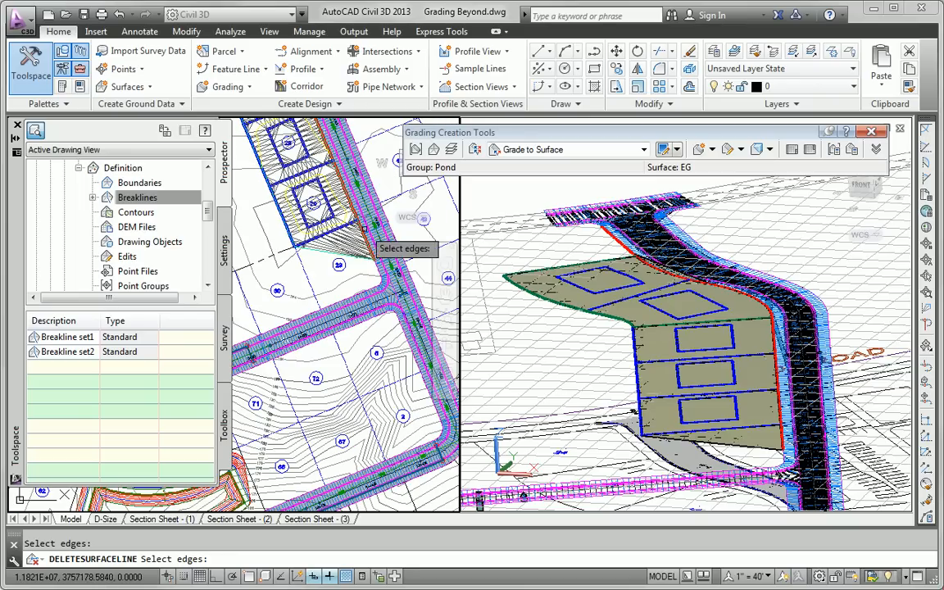
scroll(358, 231, "up", 3)
middle_click_drag(358, 231, 362, 229)
type("f")
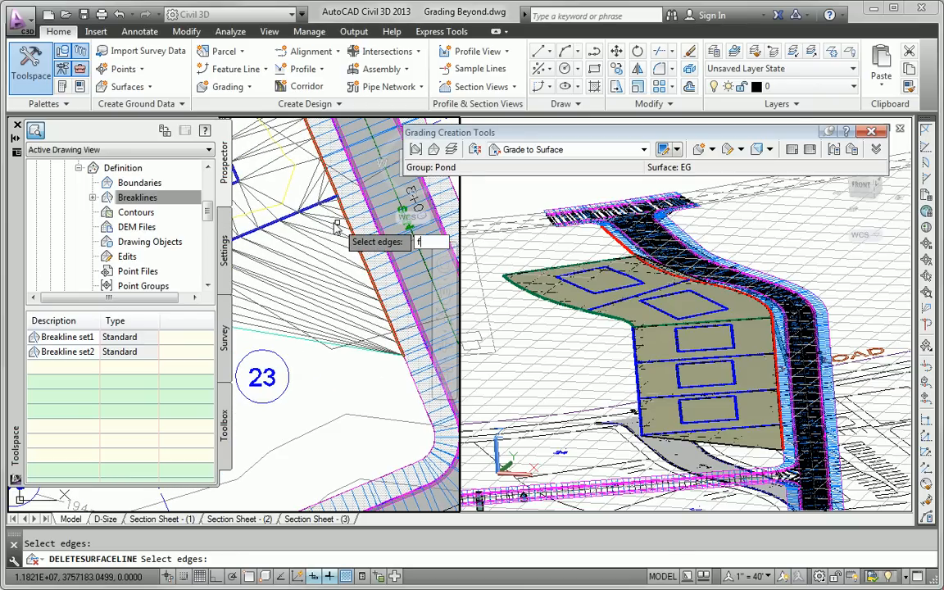
key("Return")
scroll(332, 206, "up", 2)
left_click(347, 193)
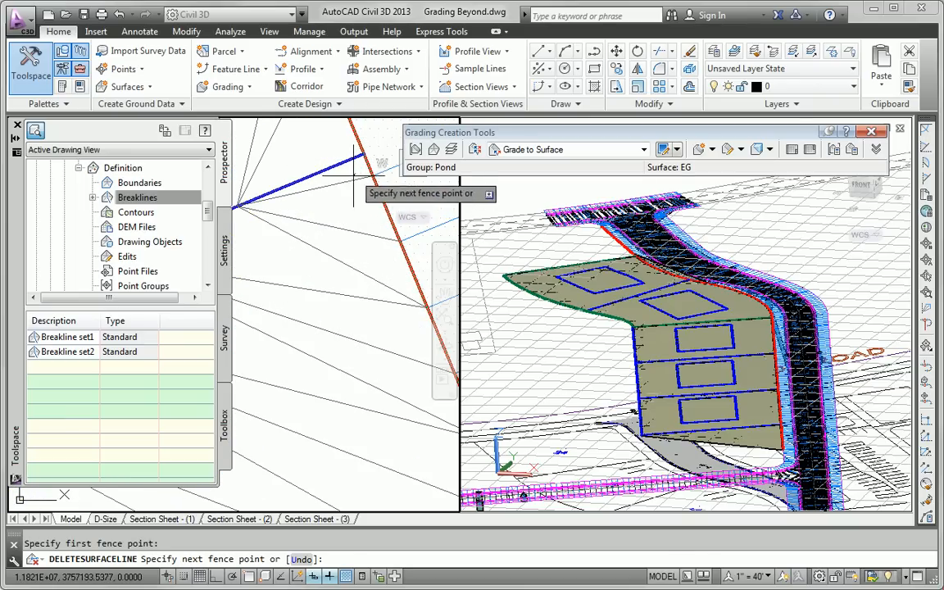
left_click(276, 401)
key("Return")
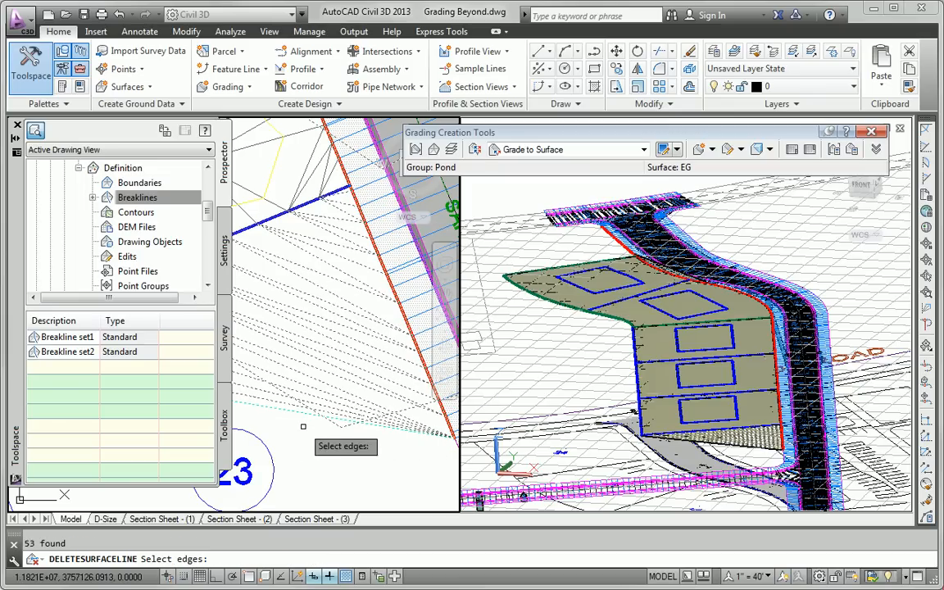
key("Return")
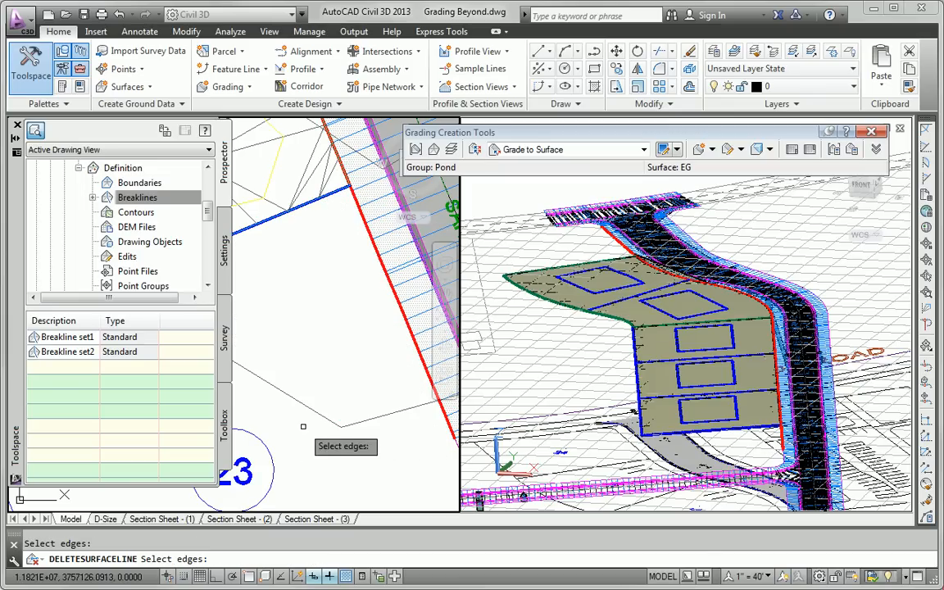
key("Escape")
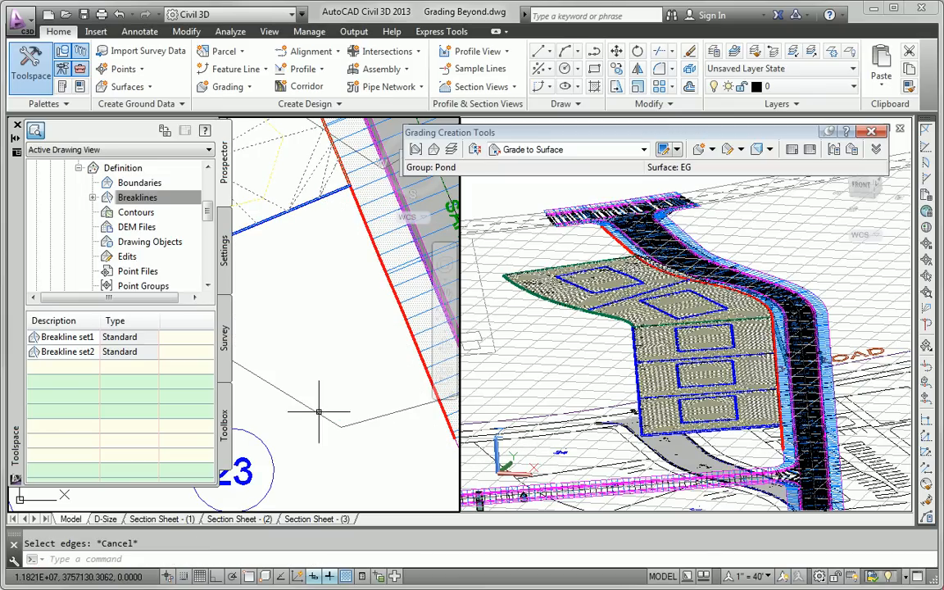
Open the Lots 25-29 surface in the Object Viewer from the 3D view and enlarge the viewer window.
scroll(339, 363, "down", 5)
middle_click_drag(349, 364, 447, 400)
key("Escape")
left_click(726, 295)
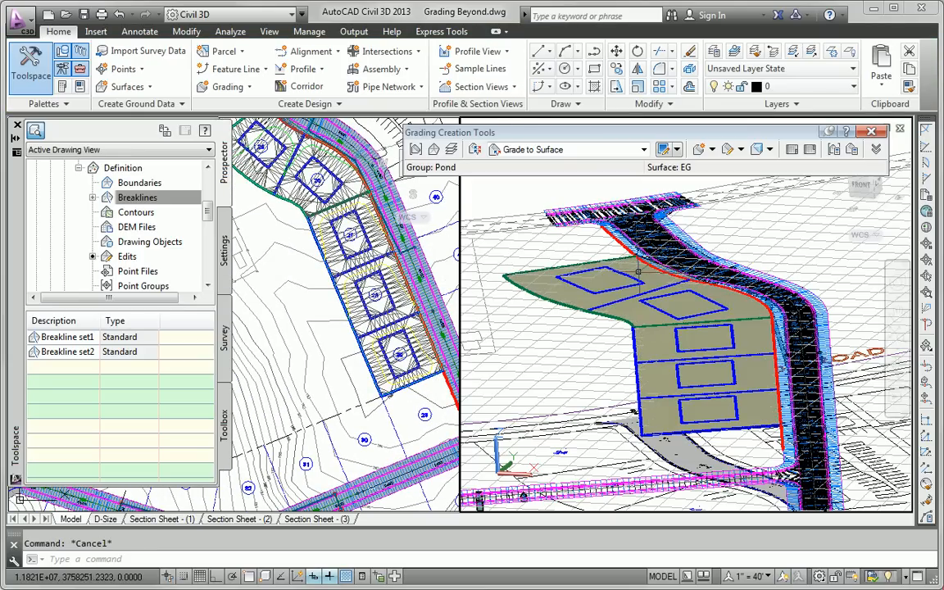
left_click(584, 236)
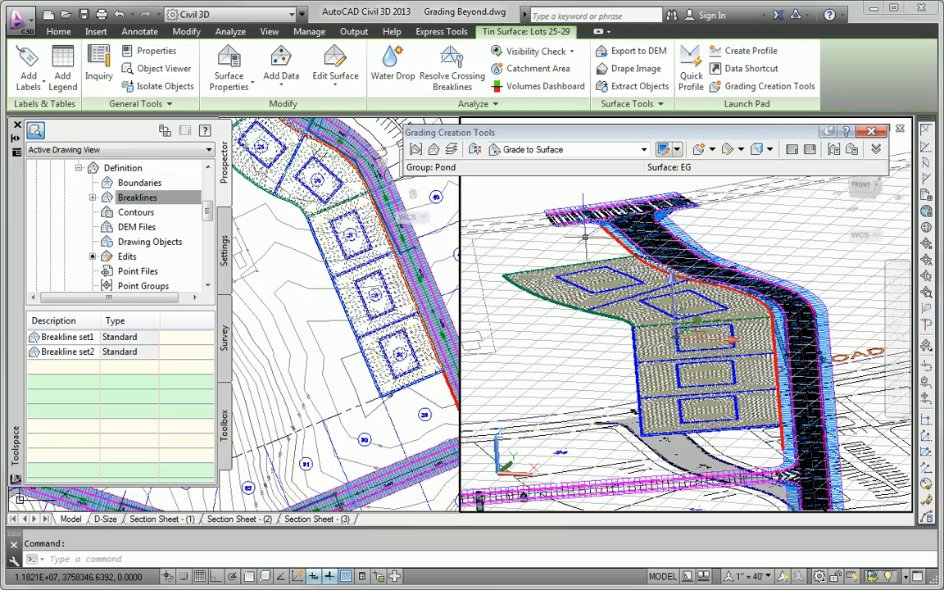
right_click(584, 237)
left_click(647, 447)
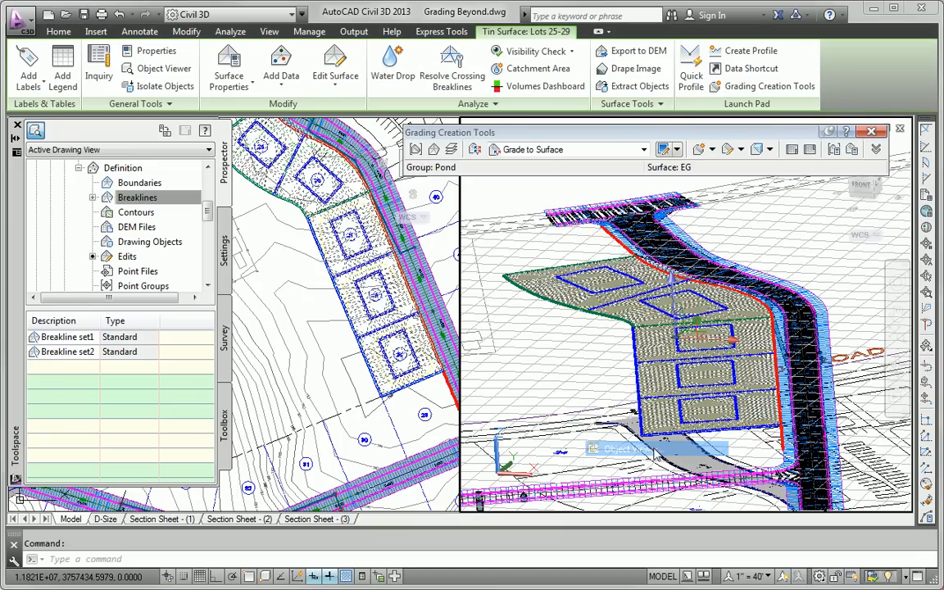
left_click_drag(726, 119, 263, 29)
left_click_drag(375, 363, 902, 566)
Examine the lot surface's outline and pad grading in the Object Viewer from an oblique close-up angle.
left_click_drag(474, 410, 449, 380)
scroll(474, 351, "up", 2)
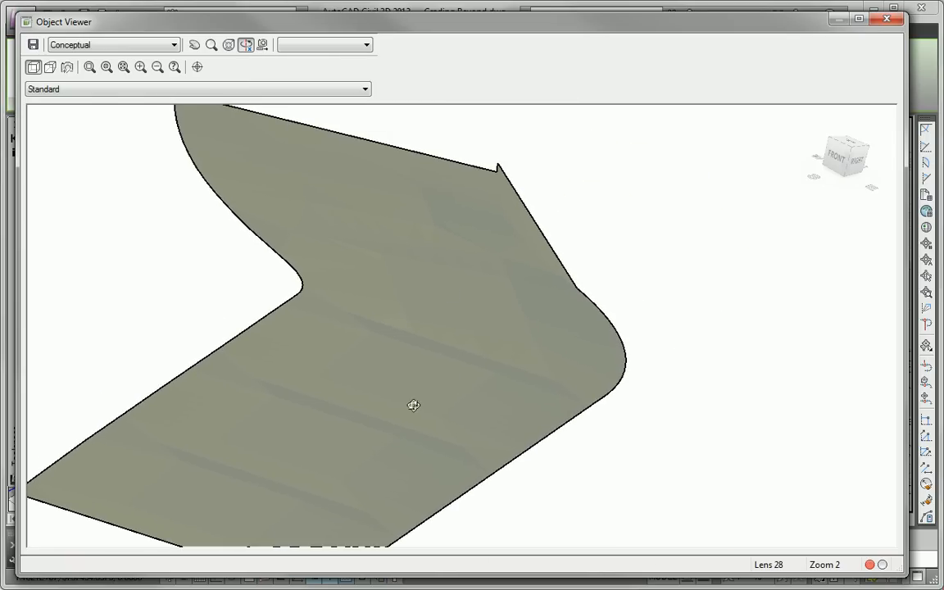
middle_click_drag(414, 406, 363, 358)
middle_click_drag(421, 321, 417, 387)
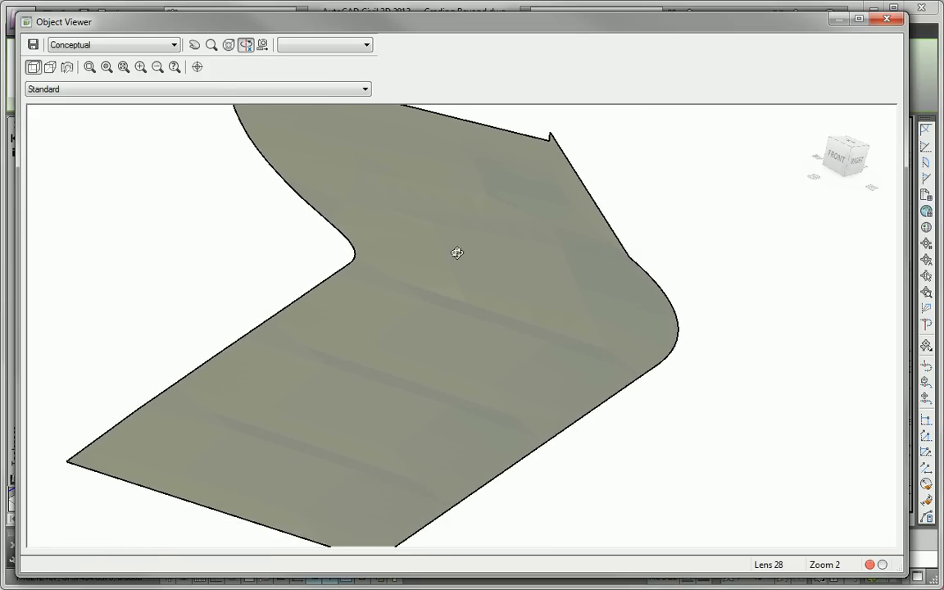